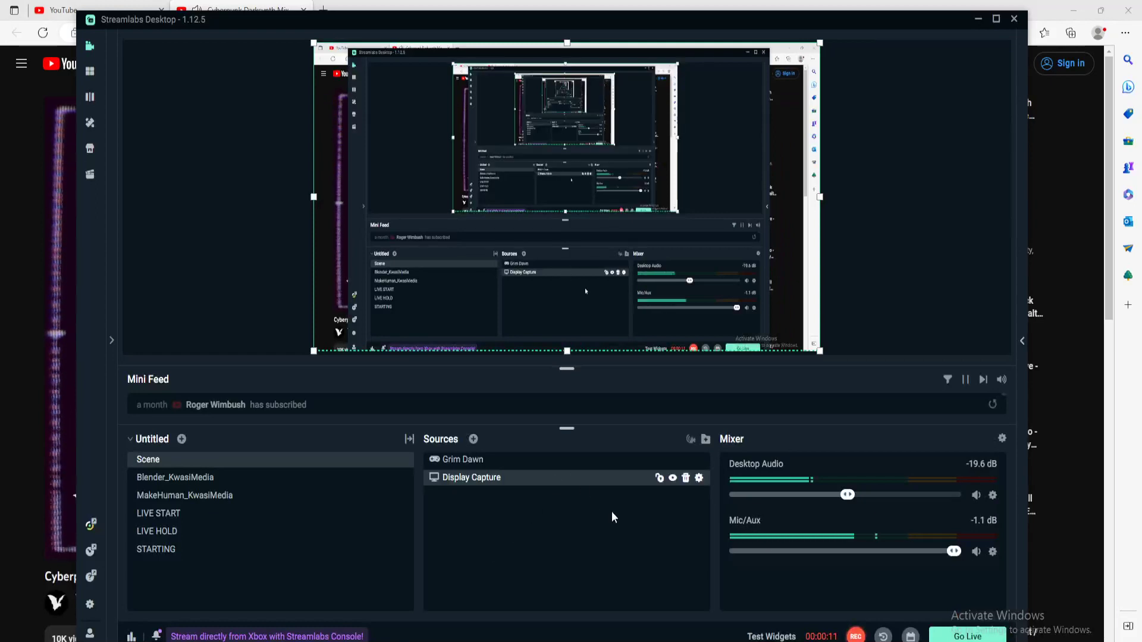
Step: Lower the Desktop Audio volume slightly in the mixer
left_click_drag(847, 496, 824, 498)
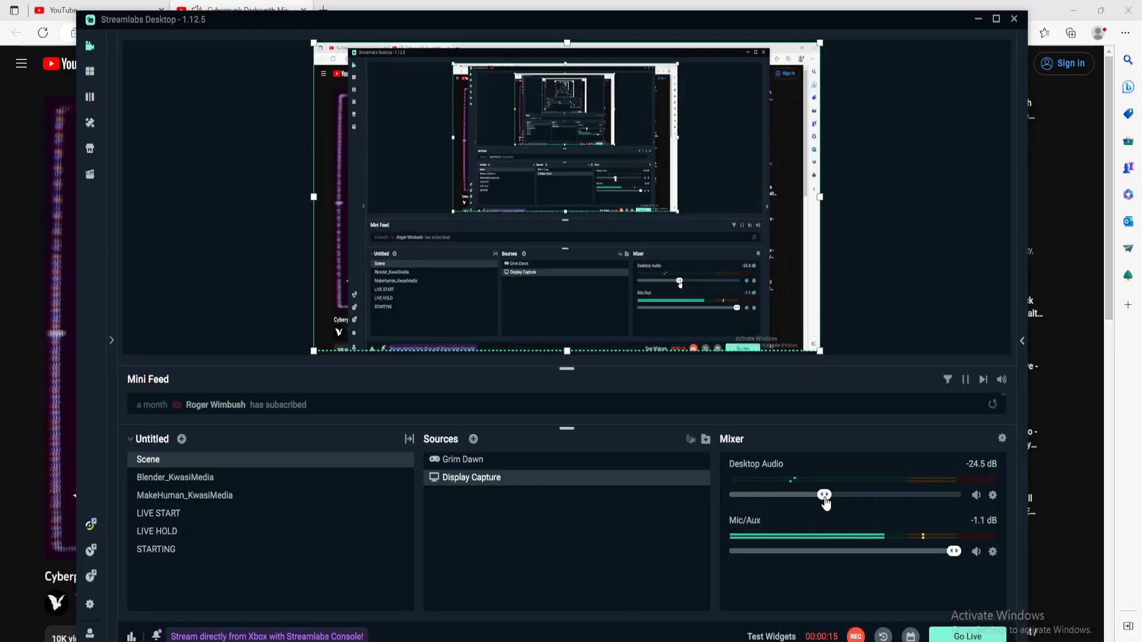
left_click_drag(829, 498, 822, 499)
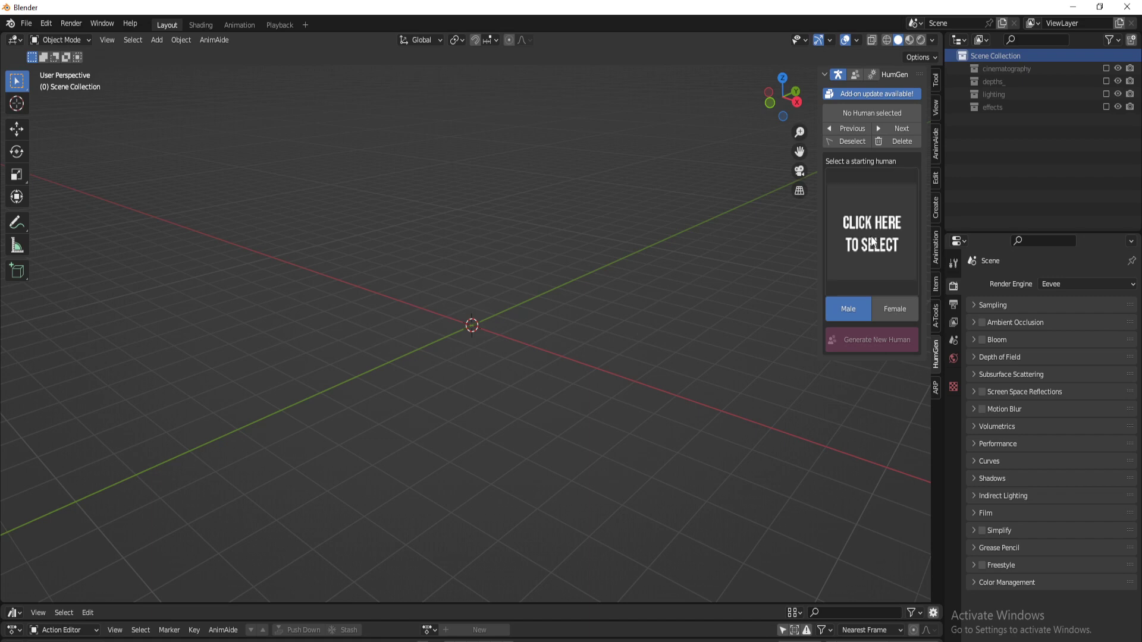
Step: Switch to Blender and generate a new male human with HumGen from a chosen starting human
left_click(871, 255)
left_click(878, 357)
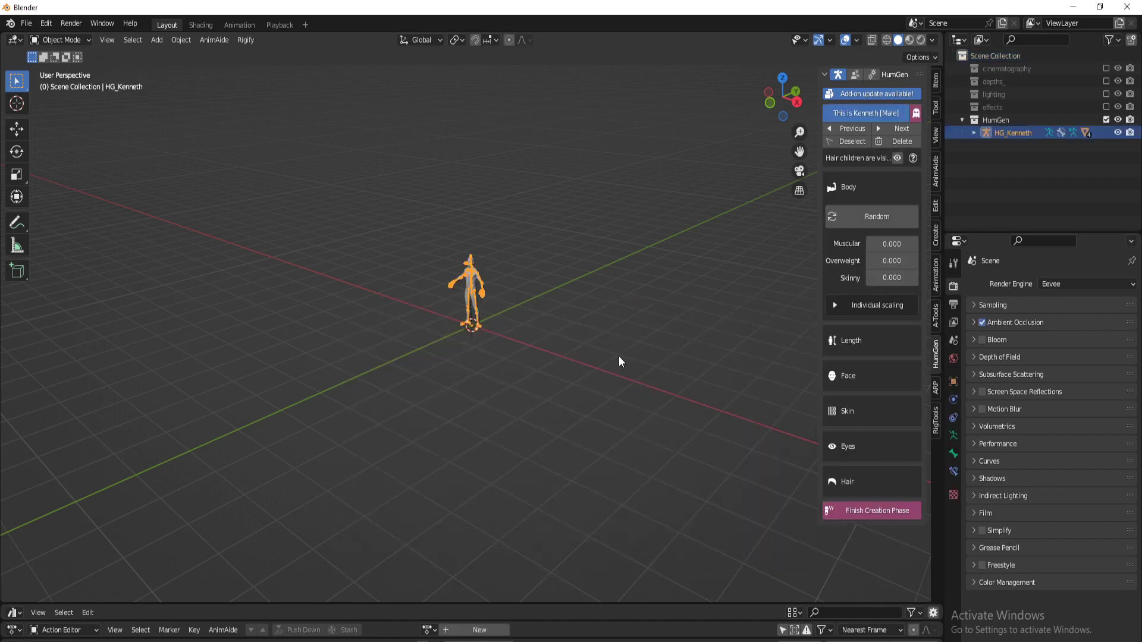
scroll(618, 356, "up", 3)
middle_click_drag(549, 338, 628, 337)
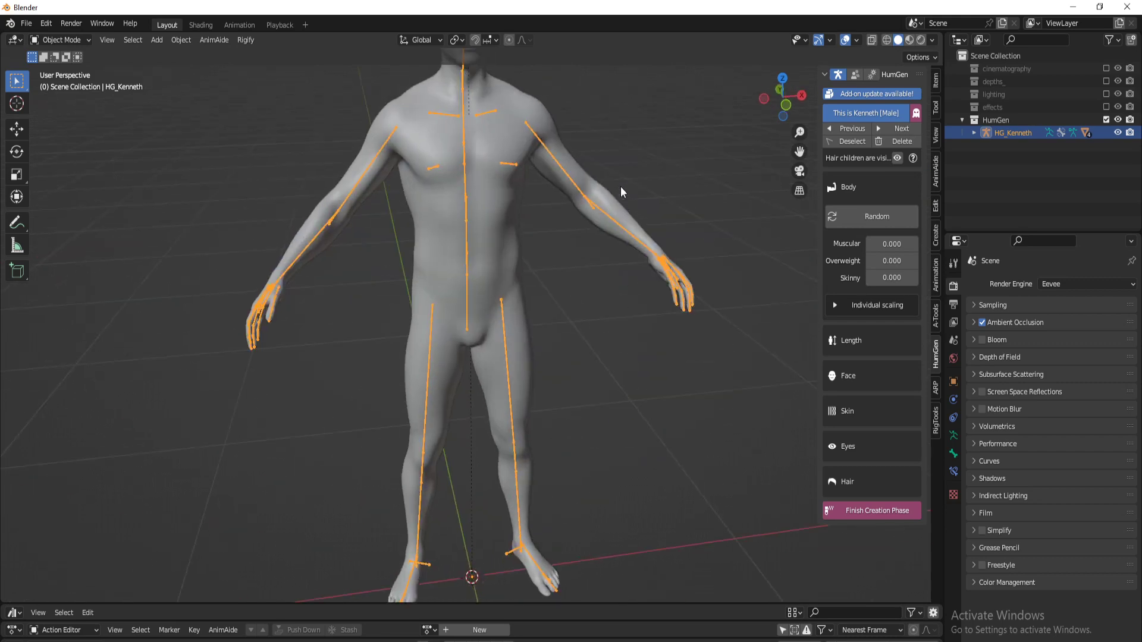
Step: Give the human the Mohawk hairstyle from the Regular hair category
middle_click_drag(619, 187, 820, 214, "shift")
scroll(597, 373, "up", 2)
scroll(558, 423, "up", 3)
left_click(846, 188)
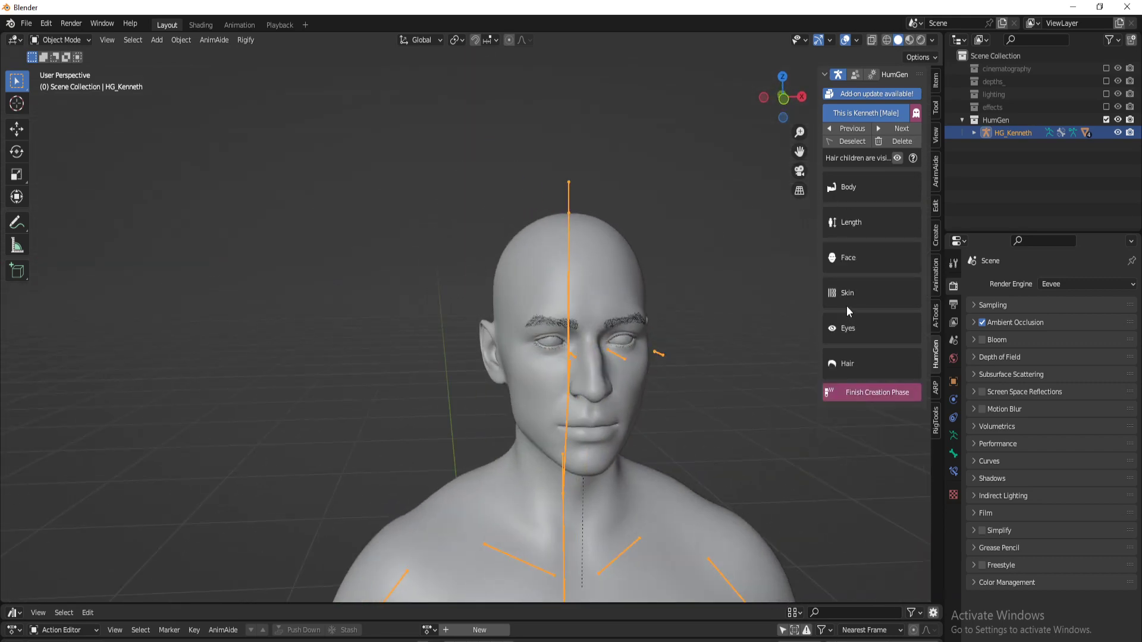
left_click(854, 363)
scroll(855, 339, "down", 2)
left_click(852, 487)
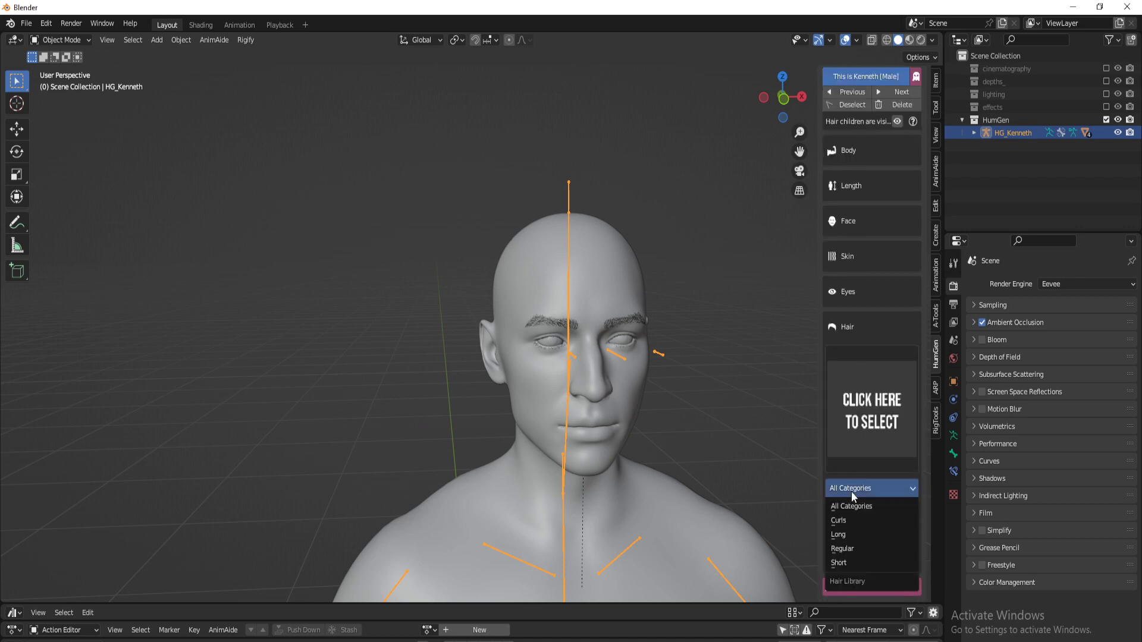
left_click(855, 548)
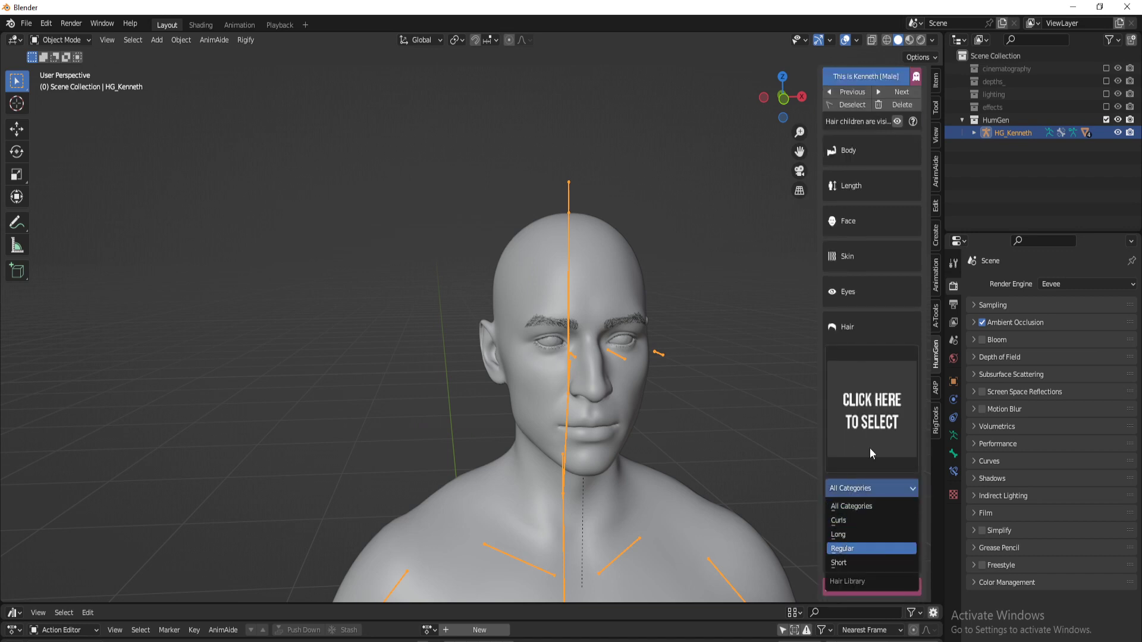
left_click(871, 396)
left_click(664, 516)
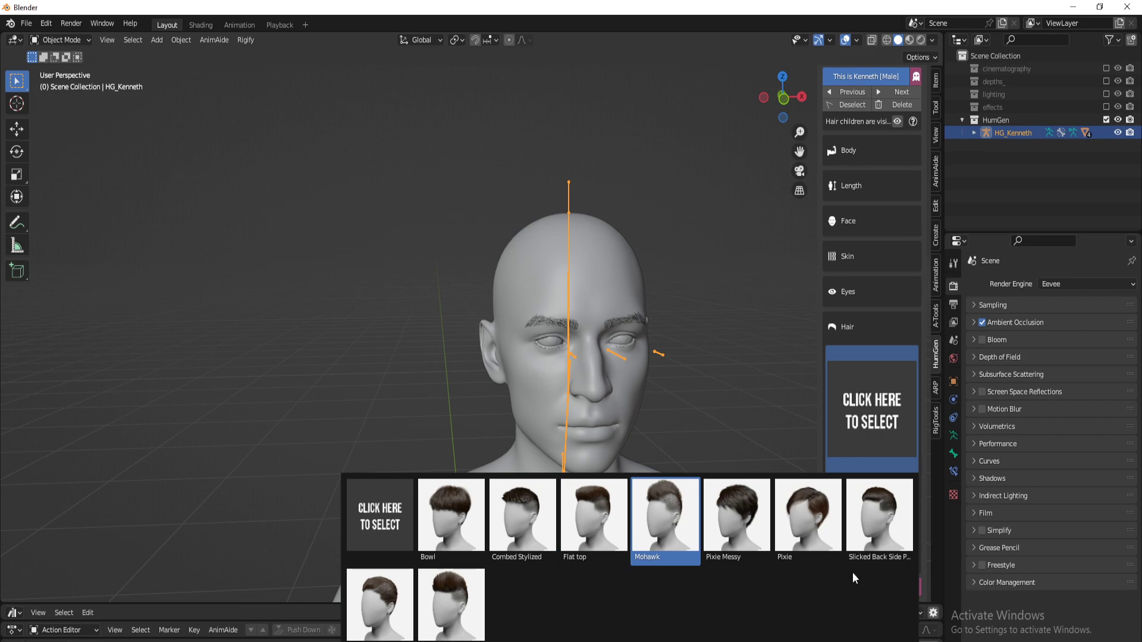
scroll(601, 313, "down", 7)
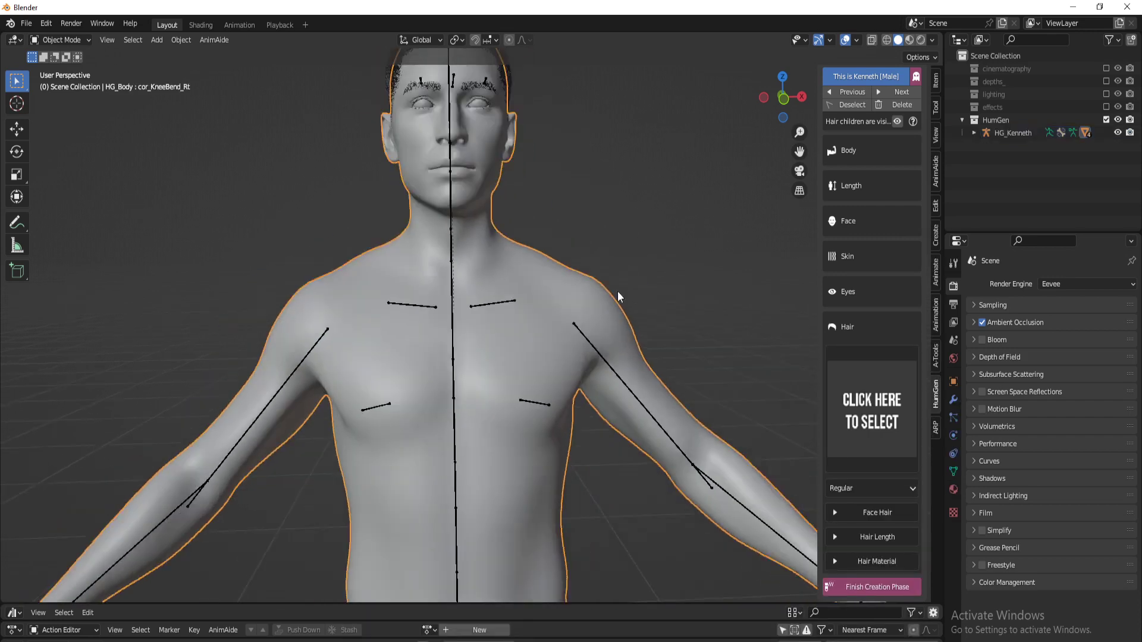
left_click(851, 327)
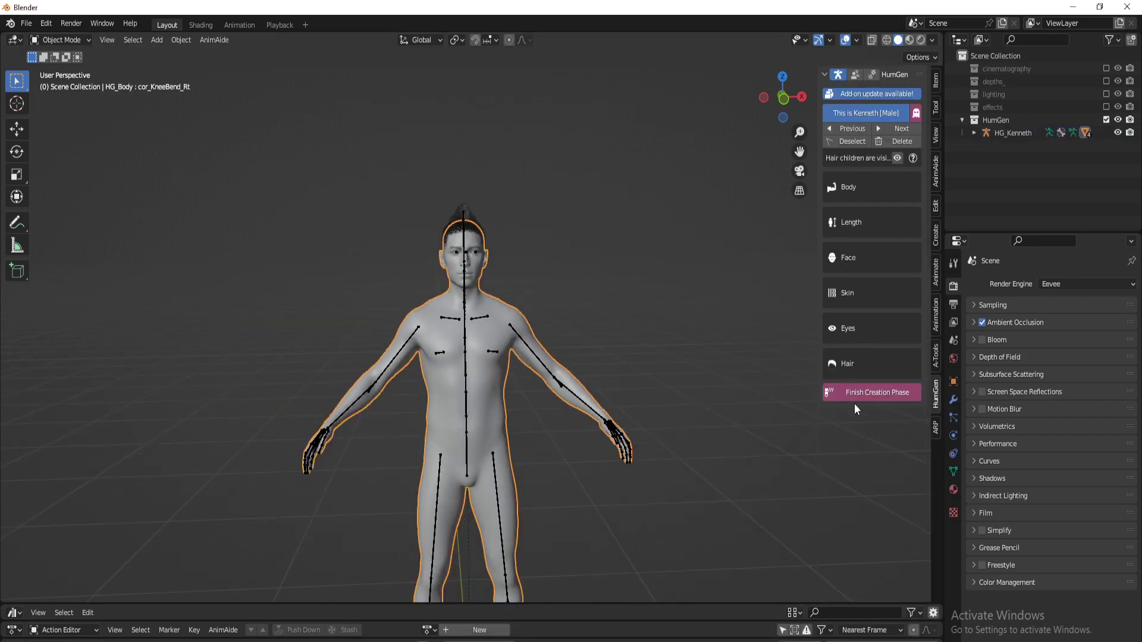
Step: Finish the HumGen creation phase for the human and clear the selection
middle_click_drag(569, 352, 608, 352)
left_click(870, 397)
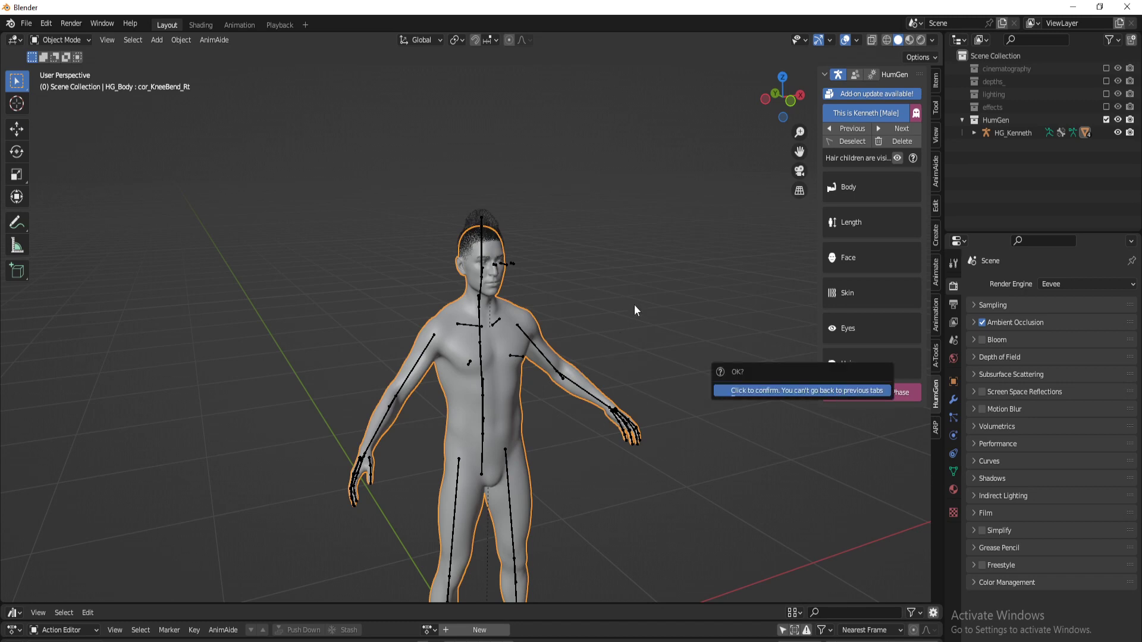
key("Return")
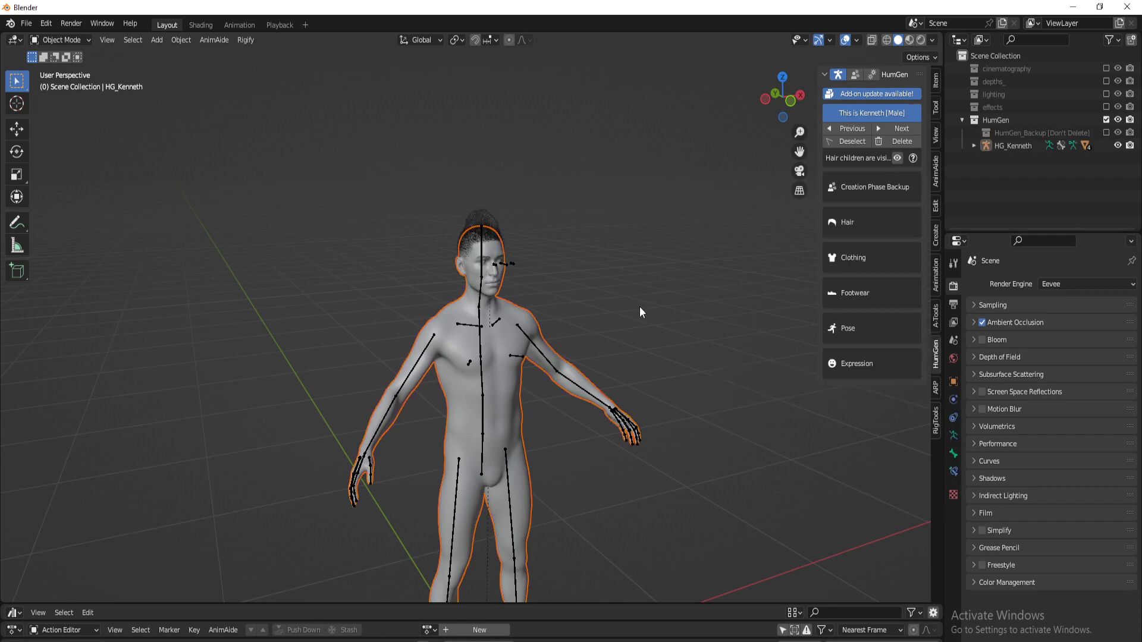
left_click(640, 306)
scroll(624, 352, "up", 2)
middle_click_drag(625, 352, 610, 327, "shift")
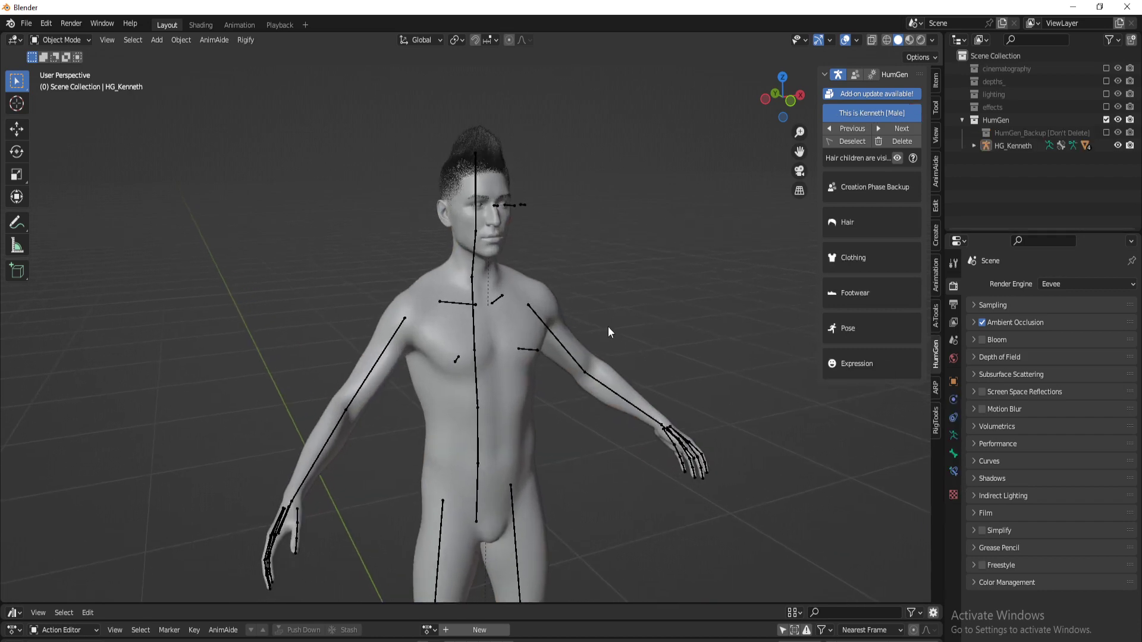
Step: Dress the human in the Golf Day outfit from the Extra Outfits Pack category
scroll(608, 327, "up", 3)
middle_click_drag(607, 327, 623, 290)
middle_click_drag(595, 254, 599, 365, "shift")
scroll(603, 319, "up", 1)
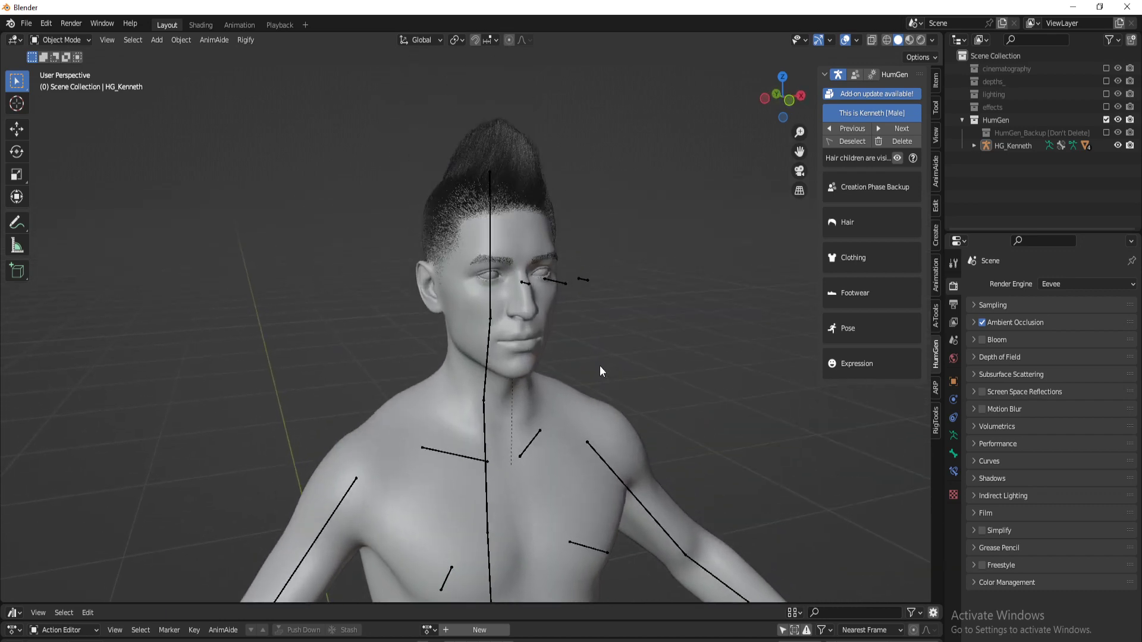
left_click(530, 233)
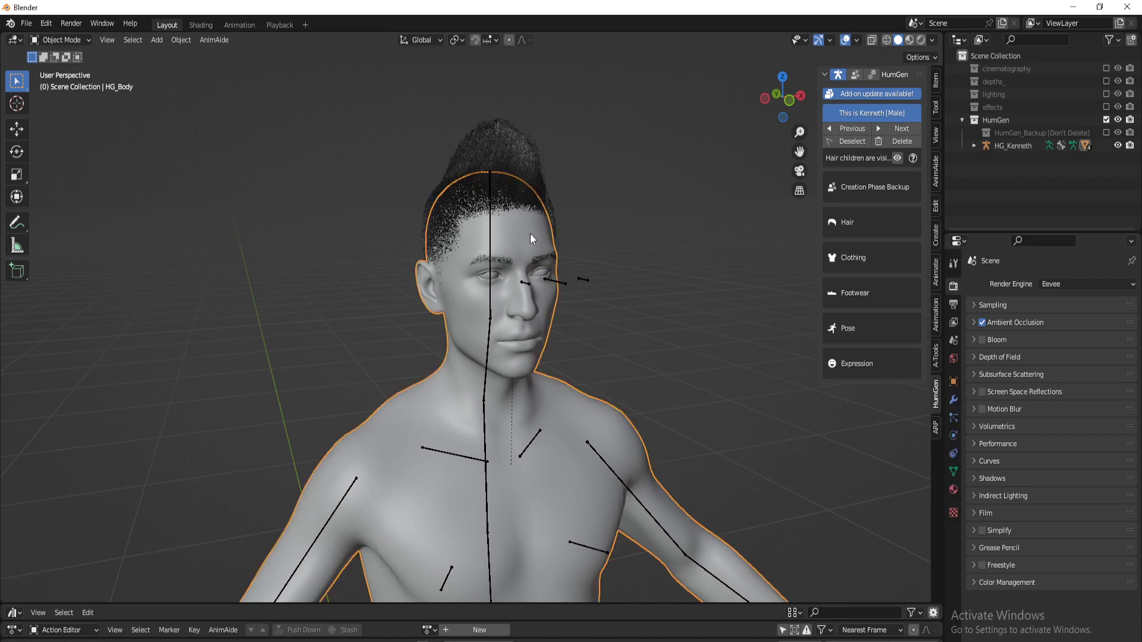
left_click(856, 261)
left_click(858, 437)
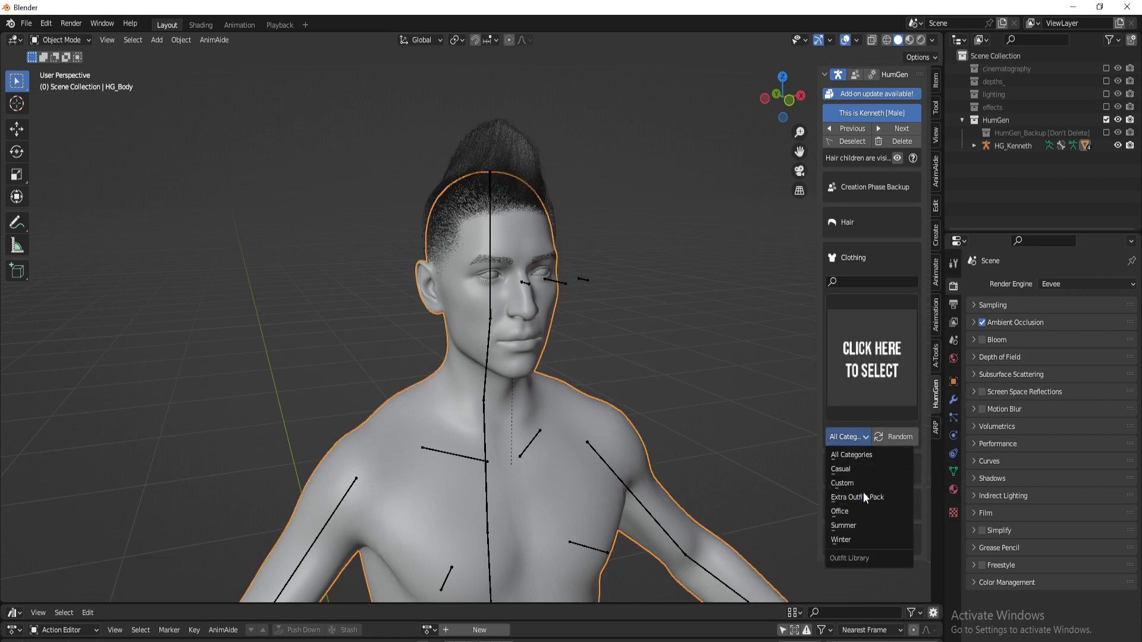
left_click(862, 492)
left_click(873, 368)
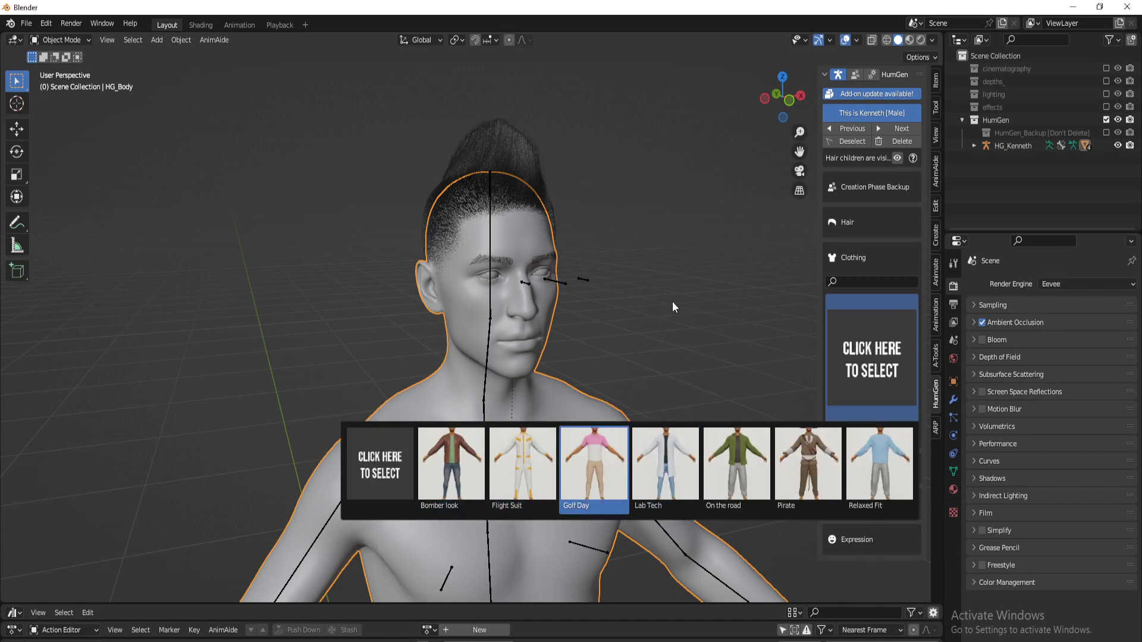
scroll(670, 301, "down", 4)
middle_click_drag(608, 424, 608, 276, "shift")
scroll(593, 244, "down", 1)
left_click(858, 262)
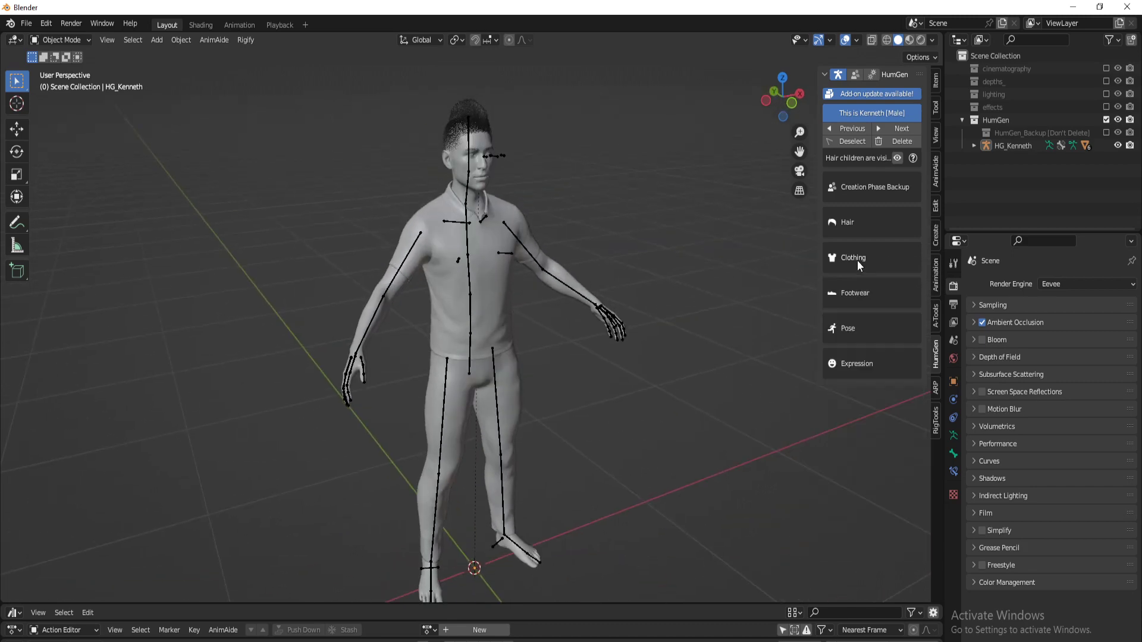
Step: Put the Leather Sneakers footwear on the human
left_click(847, 305)
left_click(858, 408)
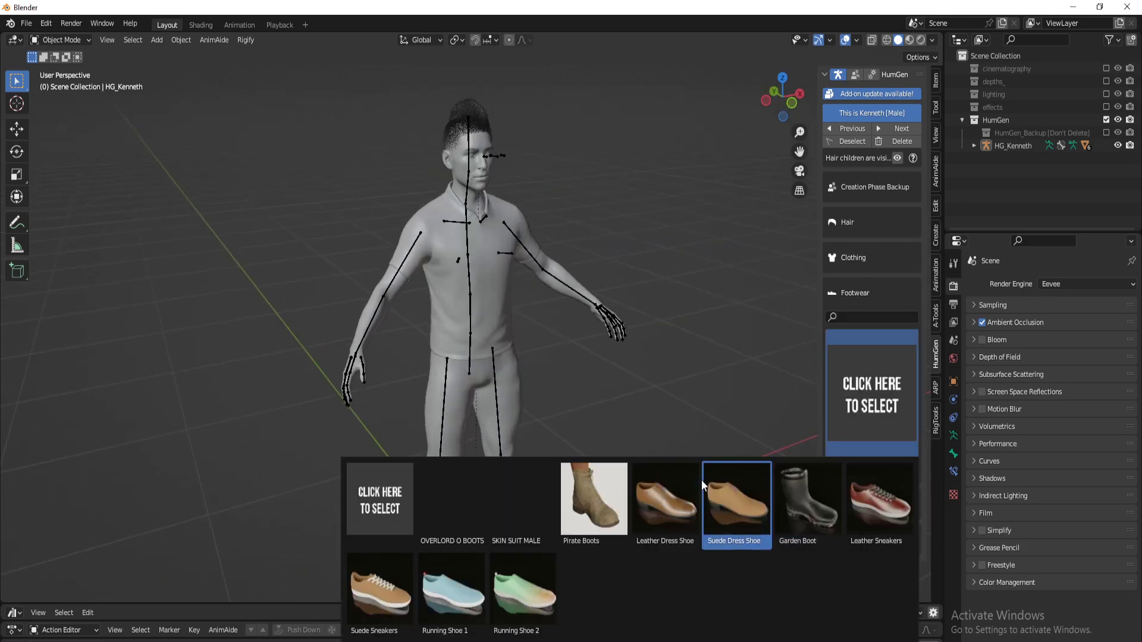
left_click(851, 476)
middle_click_drag(572, 461, 579, 460, "shift")
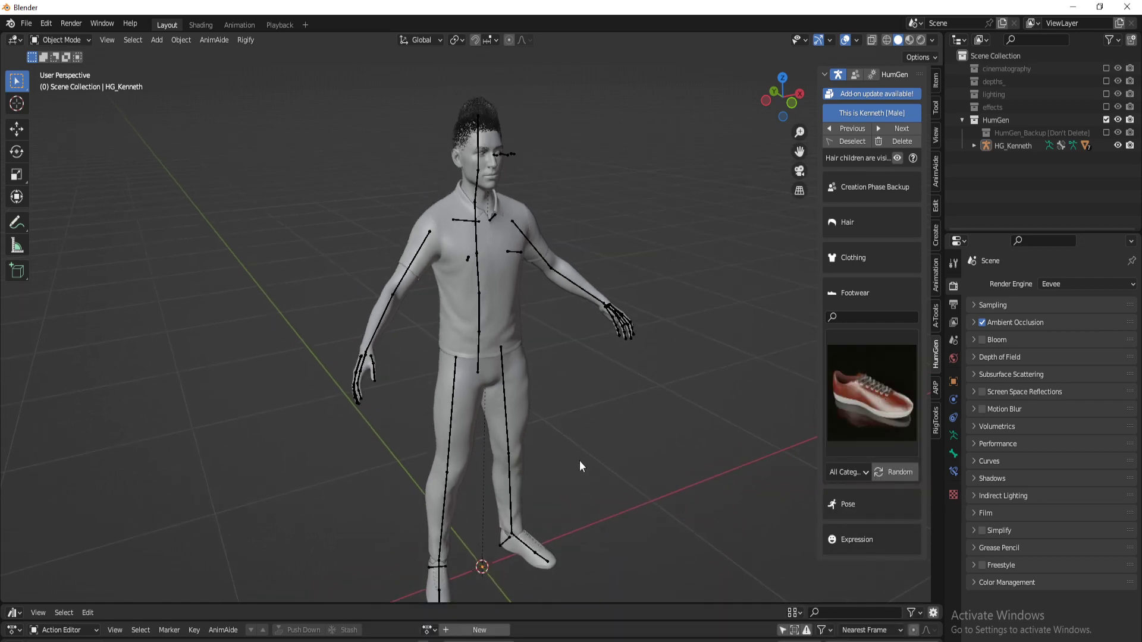
scroll(560, 398, "up", 1)
middle_click_drag(559, 402, 595, 316)
left_click(857, 294)
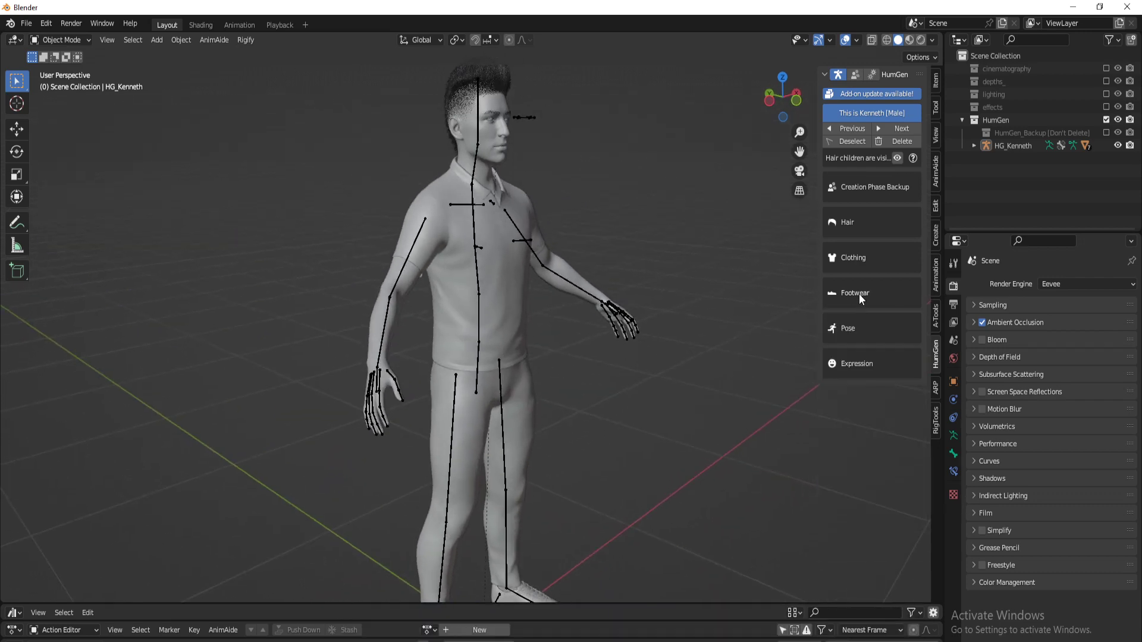
Step: Isolate the human's body mesh in local view
middle_click_drag(636, 270, 600, 305)
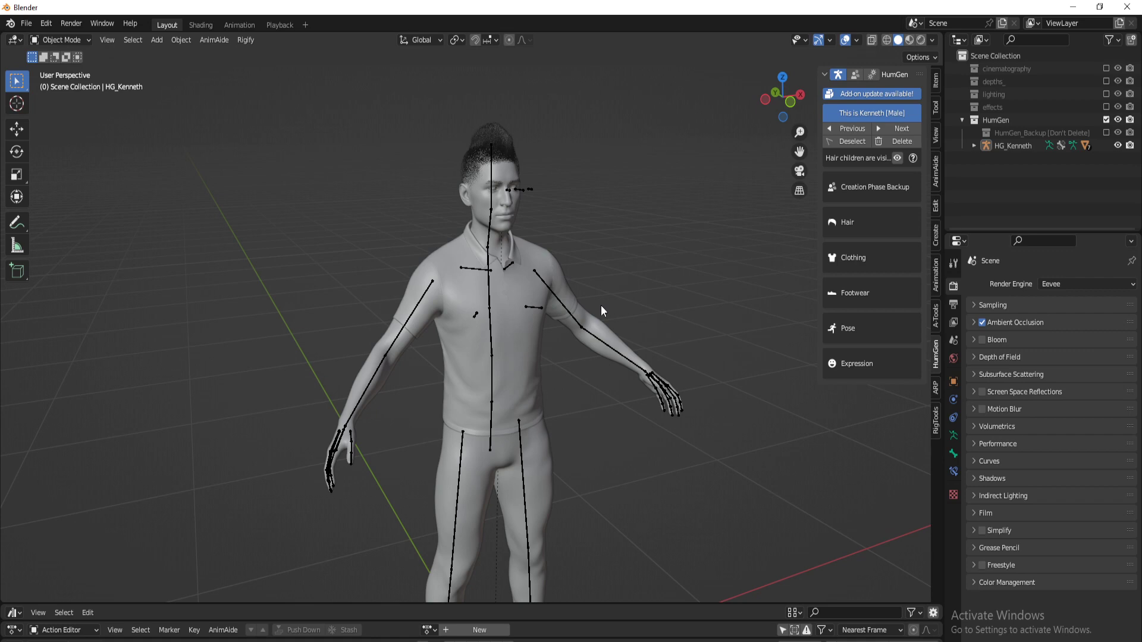
scroll(613, 288, "up", 2)
scroll(588, 224, "down", 3)
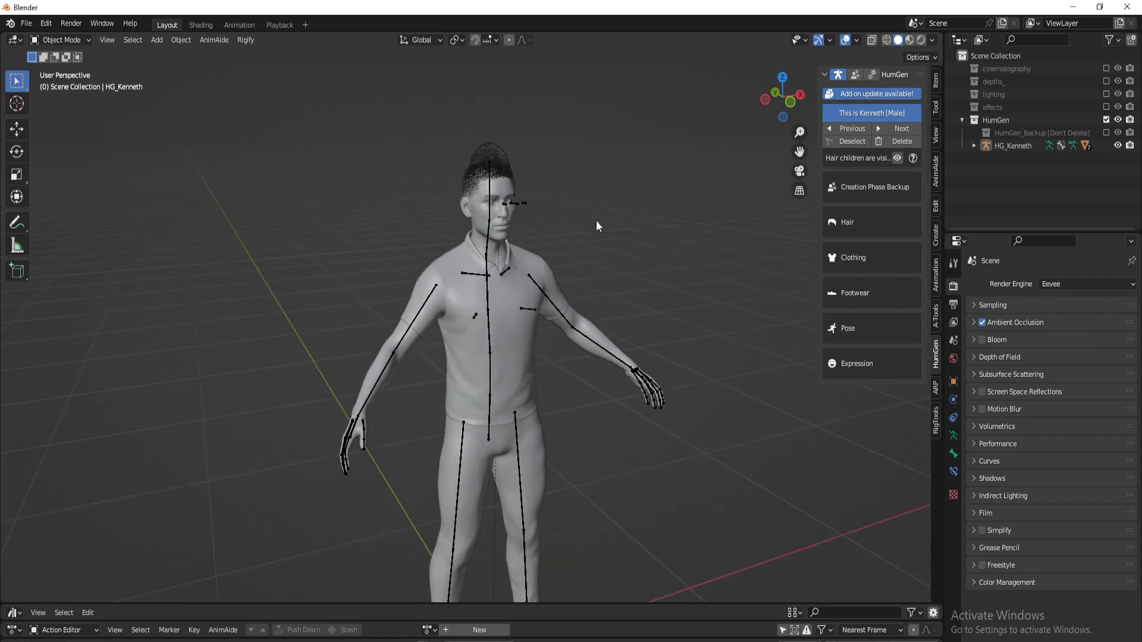
scroll(596, 220, "up", 5)
middle_click_drag(568, 282, 537, 233)
left_click(522, 238)
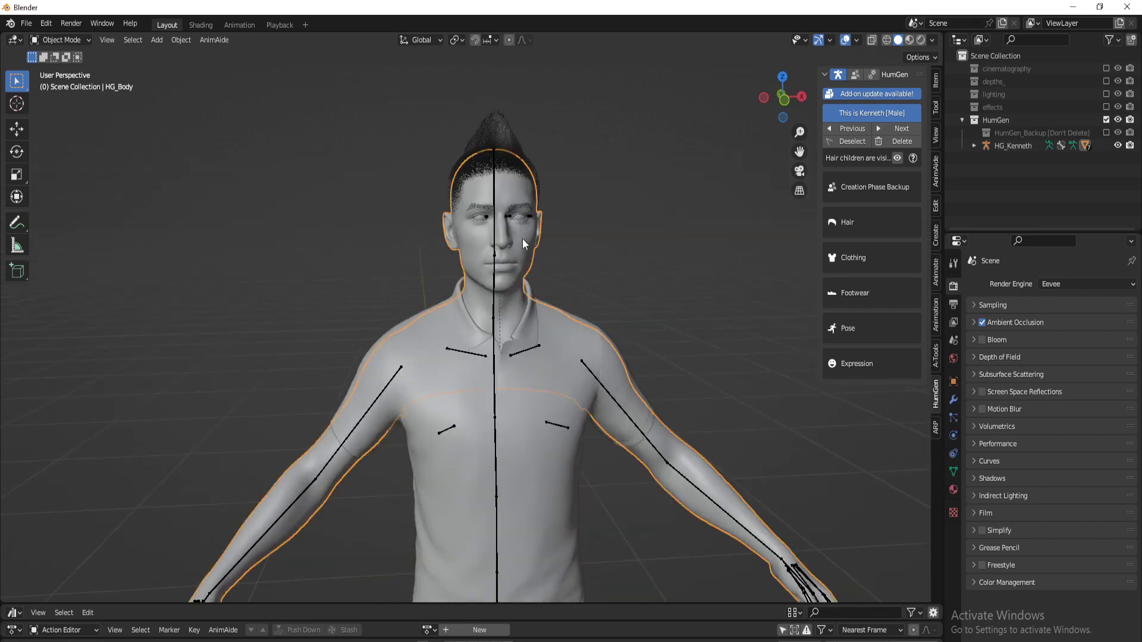
key("KP_Divide")
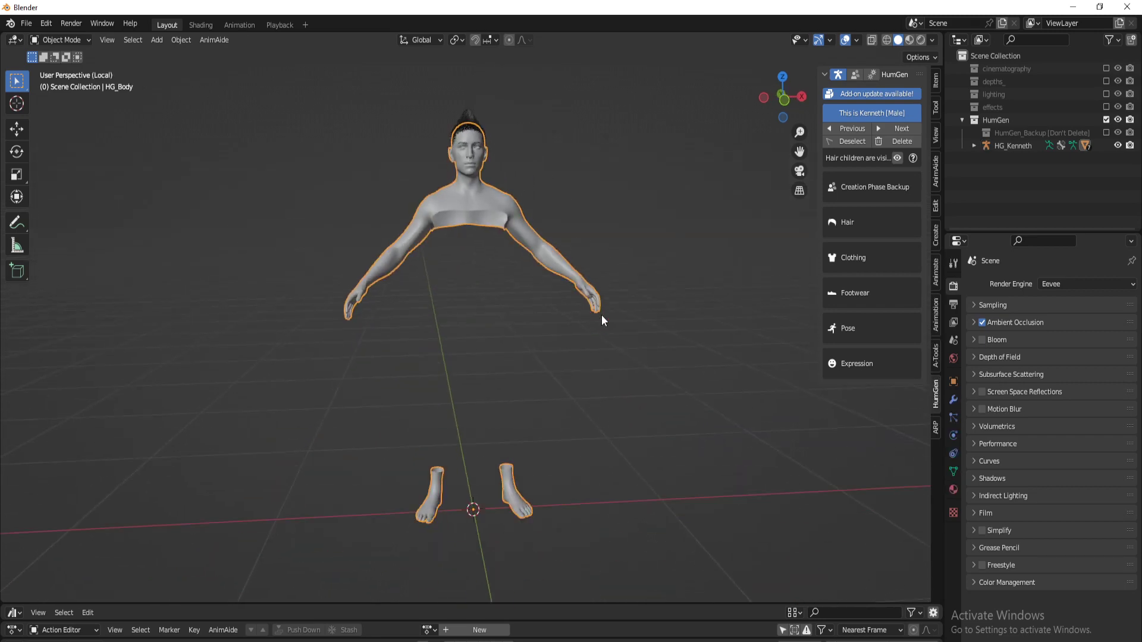
Step: Enter Edit Mode on the isolated body mesh and deselect all its geometry
middle_click_drag(593, 312, 543, 327)
middle_click_drag(503, 252, 522, 374, "shift")
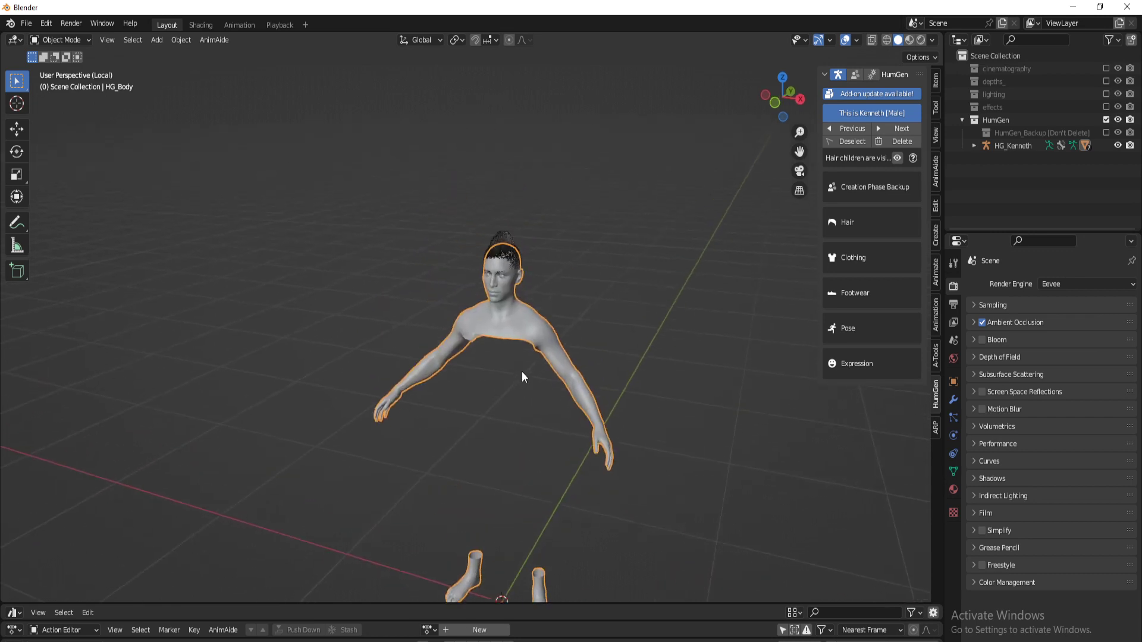
scroll(522, 374, "up", 4)
middle_click_drag(551, 333, 499, 352, "shift")
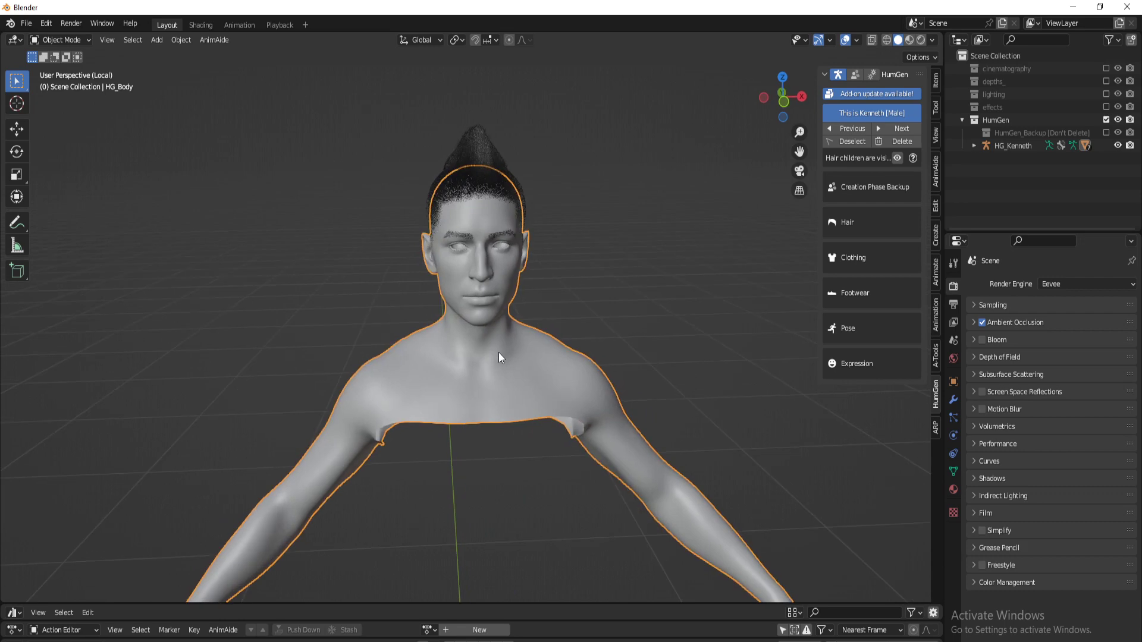
key("Tab")
key("alt+a")
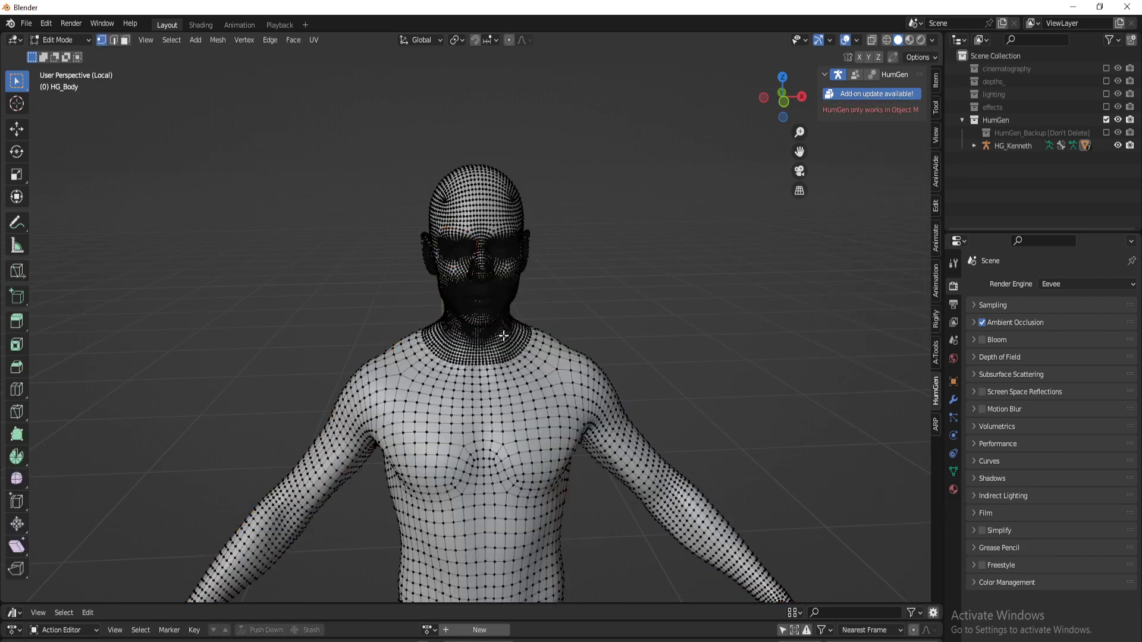
key("KP_1")
scroll(506, 336, "up", 4)
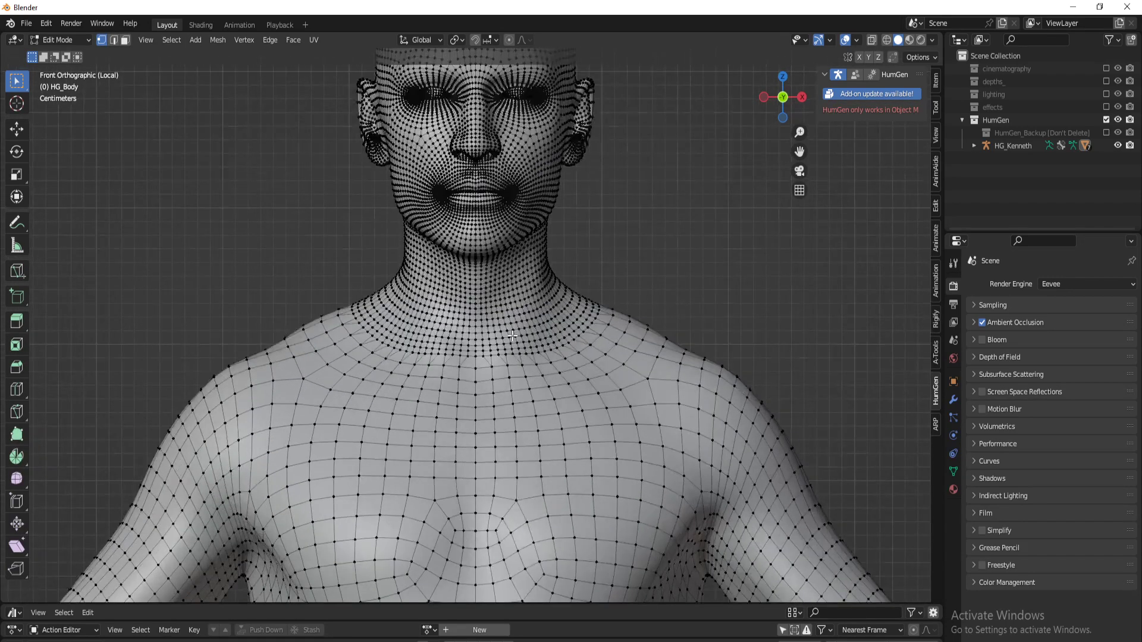
key("z")
key("4")
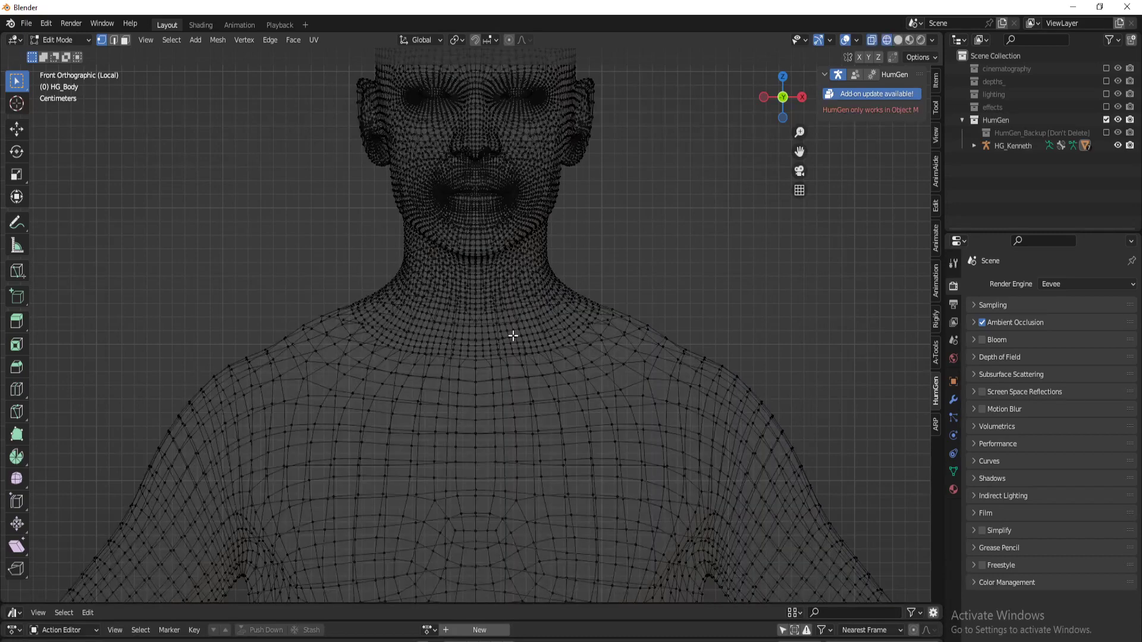
scroll(513, 336, "up", 1)
key("z")
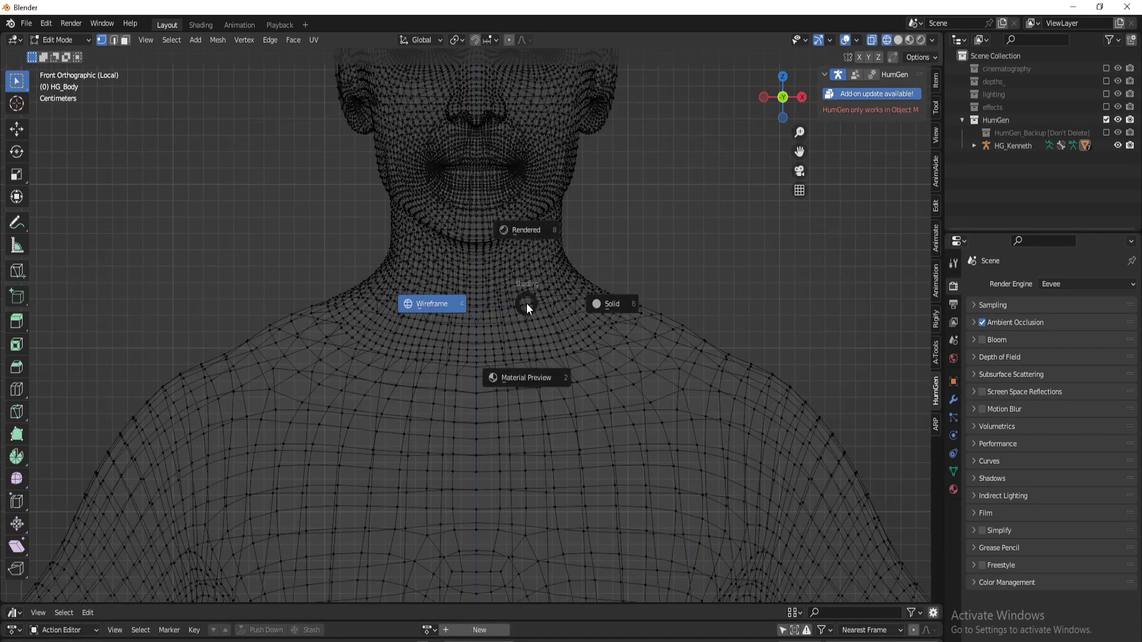
key("6")
Step: Select an edge loop around the neck and grow the selection nine times to cover the neck down to the upper shoulders
middle_click_drag(526, 303, 466, 386)
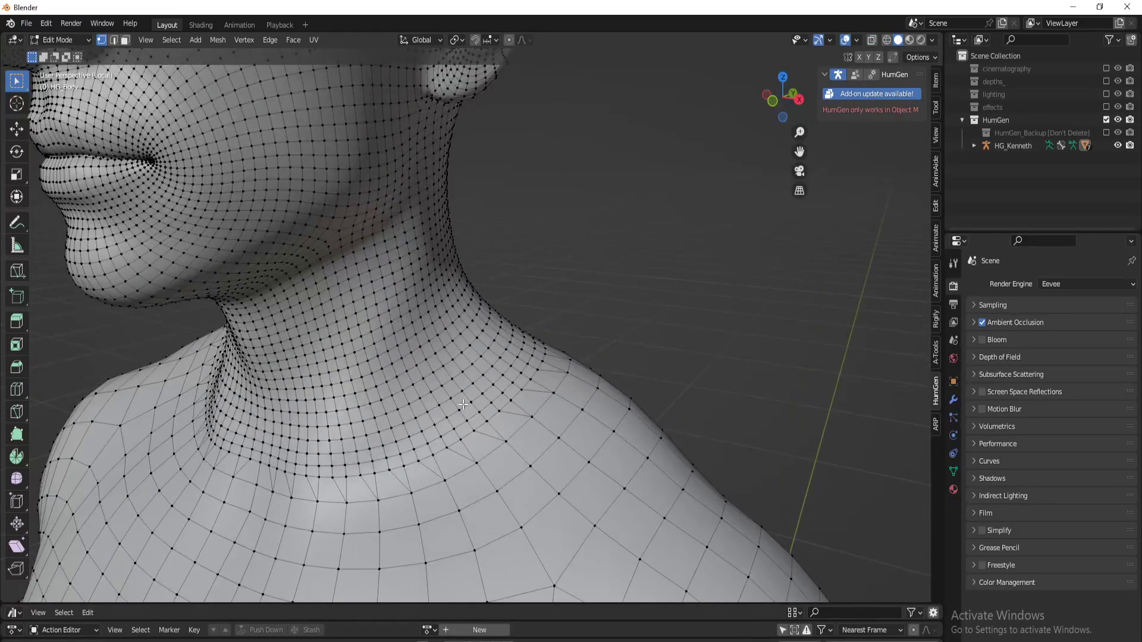
left_click(414, 322, "alt")
key("ctrl+KP_Add")
key("ctrl+KP_Add")
key("ctrl+KP_Add")
key("ctrl+KP_Add")
key("ctrl+KP_Add")
key("ctrl+KP_Add")
key("ctrl+KP_Add")
key("ctrl+KP_Add")
key("ctrl+KP_Add")
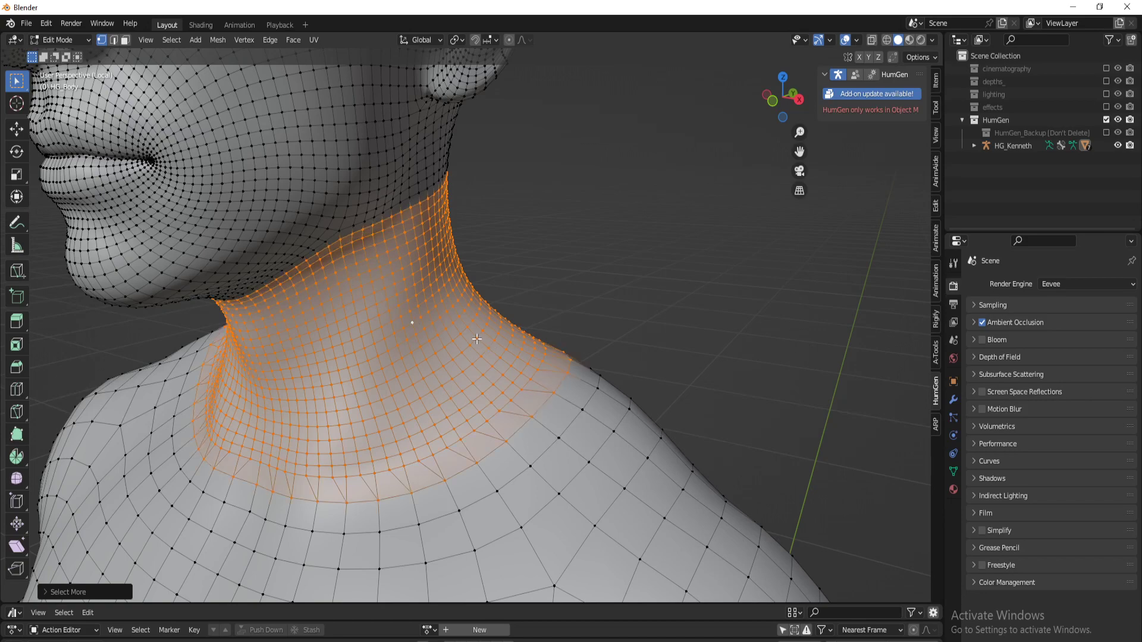
Step: Extend the neck selection over the whole head by box-selecting through the mesh in wireframe front view
middle_click_drag(464, 305, 489, 292)
key("KP_1")
key("shift+z")
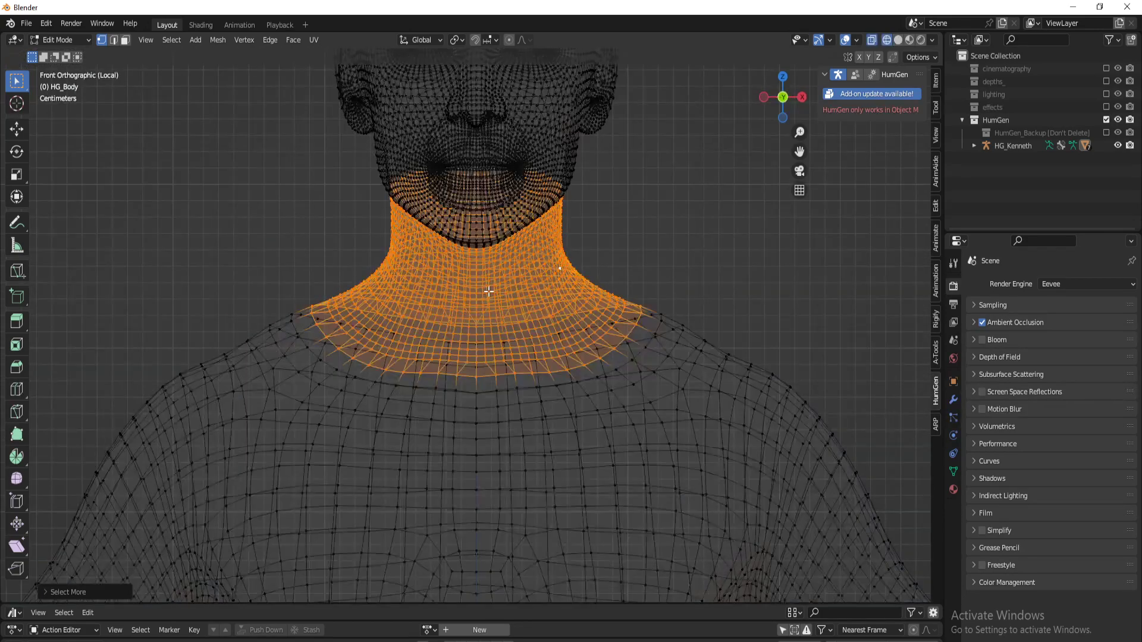
scroll(452, 250, "down", 2)
scroll(451, 251, "down", 3)
left_click_drag(388, 95, 590, 296)
scroll(614, 313, "up", 2)
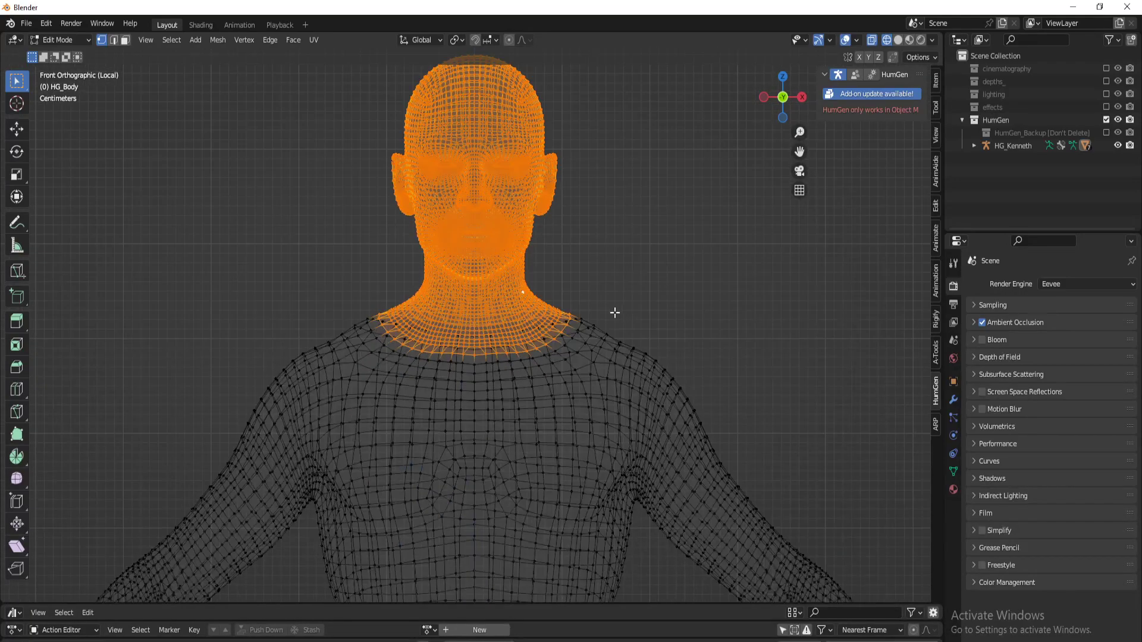
Step: Duplicate the selected head and neck geometry in place and separate the copy into its own object
middle_click_drag(614, 314, 577, 361)
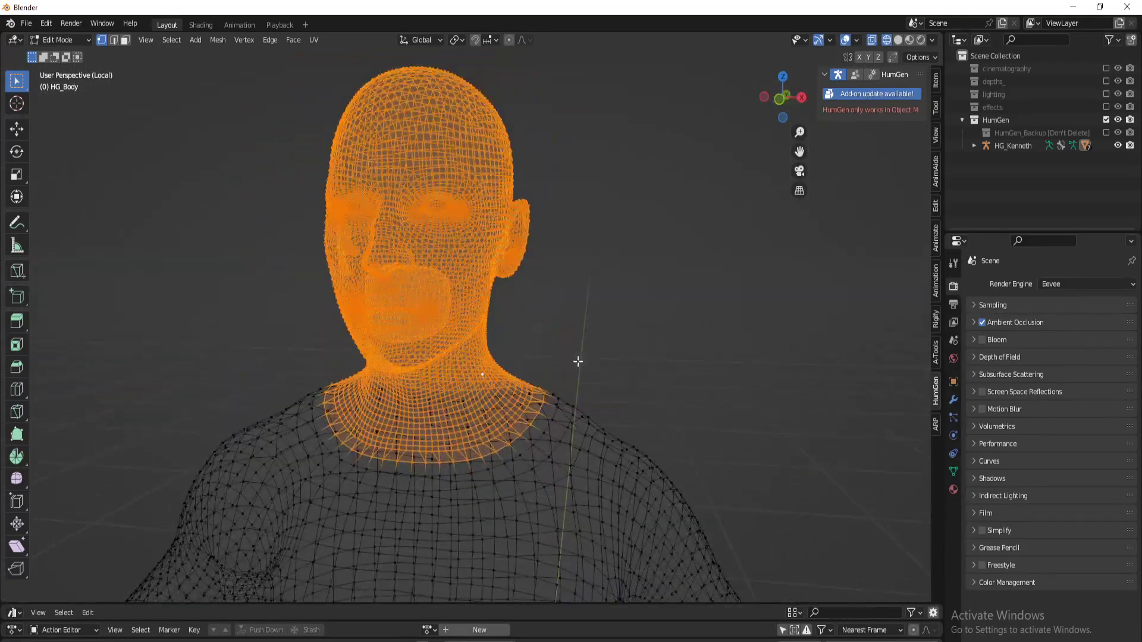
key("g")
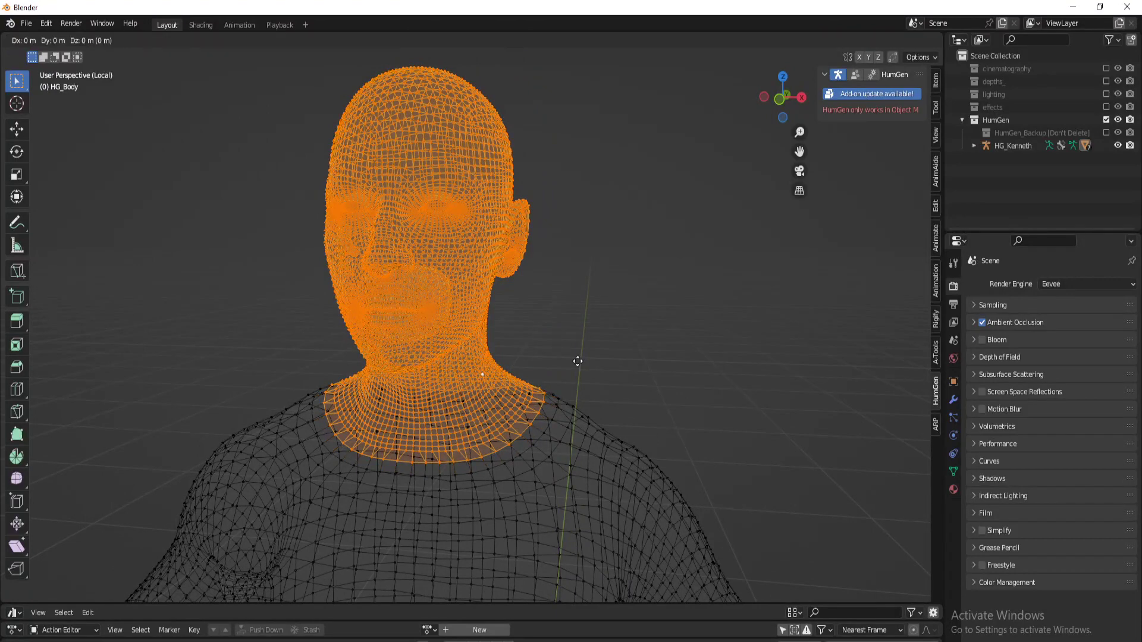
right_click(578, 361)
key("p")
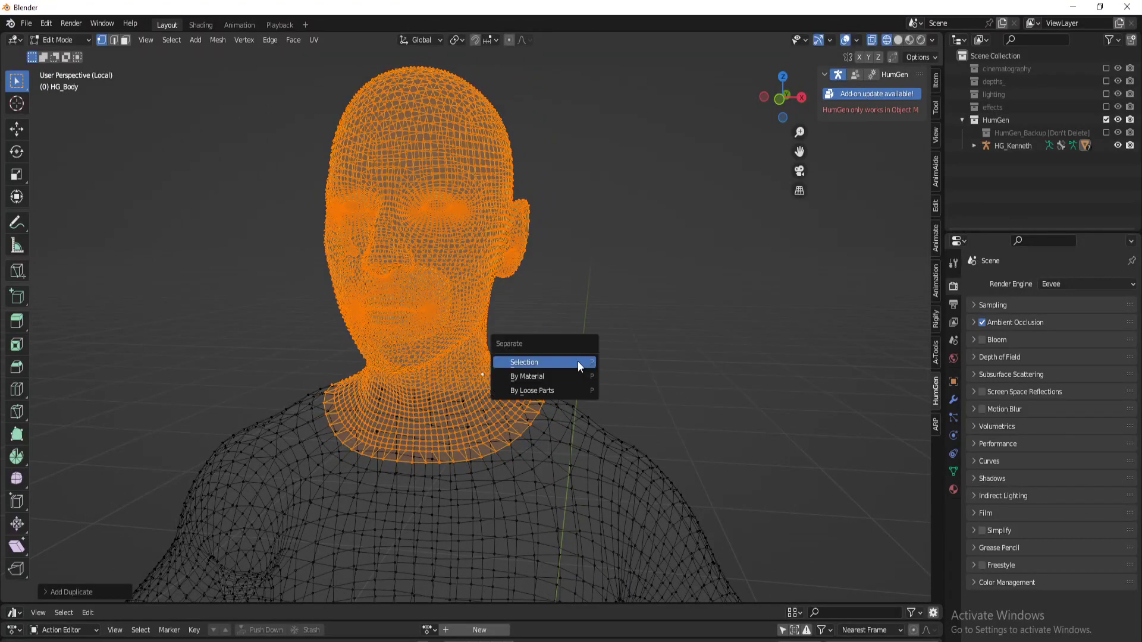
left_click(524, 362)
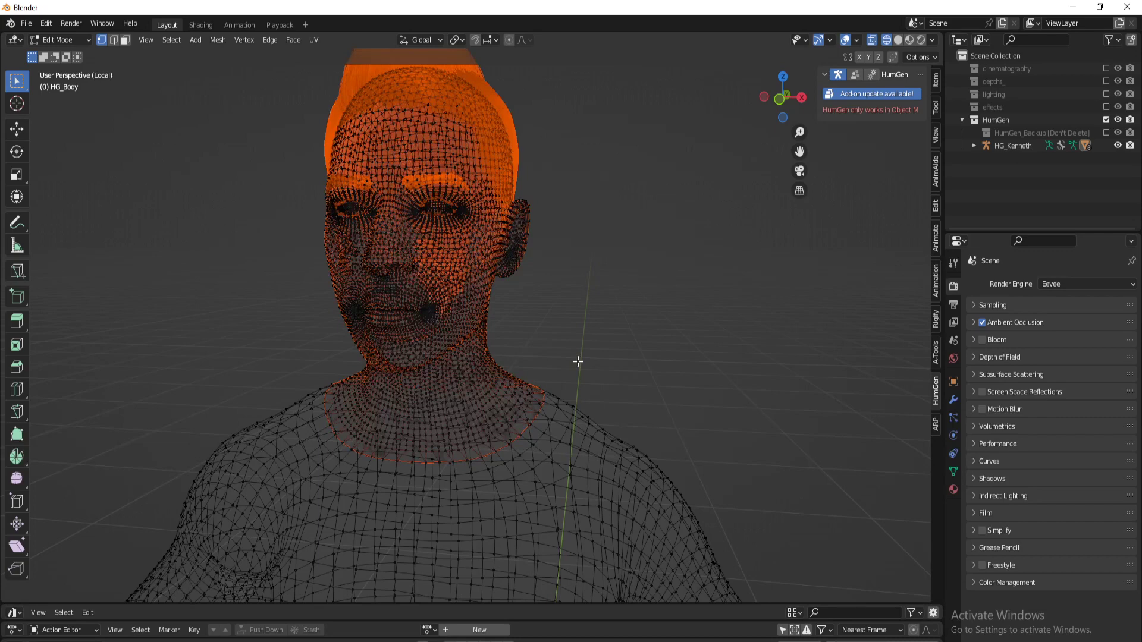
Step: Return to Object Mode and switch the viewport to solid shading
key("Tab")
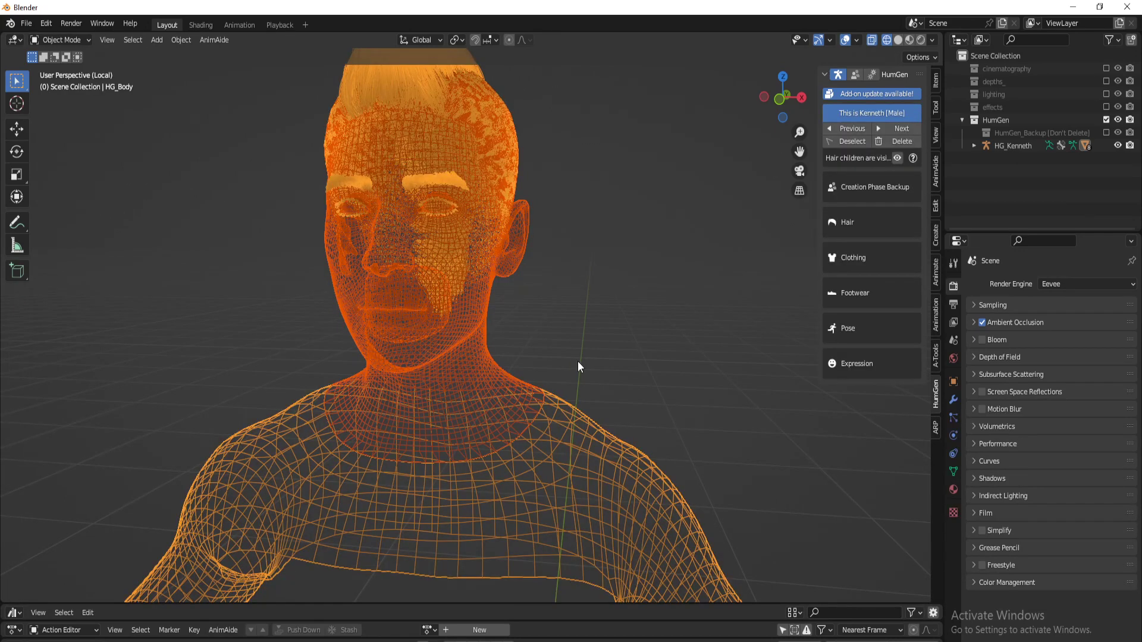
key("z")
key("6")
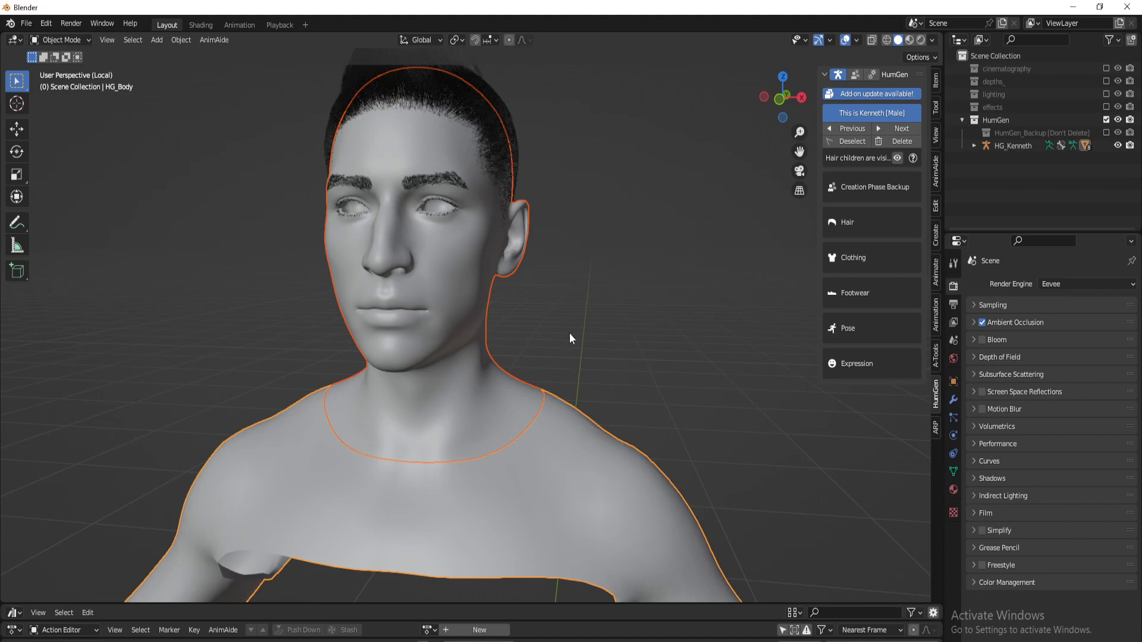
Step: Select the separated head object and try moving it away from the body
left_click(470, 278)
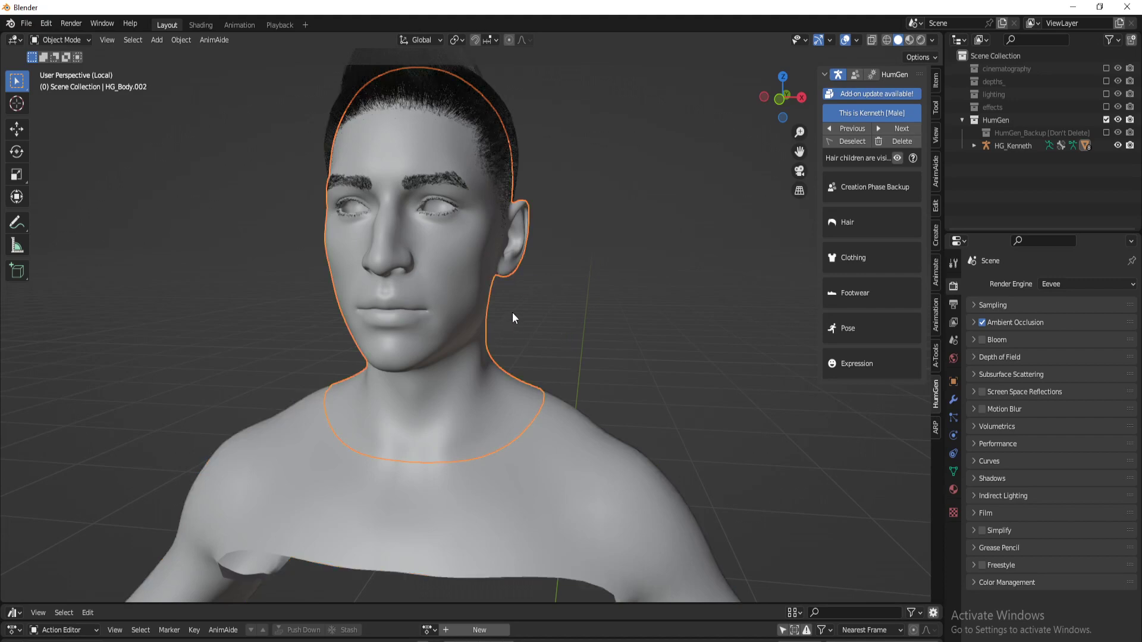
scroll(512, 312, "down", 5)
key("g")
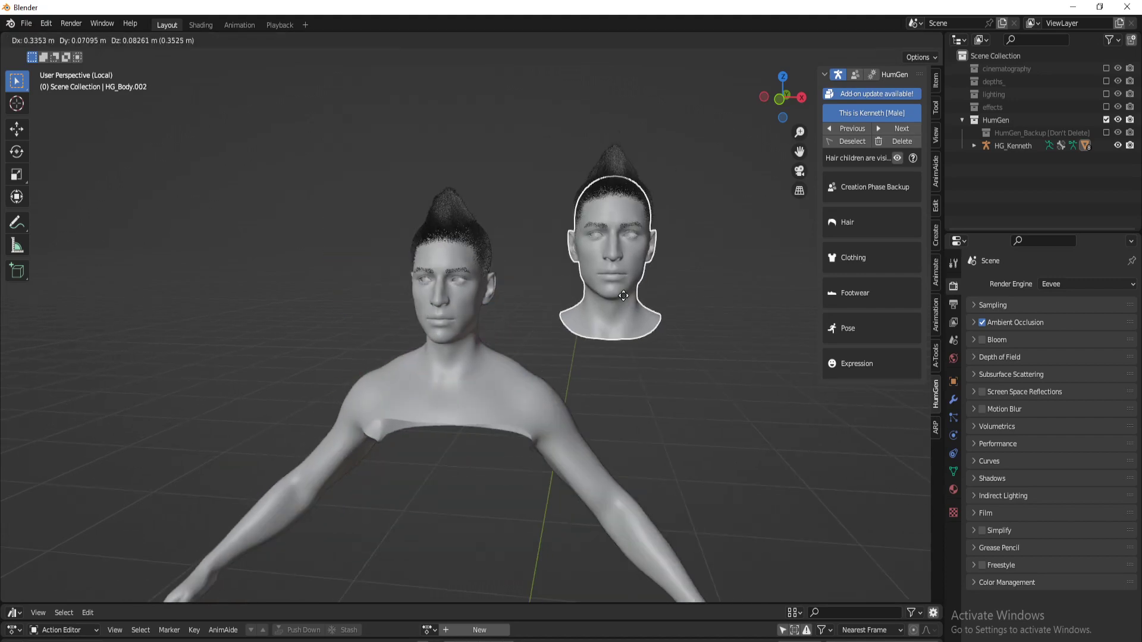
right_click(623, 296)
scroll(497, 308, "up", 2)
middle_click_drag(498, 308, 536, 332)
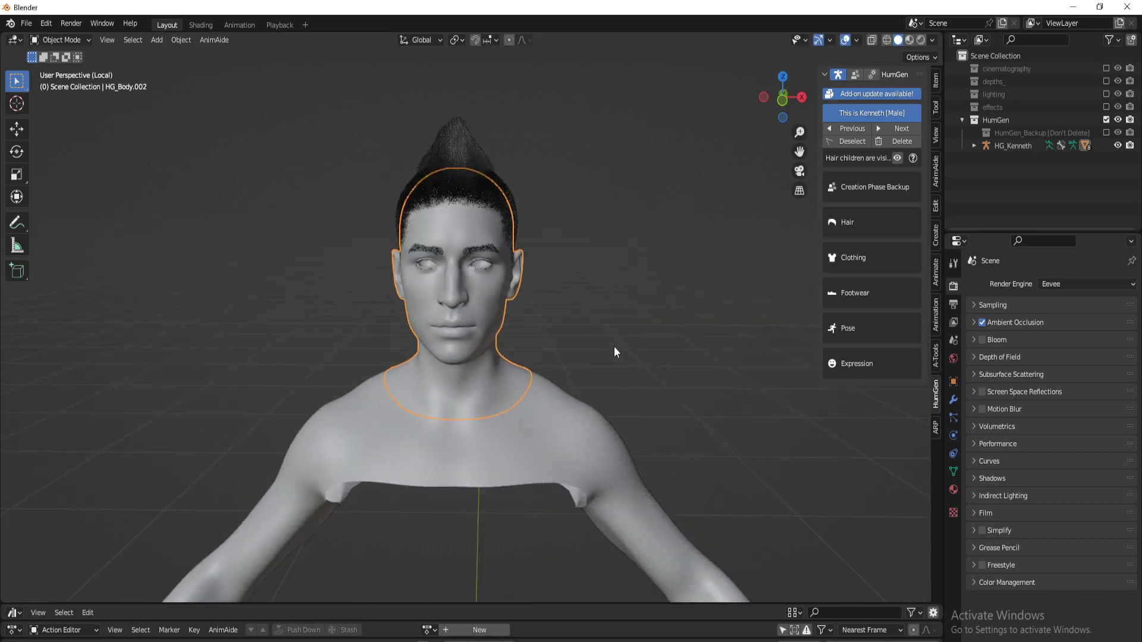
Step: Remove all four particle hair systems from the original HG_Body mesh
left_click(973, 146)
scroll(1005, 179, "down", 3)
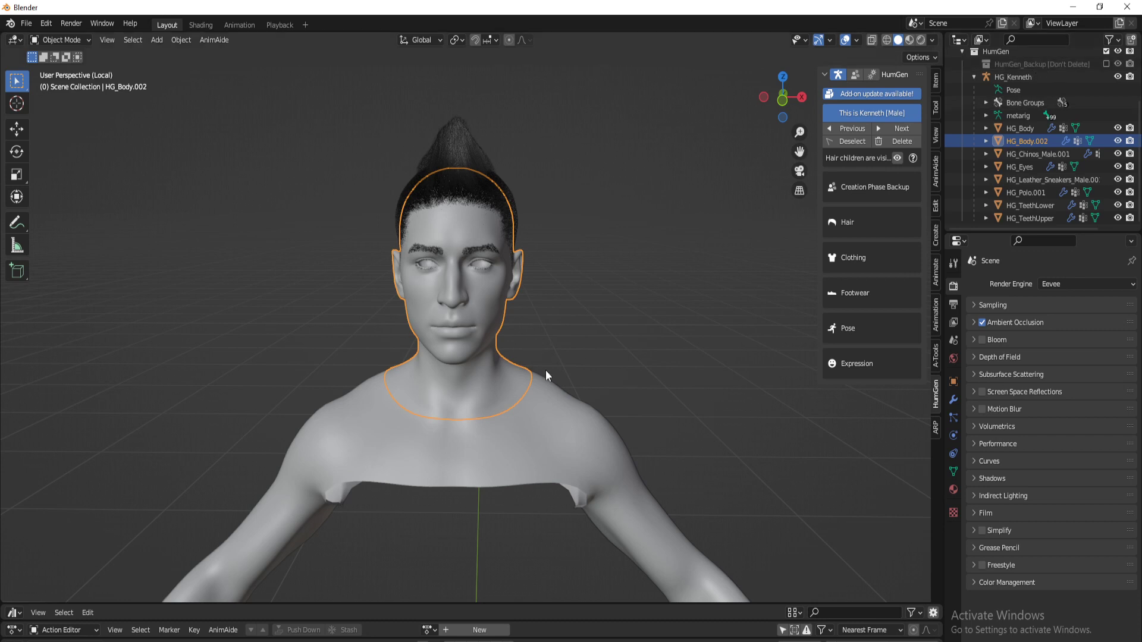
left_click(580, 423)
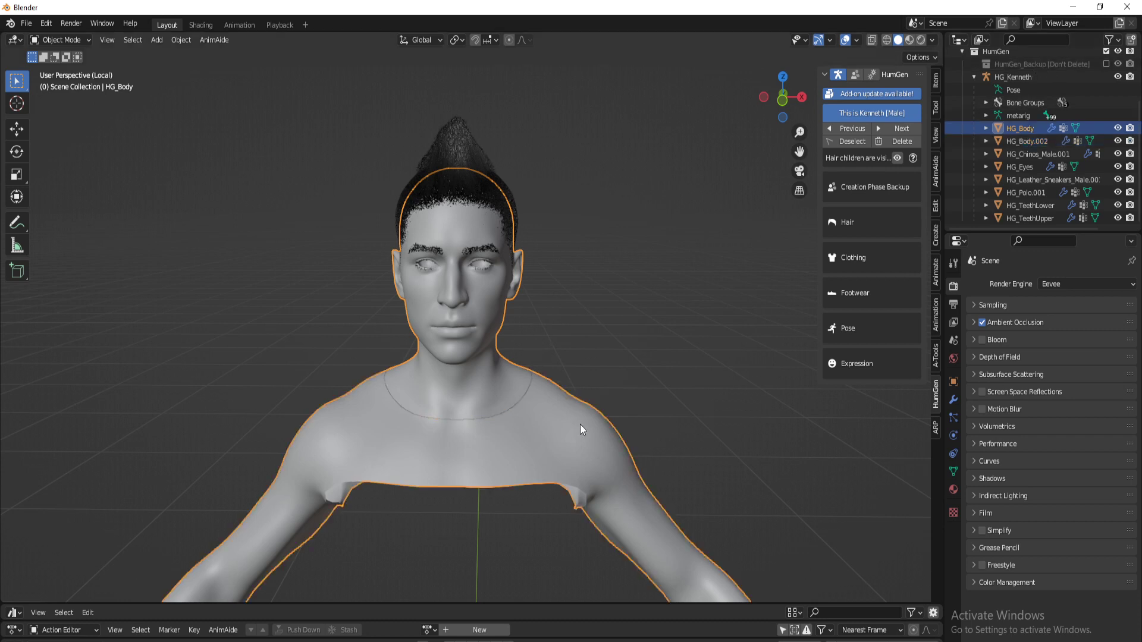
left_click(954, 401)
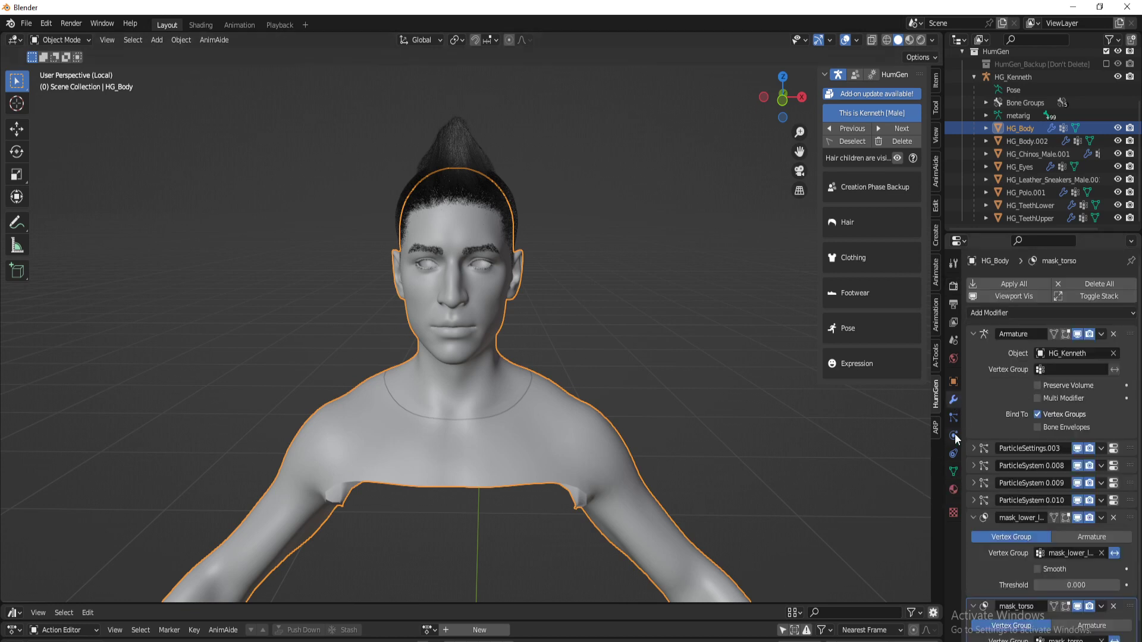
left_click(954, 419)
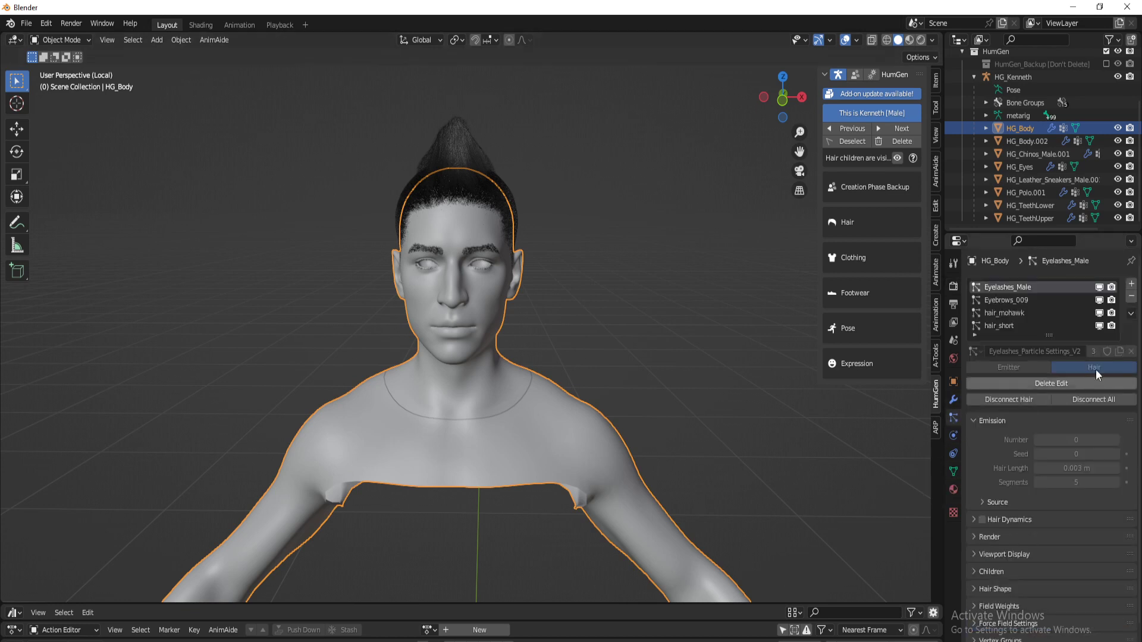
left_click(1132, 298)
left_click(1132, 298)
left_click(1131, 297)
left_click(1132, 298)
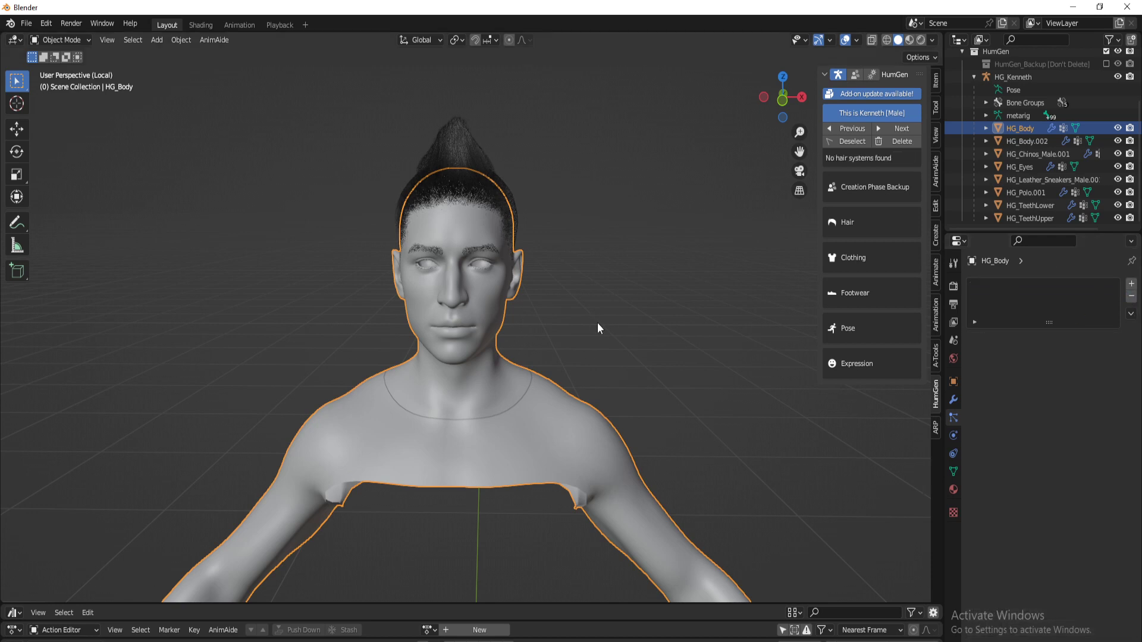
mouse_move(598, 324)
middle_mouse_down()
mouse_move(578, 329)
mouse_move(592, 324)
middle_mouse_up()
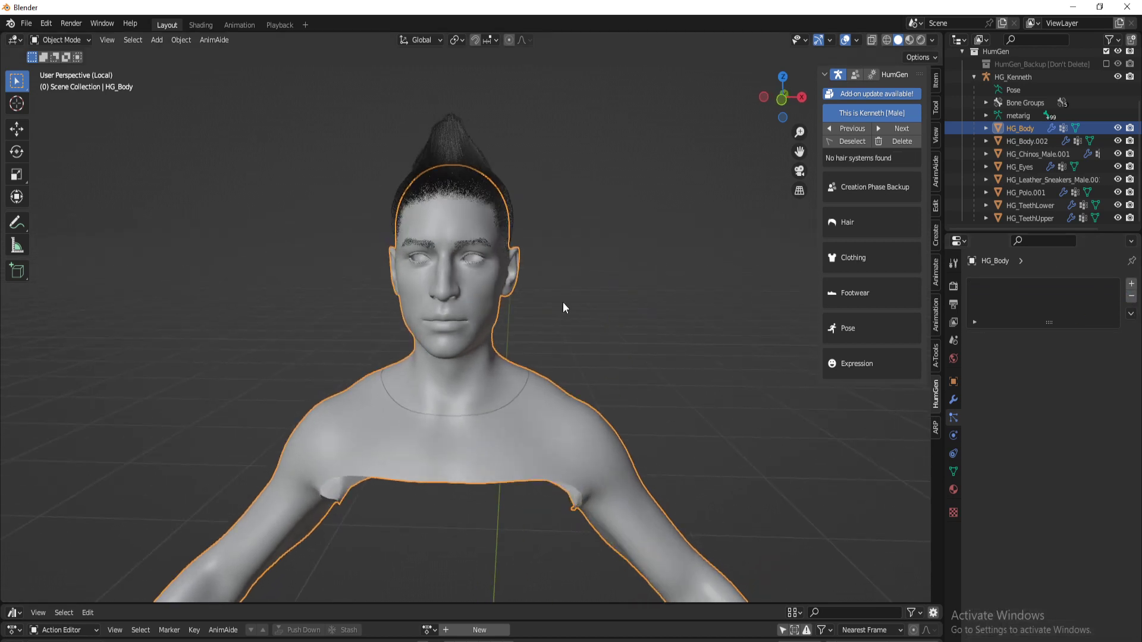
Step: Add an empty material slot to the separated head HG_Body.002 and assign all its geometry to that slot
left_click(1026, 145)
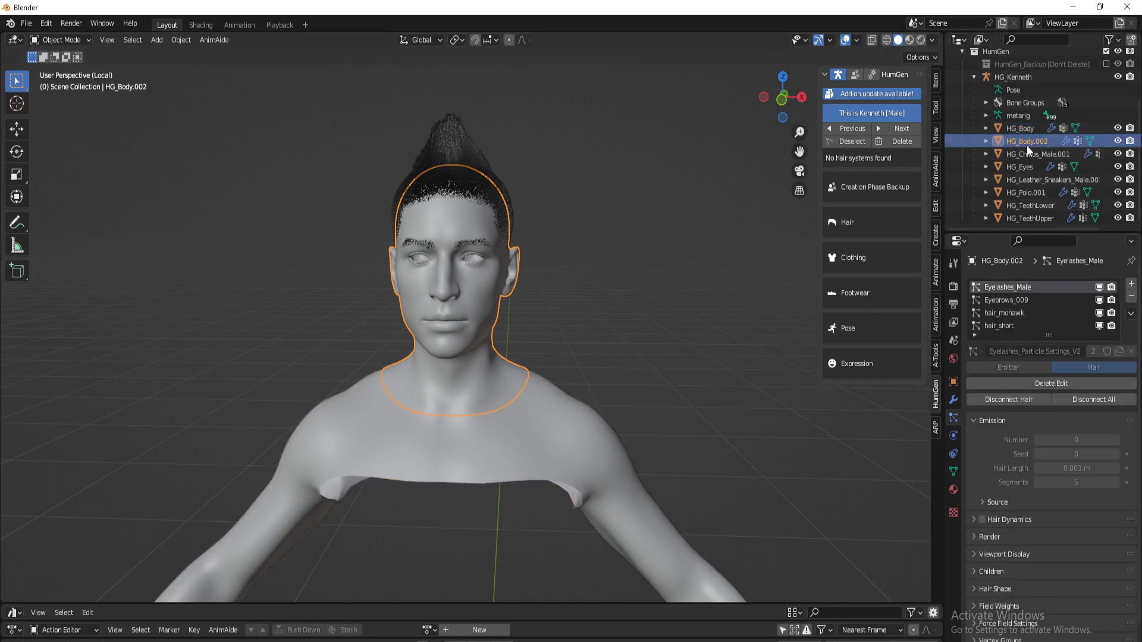
left_click(953, 489)
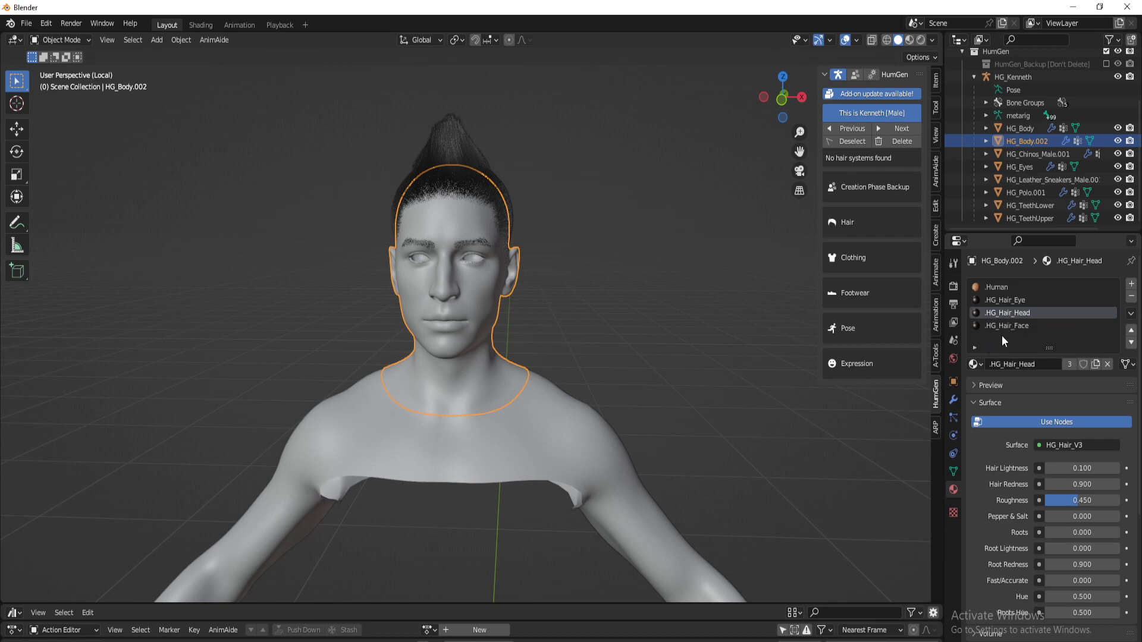
left_click(1132, 284)
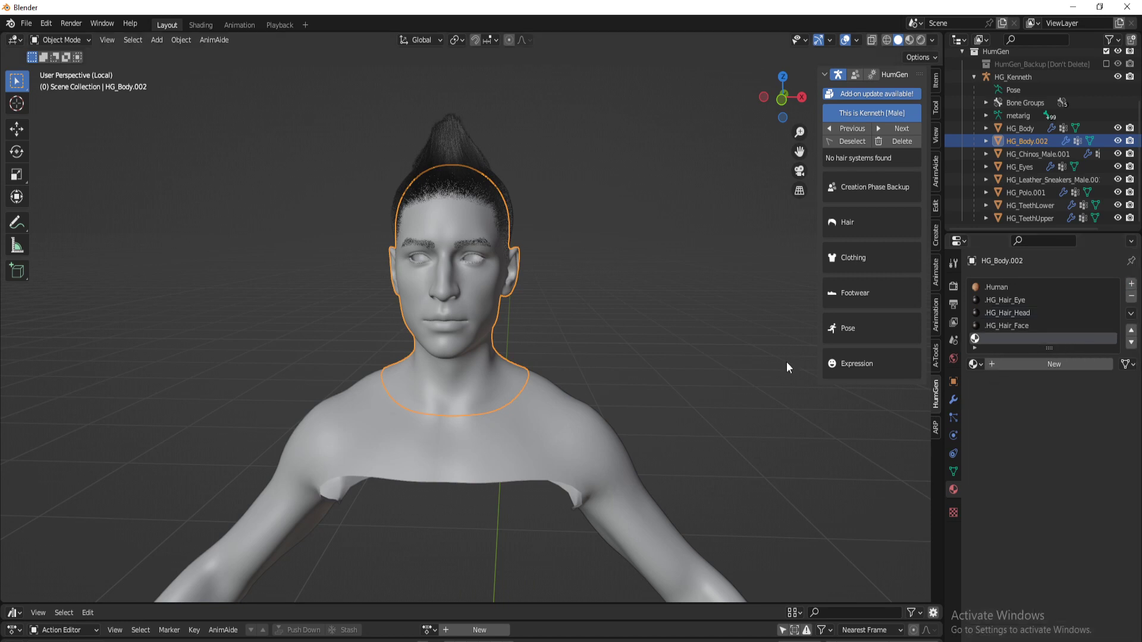
key("Tab")
key("a")
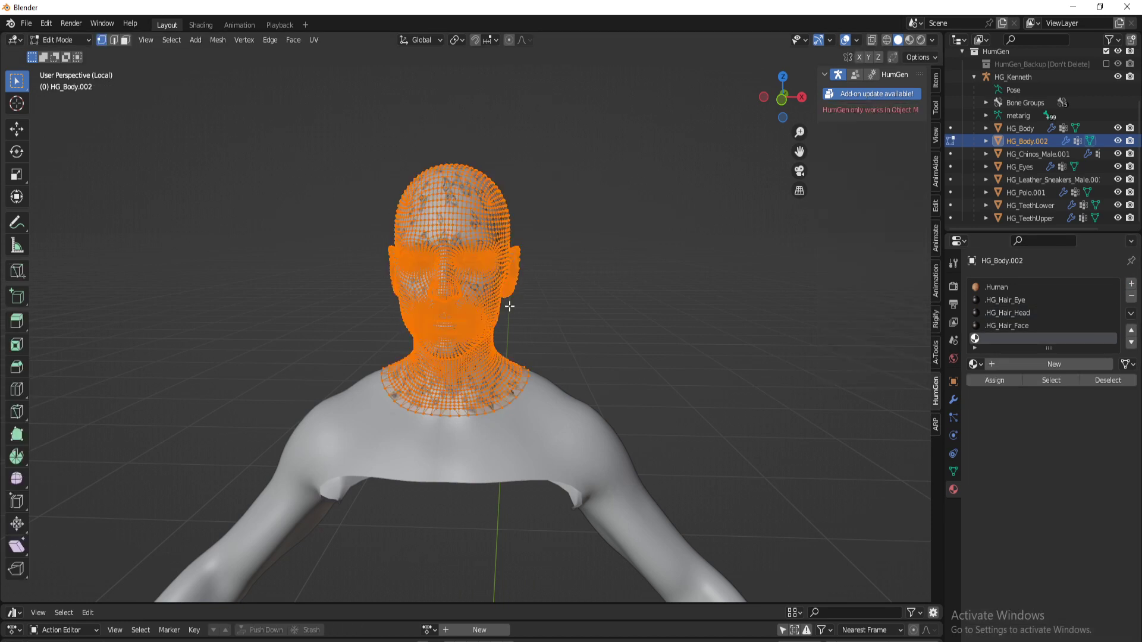
left_click(996, 380)
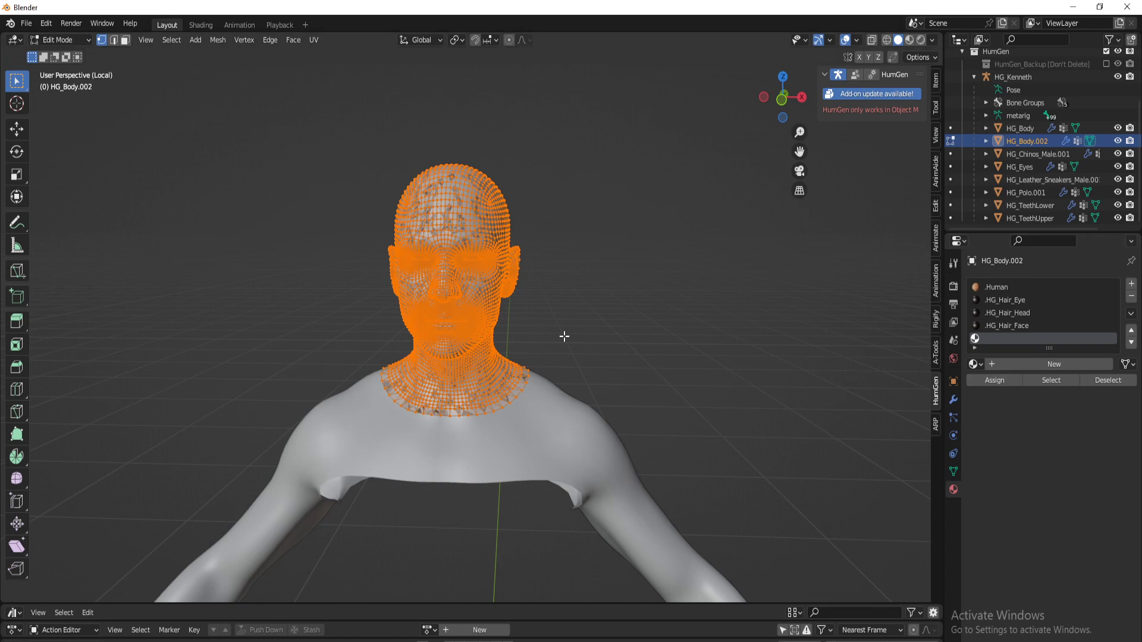
key("Tab")
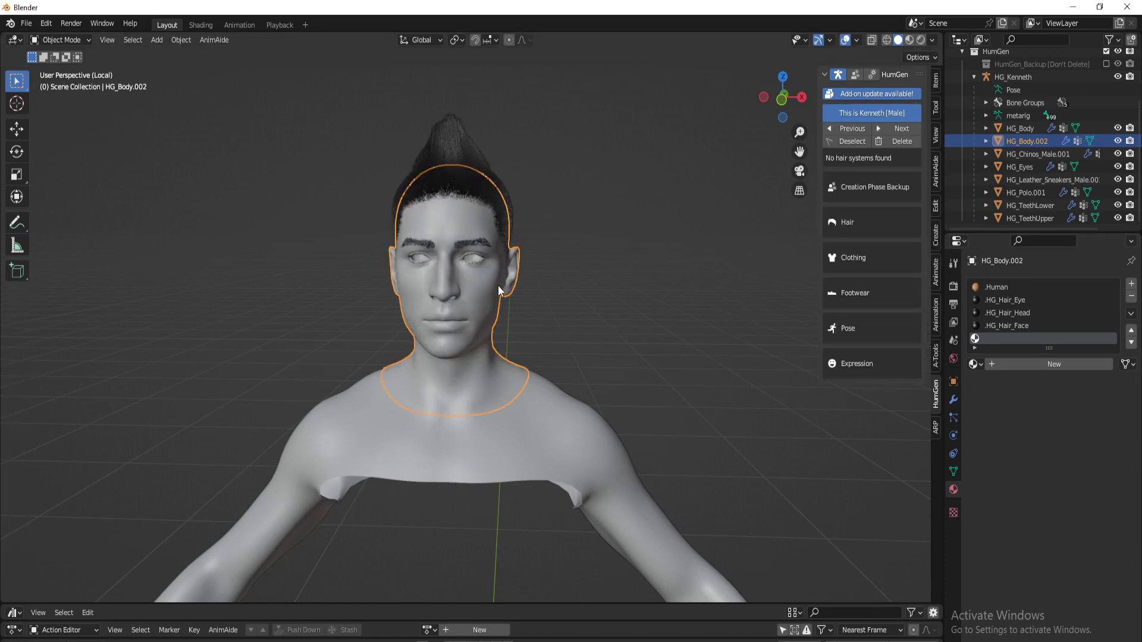
Step: Select the head geometry that uses the .Human material and reassign it to the empty material slot
key("Tab")
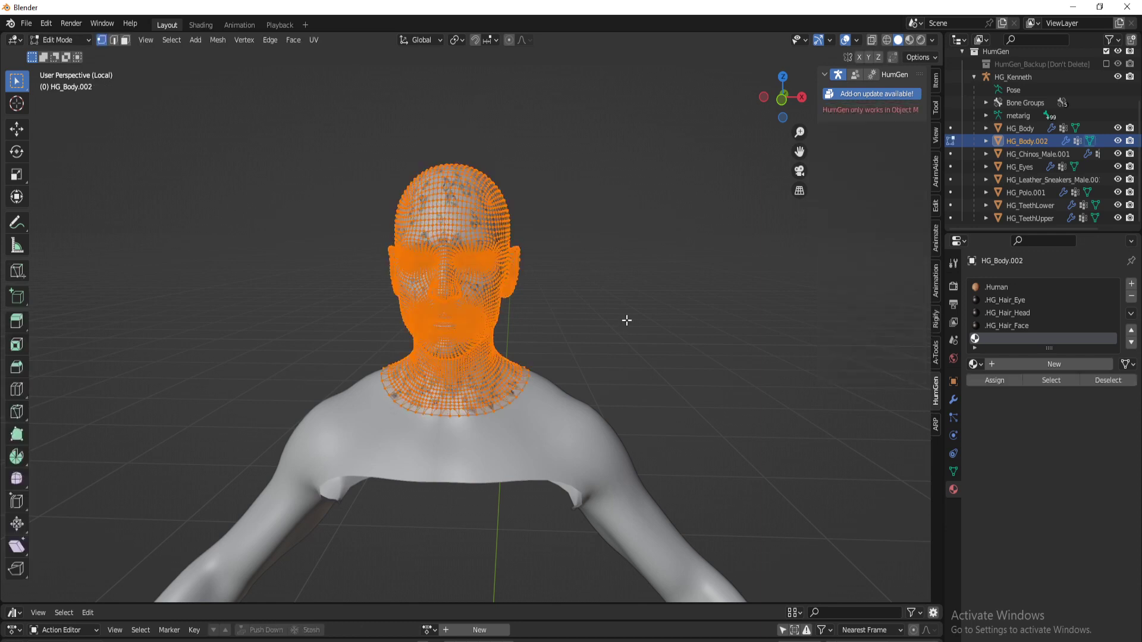
key("alt+a")
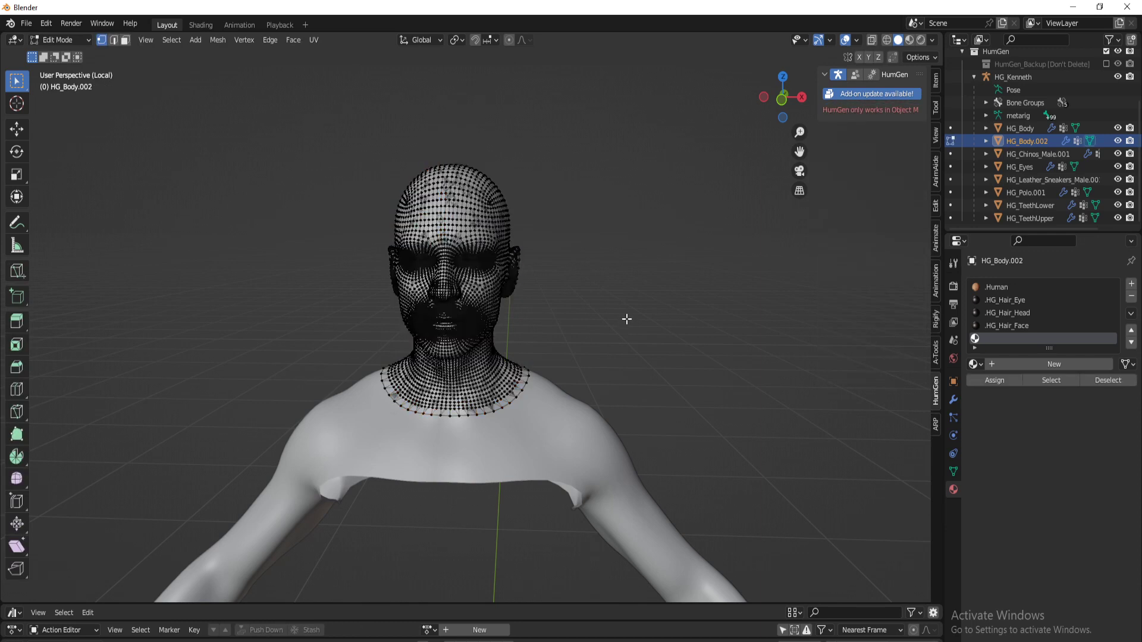
left_click(994, 288)
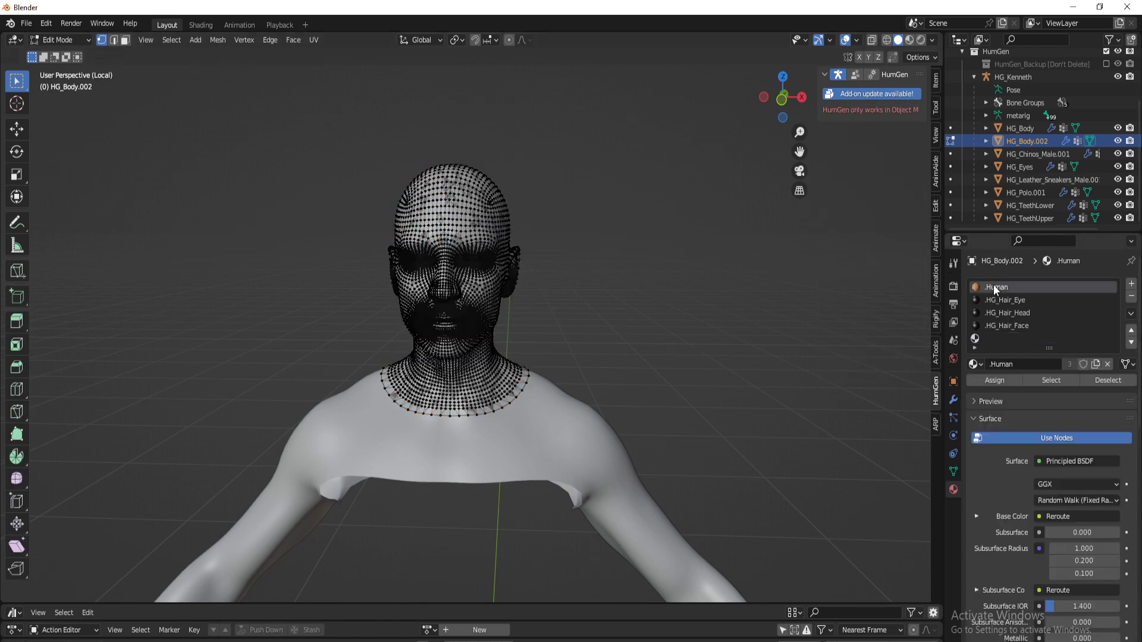
left_click(1054, 384)
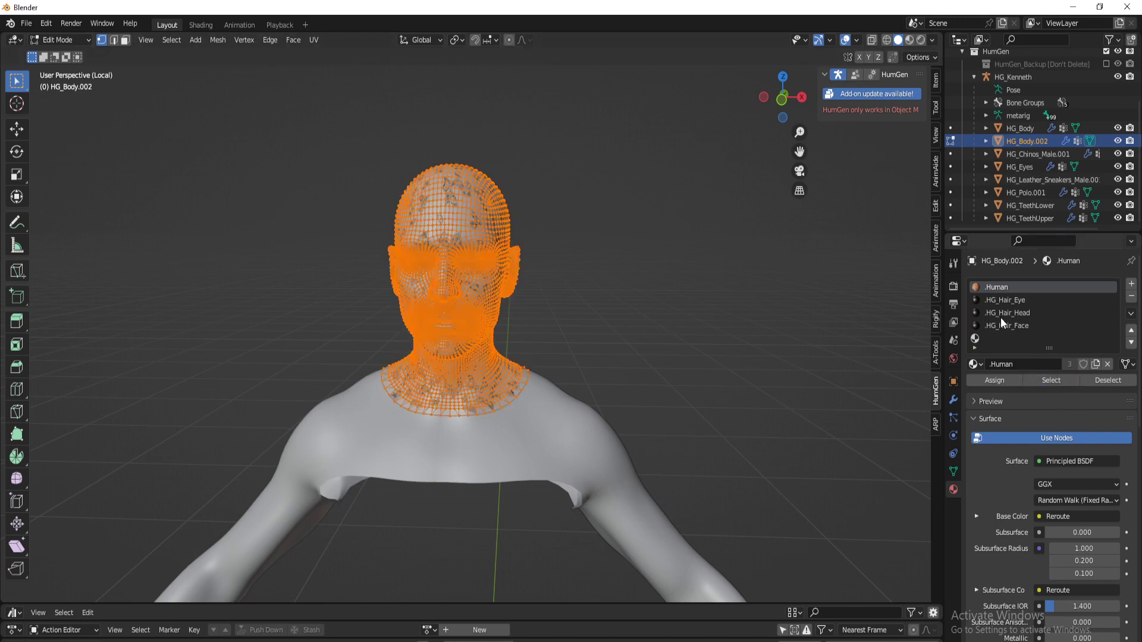
left_click(990, 339)
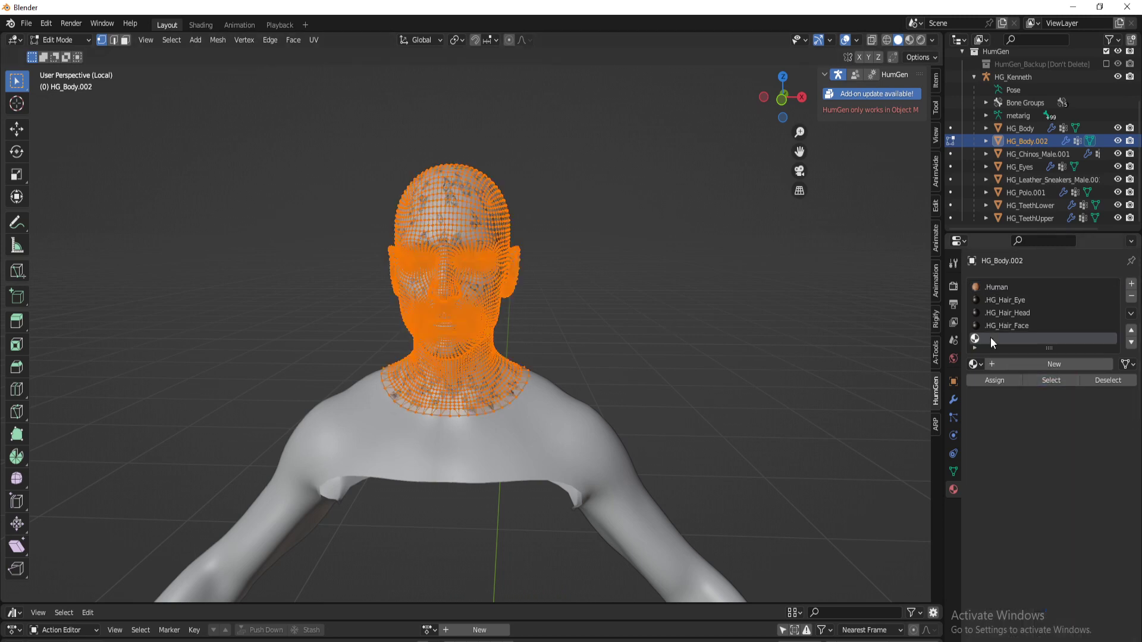
left_click(997, 288)
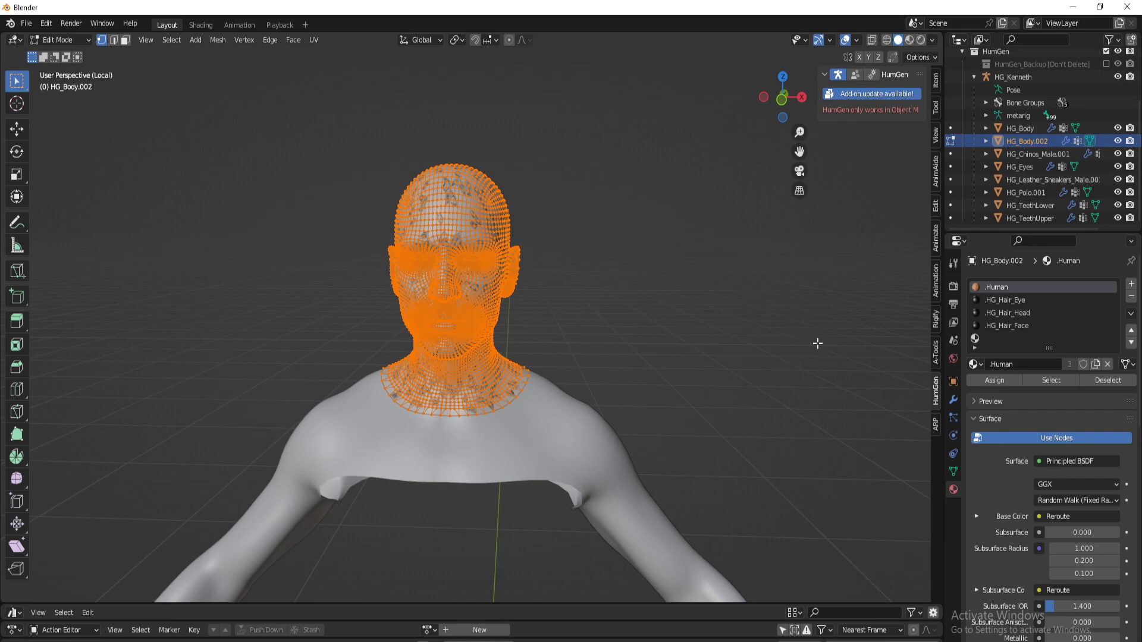
left_click(991, 339)
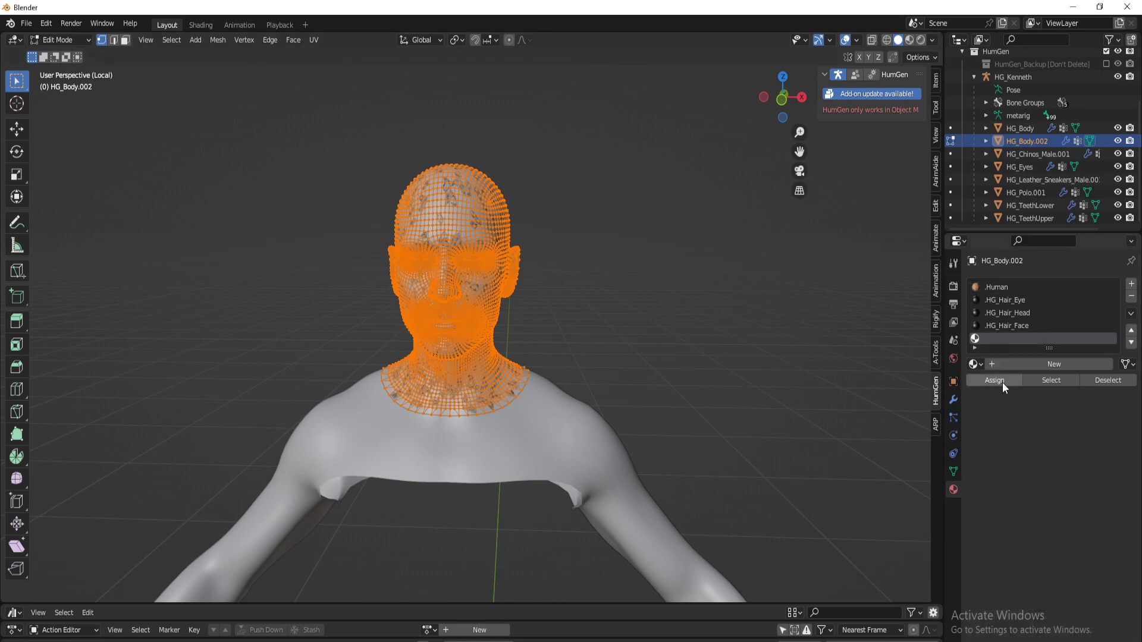
left_click(1001, 383)
key("Tab")
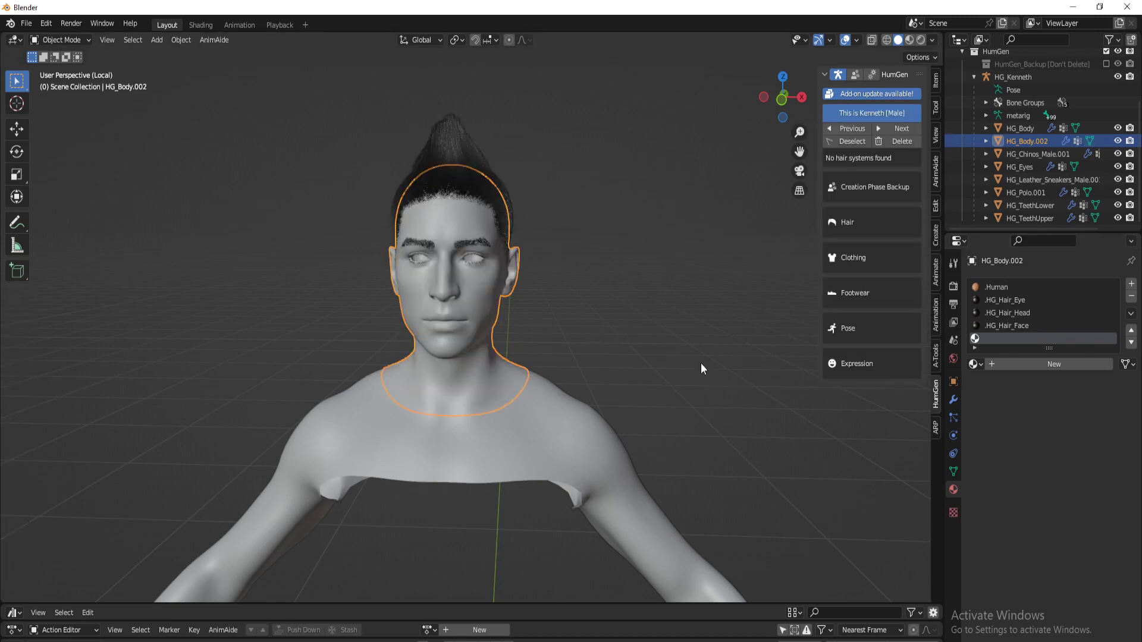
Step: Create a new material in the empty slot of HG_Body.002 and name it hair_emitter
double_click(1016, 363)
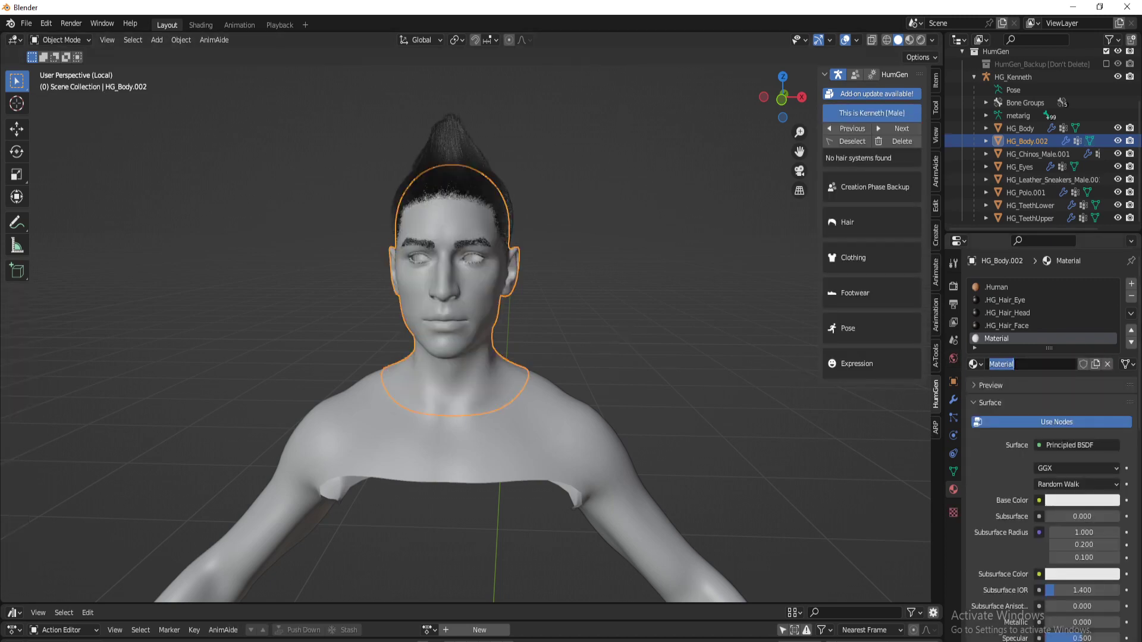
type("hair_c")
type("mitter")
key("Return")
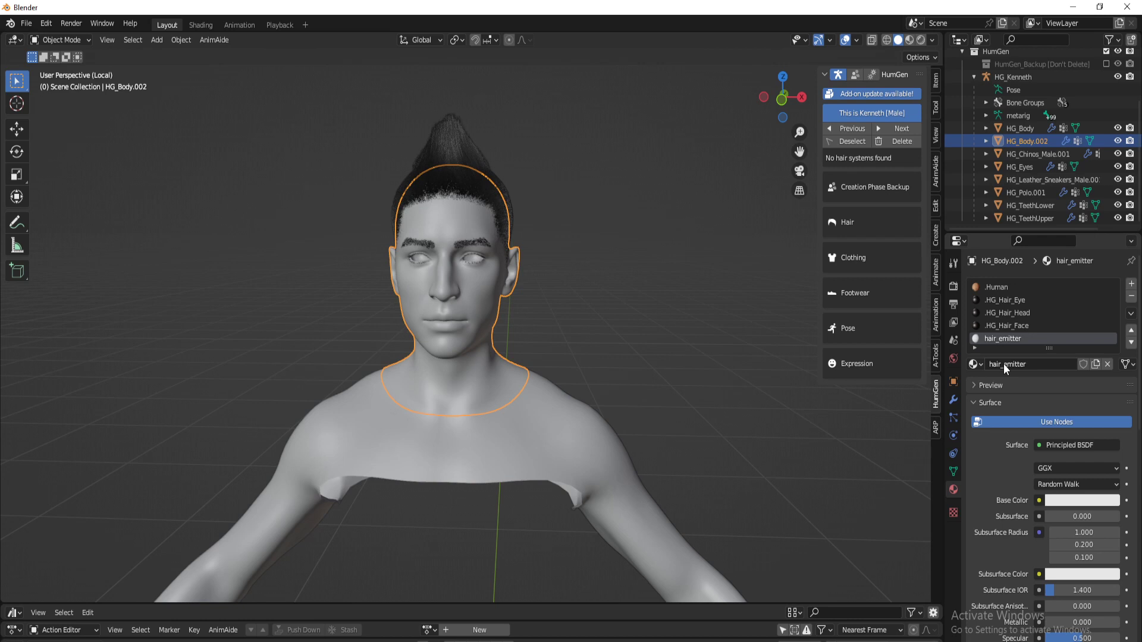
Step: Make hair_emitter a Transparent BSDF with Alpha Clip blend mode and display the model in Material Preview shading
left_click(1066, 448)
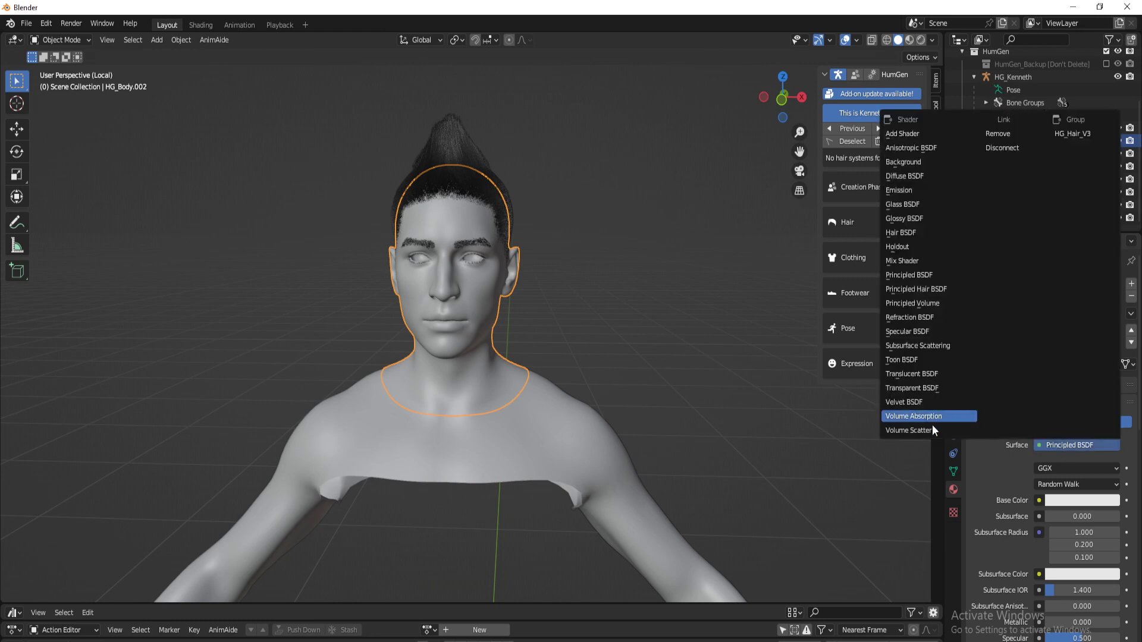
left_click(937, 390)
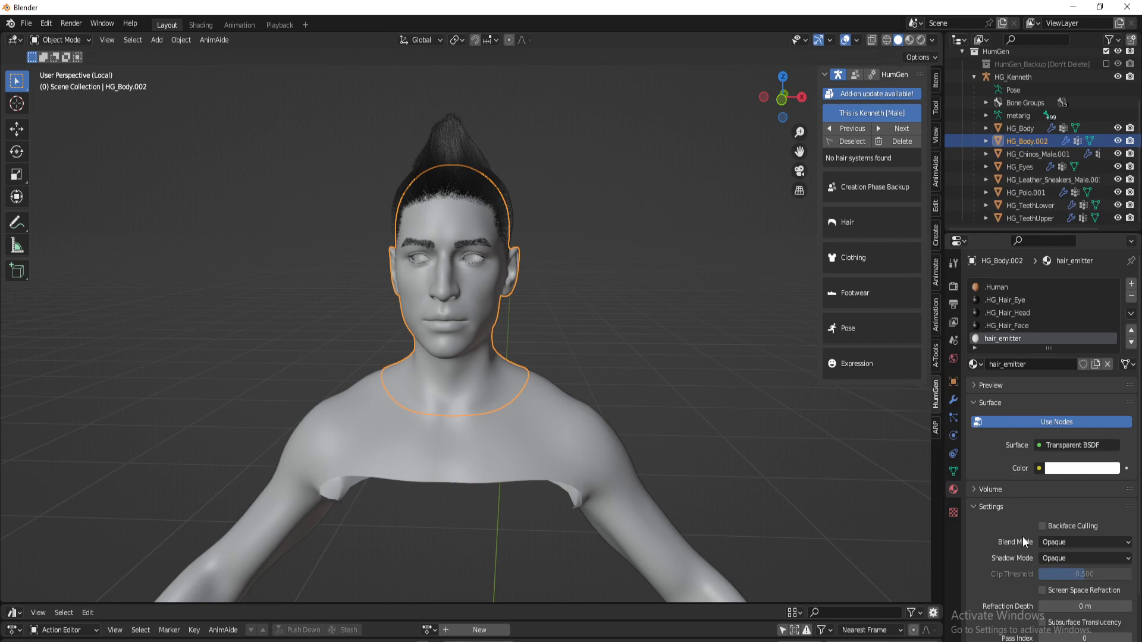
left_click(1051, 543)
left_click(1058, 567)
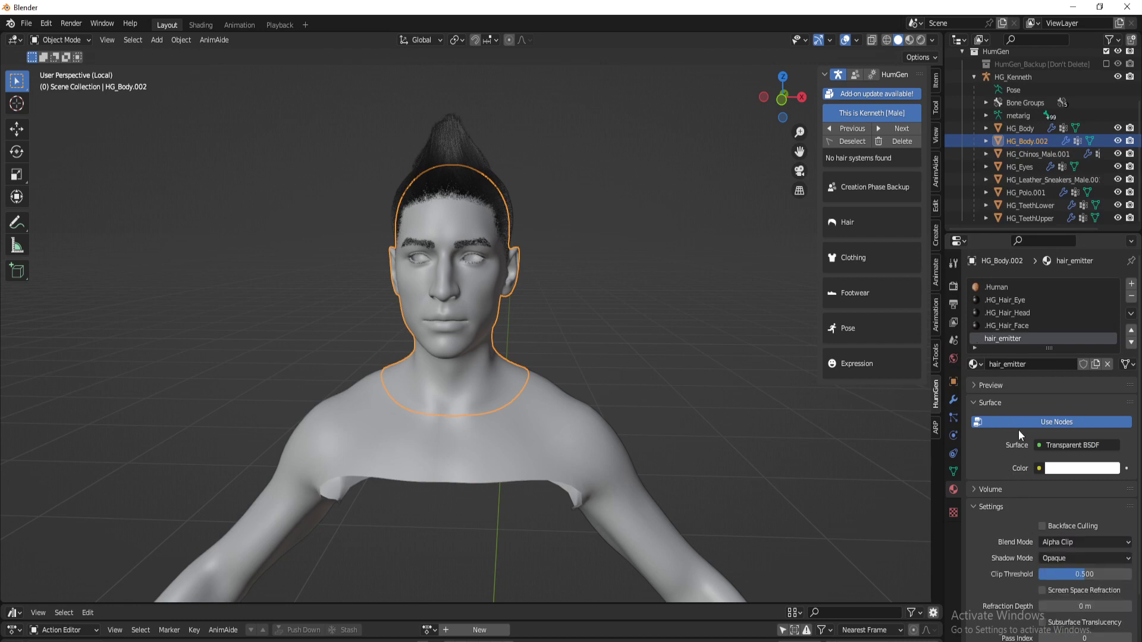
key("z")
key("2")
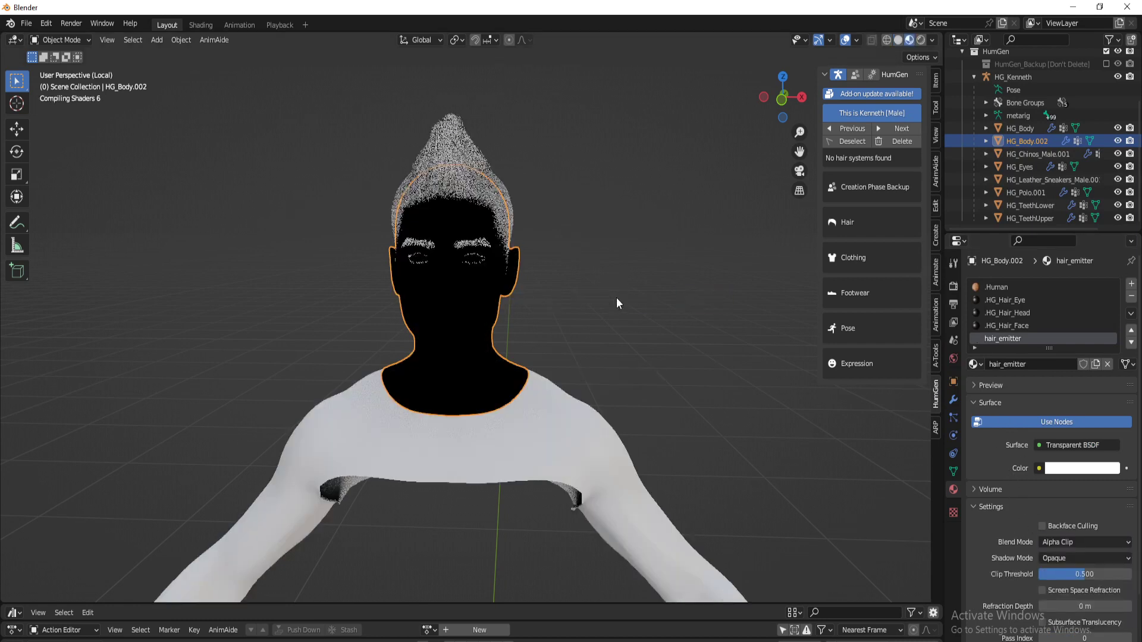
mouse_move(639, 383)
middle_mouse_down()
mouse_move(654, 387)
mouse_move(615, 377)
mouse_move(626, 373)
middle_mouse_up()
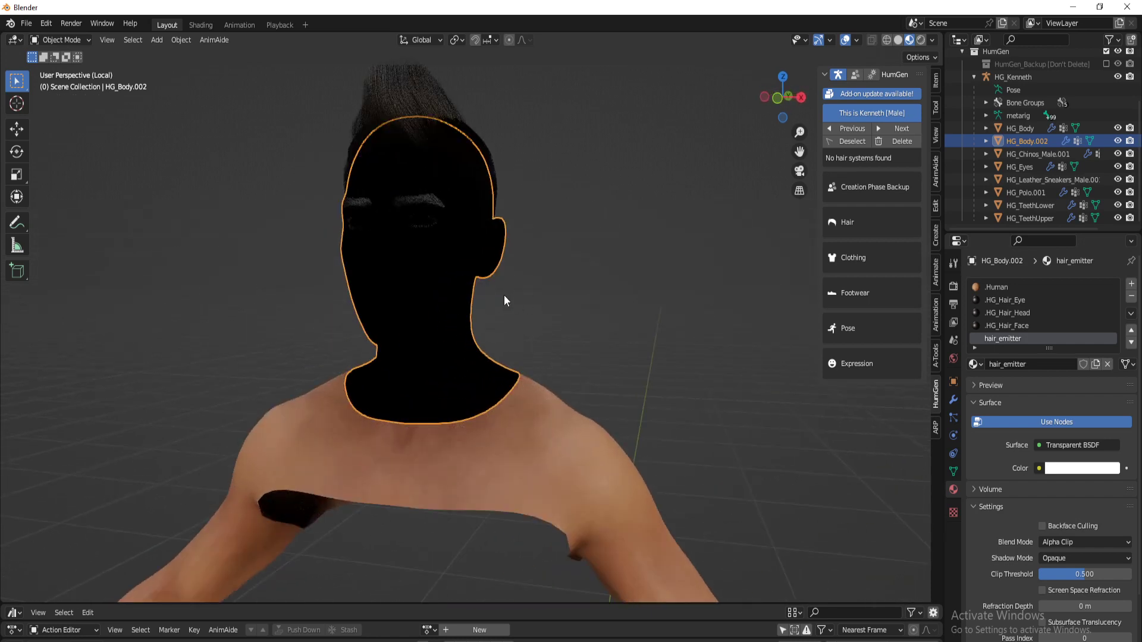
key("Tab")
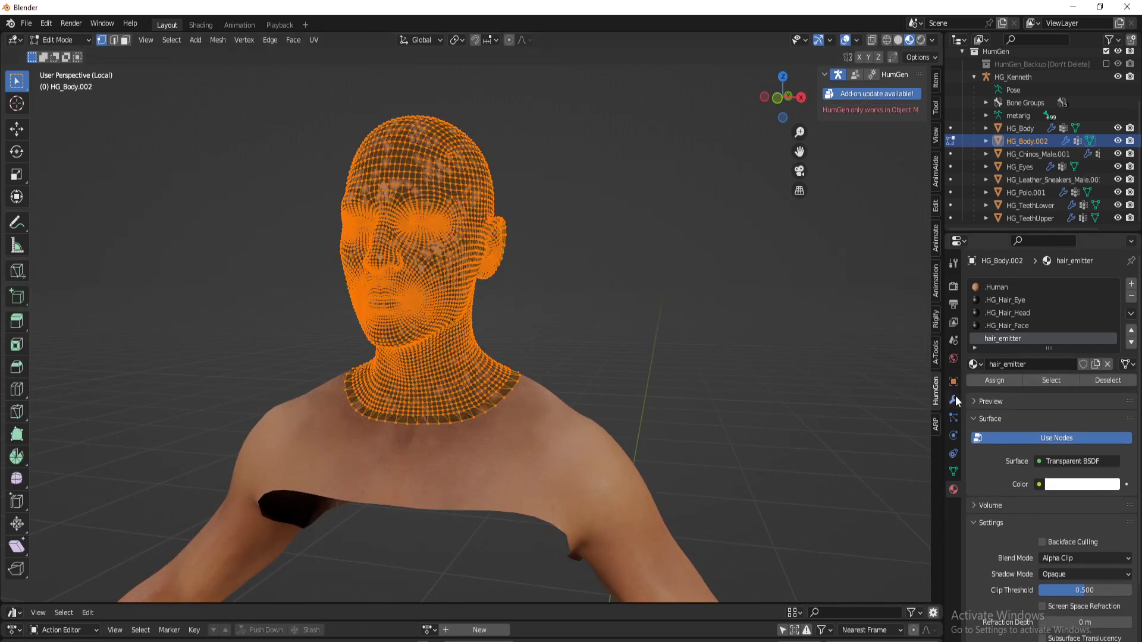
key("Tab")
left_click(545, 419)
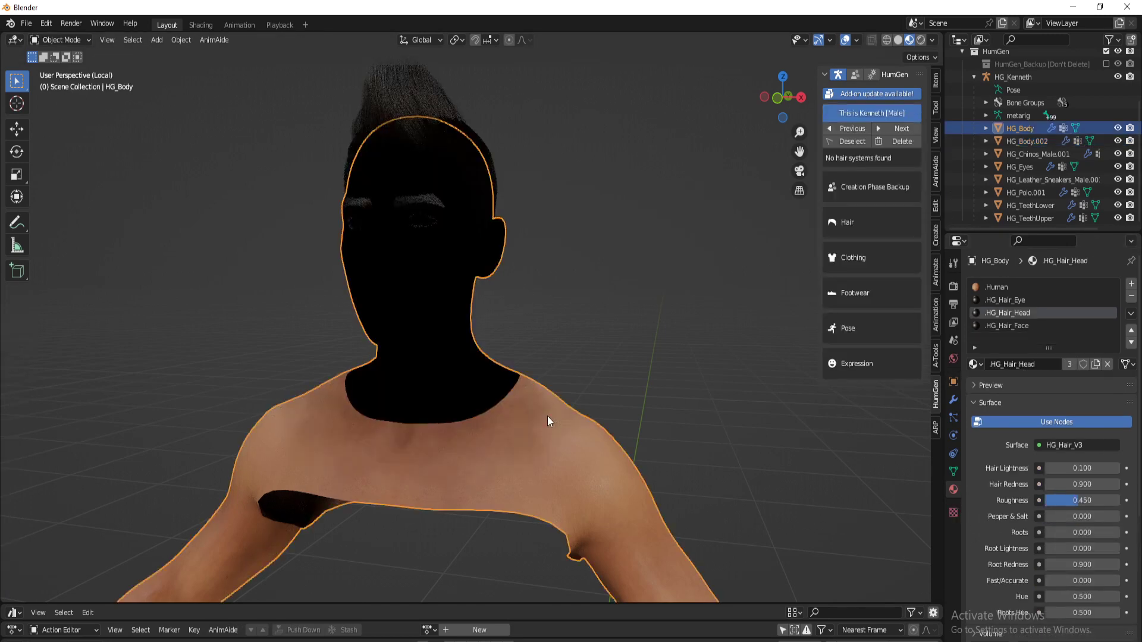
key("g")
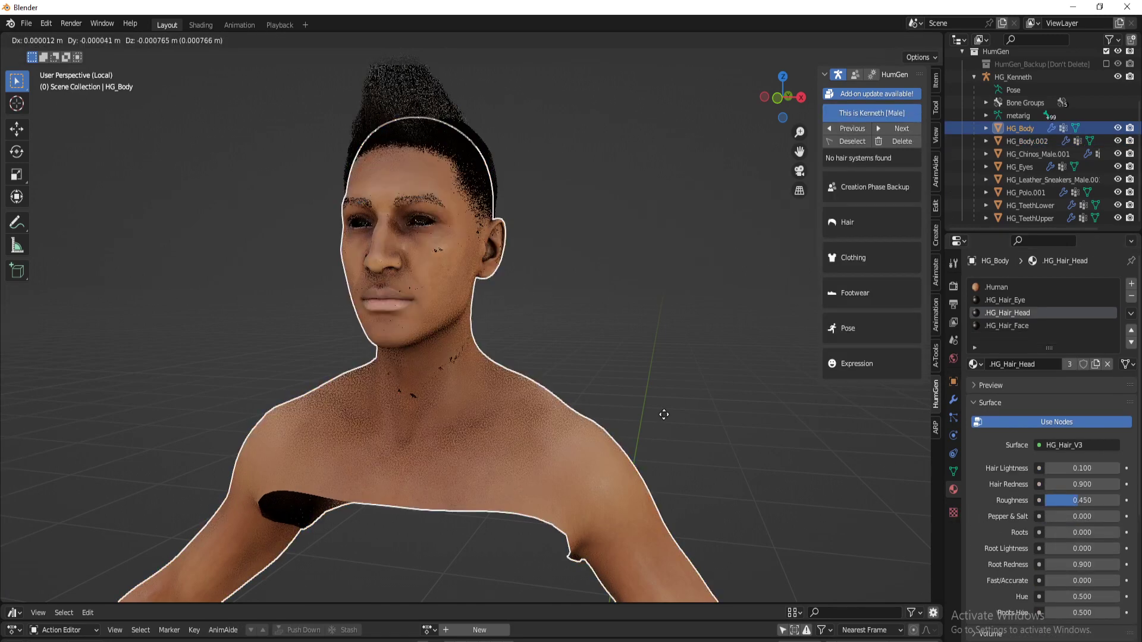
right_click(657, 407)
Step: Set the Shadow Mode of the head's hair_emitter material to None
left_click(456, 284)
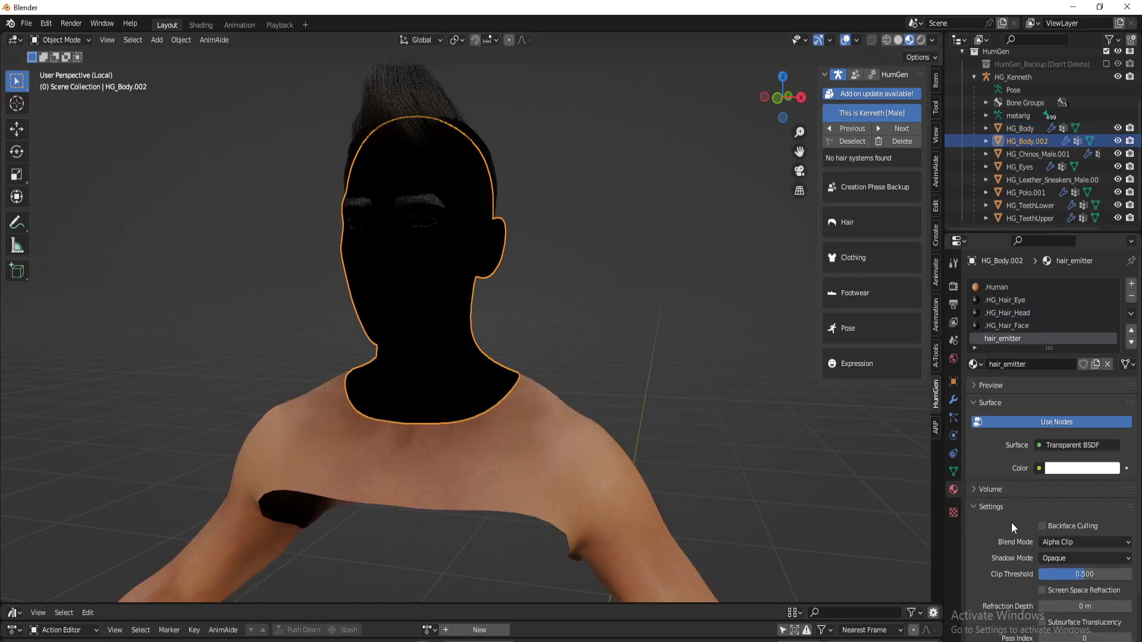
left_click(1059, 558)
left_click(1061, 572)
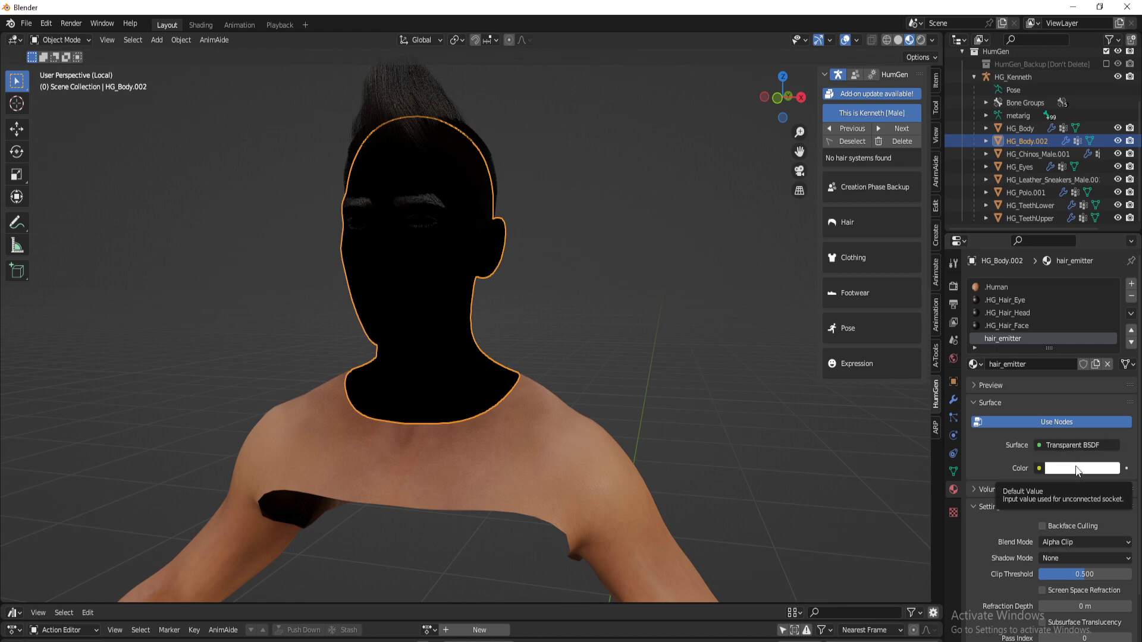
Step: Select the head geometry that uses hair_emitter, assign that material to it again, and test-move the head
key("Tab")
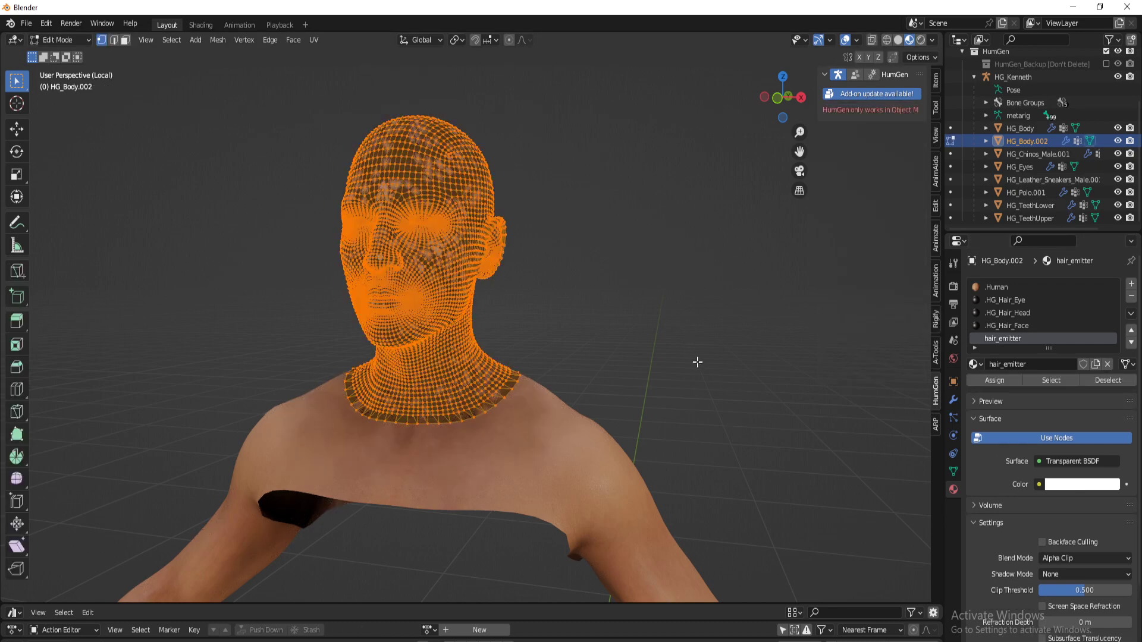
key("alt+a")
left_click(1057, 379)
left_click(1013, 380)
key("Tab")
key("g")
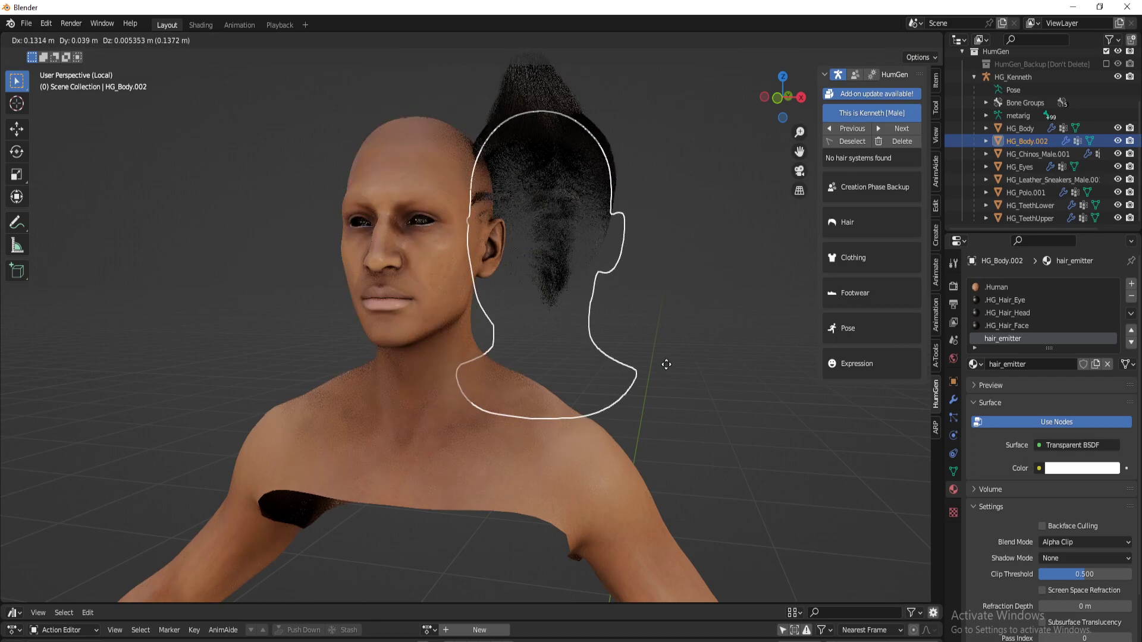
right_click(695, 352)
Step: Examine the original body HG_Body, its .Human material and its mesh around the neck
middle_click_drag(449, 354, 426, 353)
left_click(576, 406)
mouse_move(577, 406)
middle_mouse_down()
mouse_move(520, 393)
mouse_move(590, 393)
middle_mouse_up()
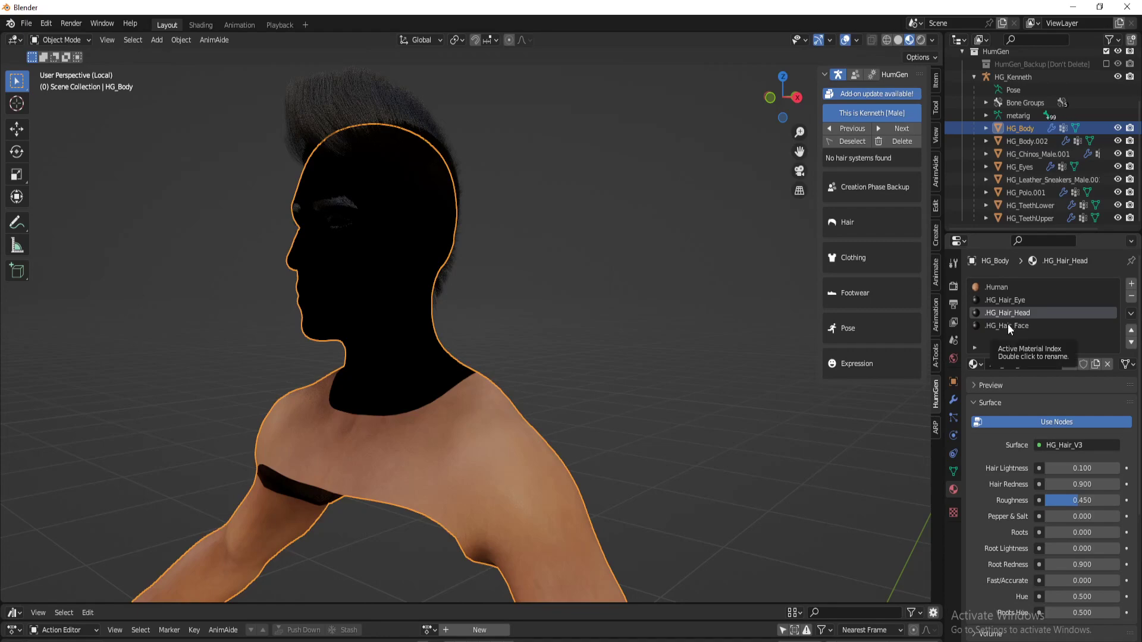
left_click(993, 286)
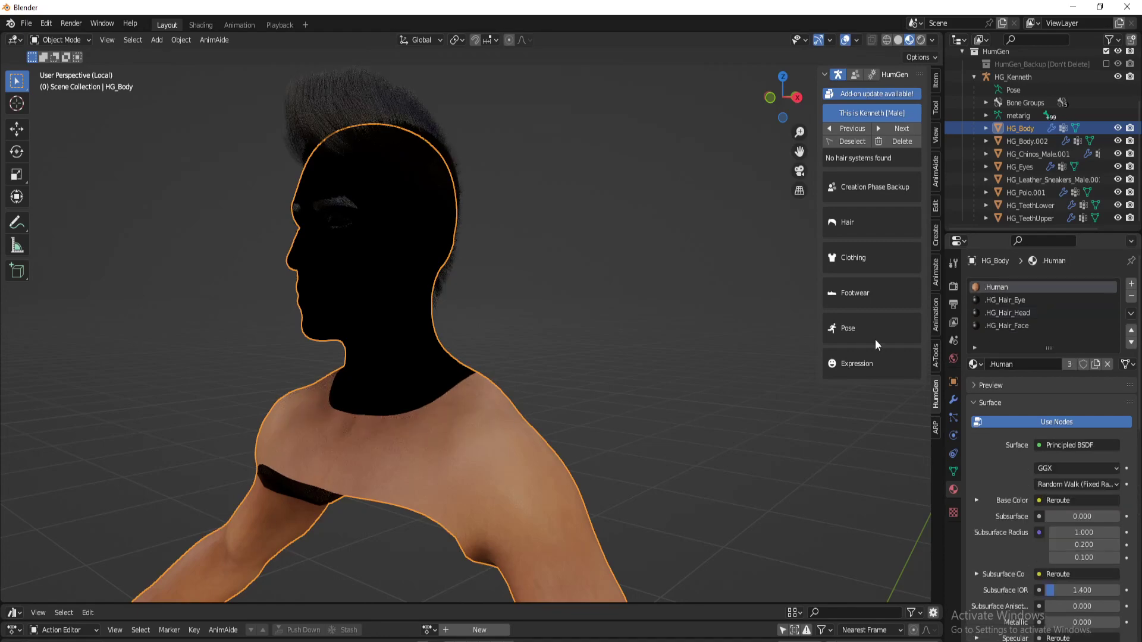
middle_click_drag(464, 416, 562, 423)
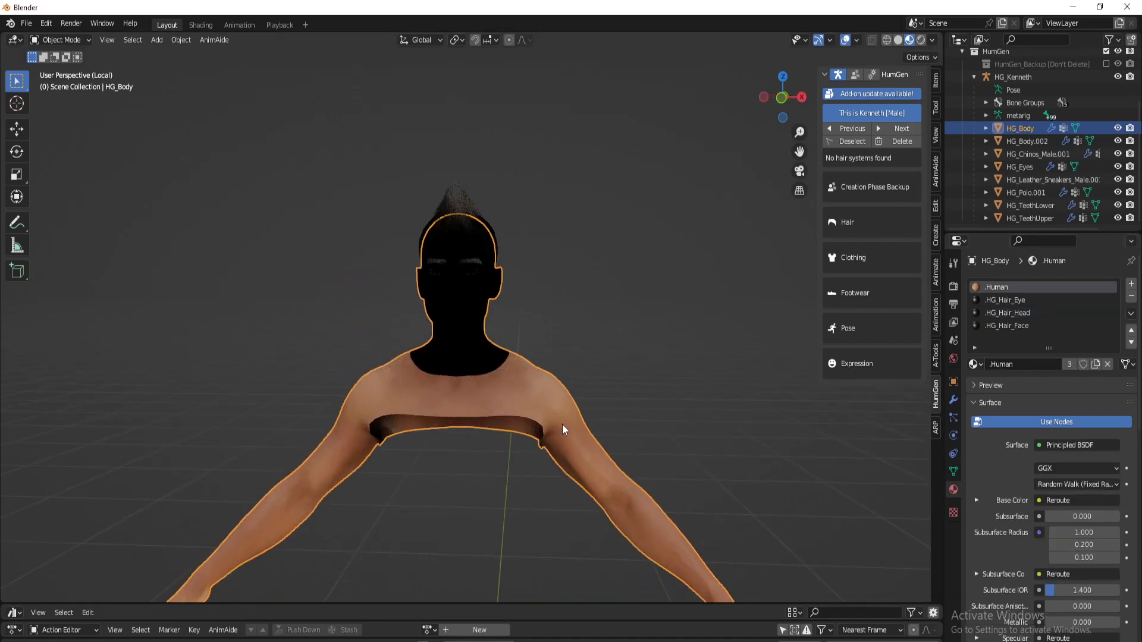
key("Tab")
scroll(562, 422, "up", 4)
key("Tab")
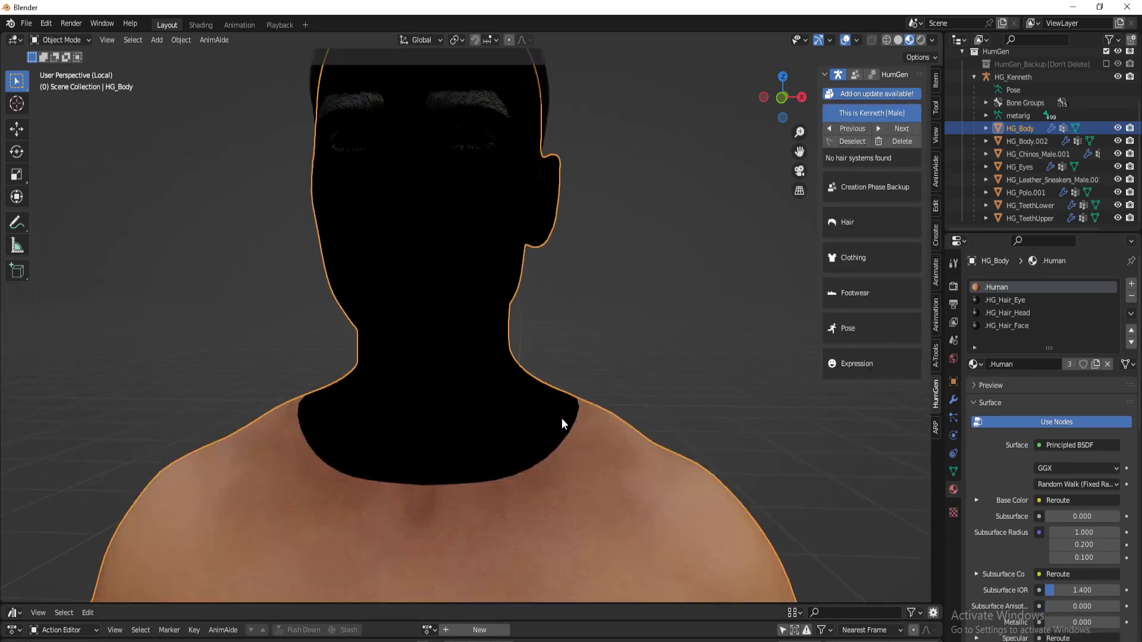
middle_click_drag(552, 407, 501, 377)
Step: Assign the .Human material to all geometry of the separated head HG_Body.002
left_click(407, 287)
middle_click_drag(407, 286, 543, 418)
key("Tab")
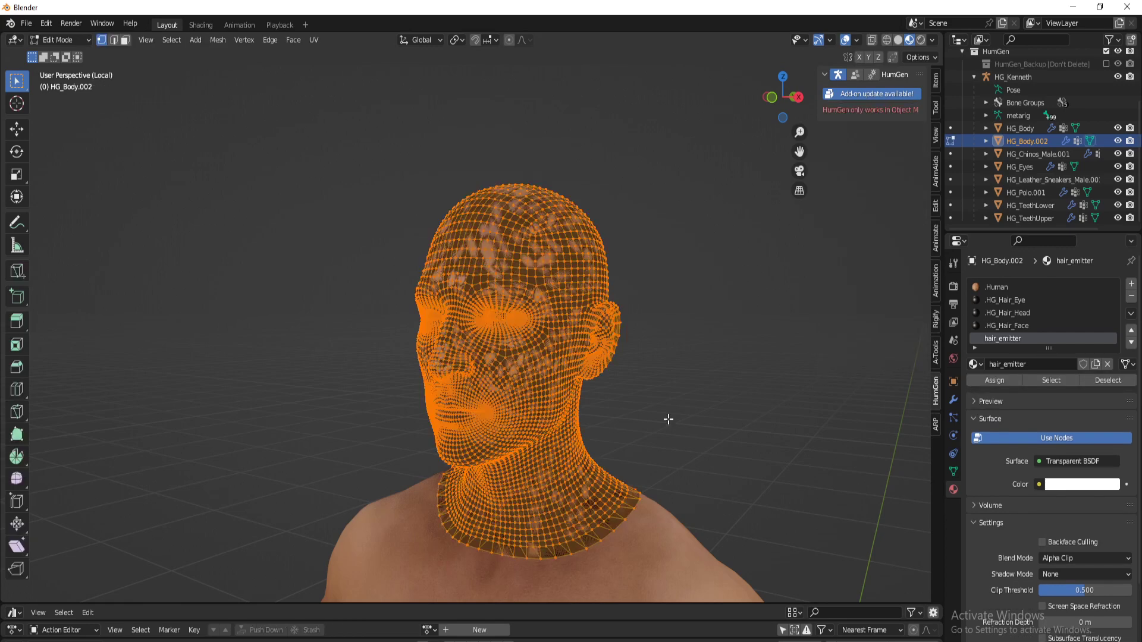
left_click(994, 287)
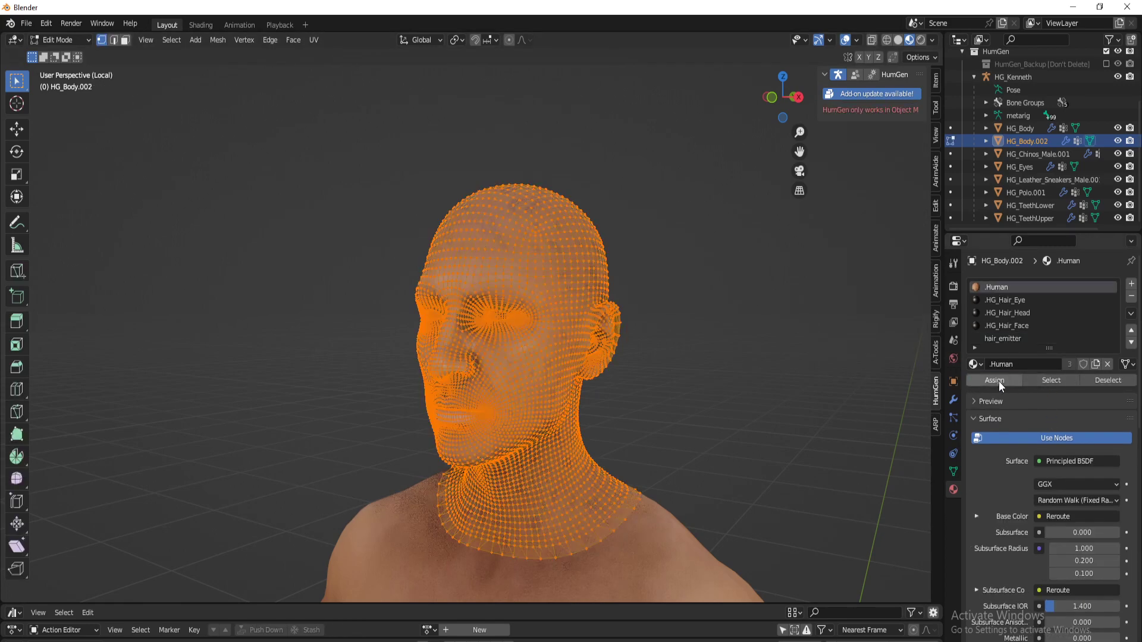
key("Tab")
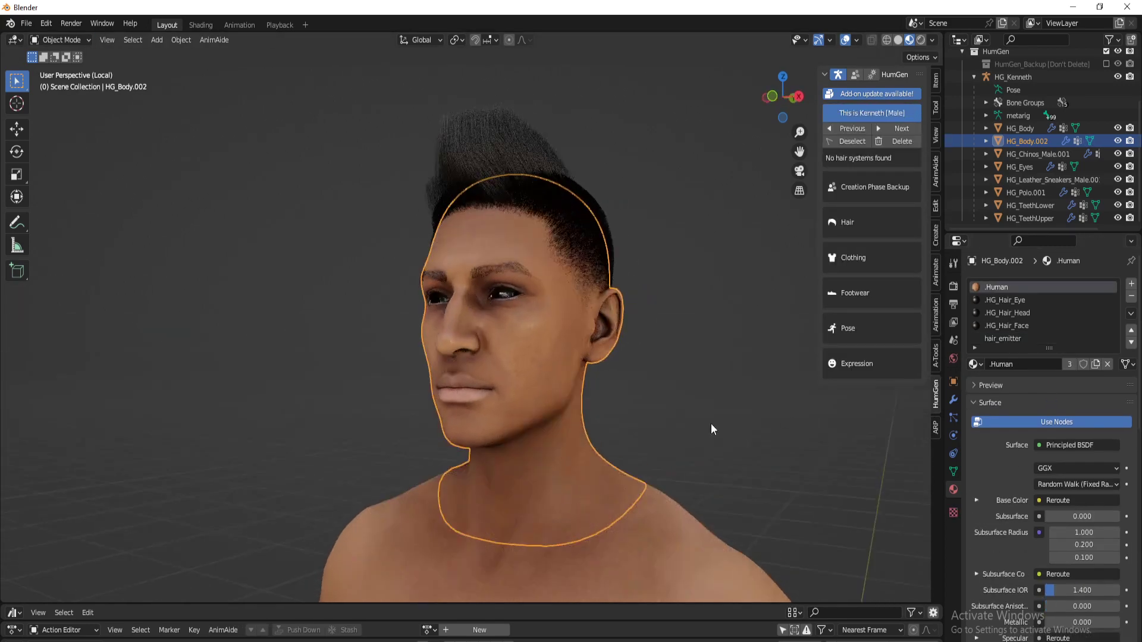
Step: Assign the hair_emitter material to all geometry of the separated head HG_Body.002
key("Tab")
left_click(1009, 338)
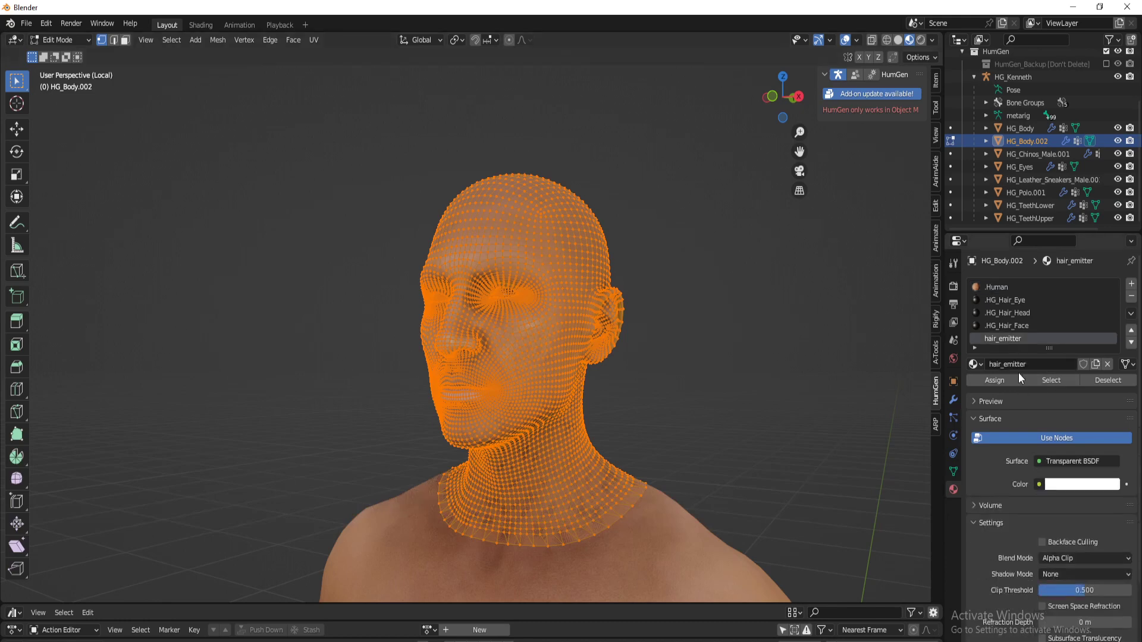
left_click(1003, 381)
key("Tab")
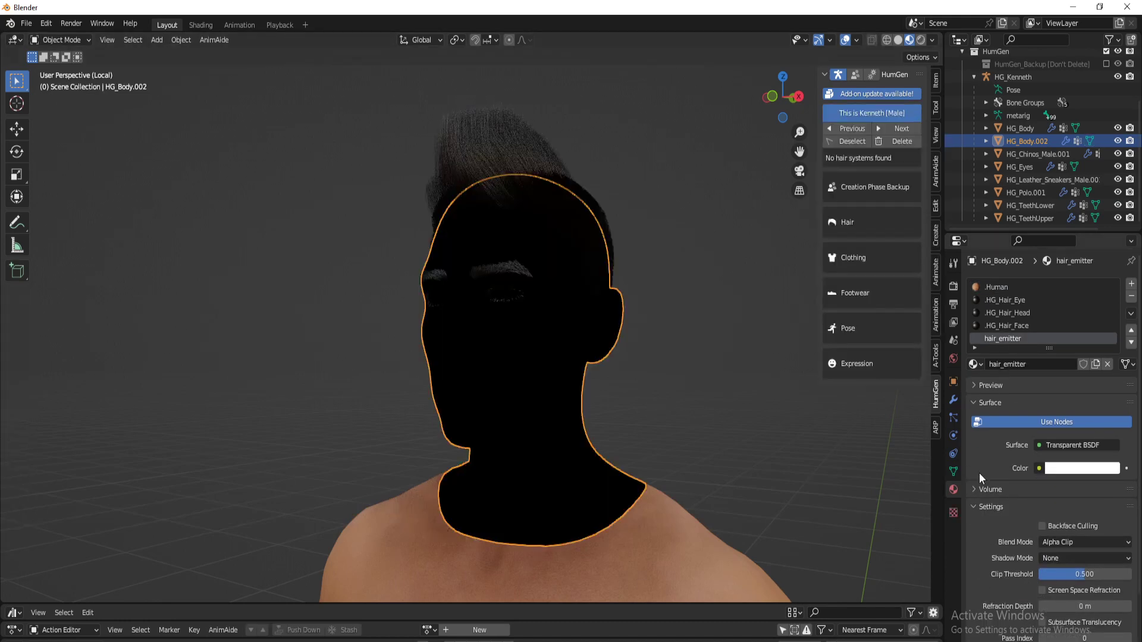
Step: Choose Transparent BSDF again as the hair_emitter surface and set its Blend Mode to Alpha Blend
left_click(1066, 445)
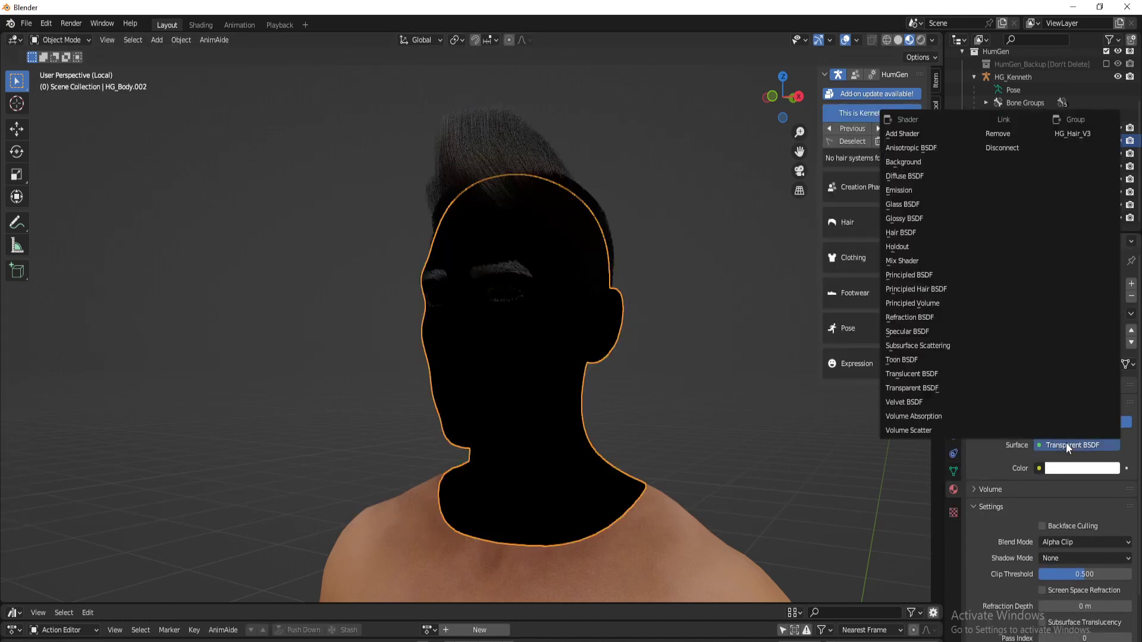
left_click(925, 388)
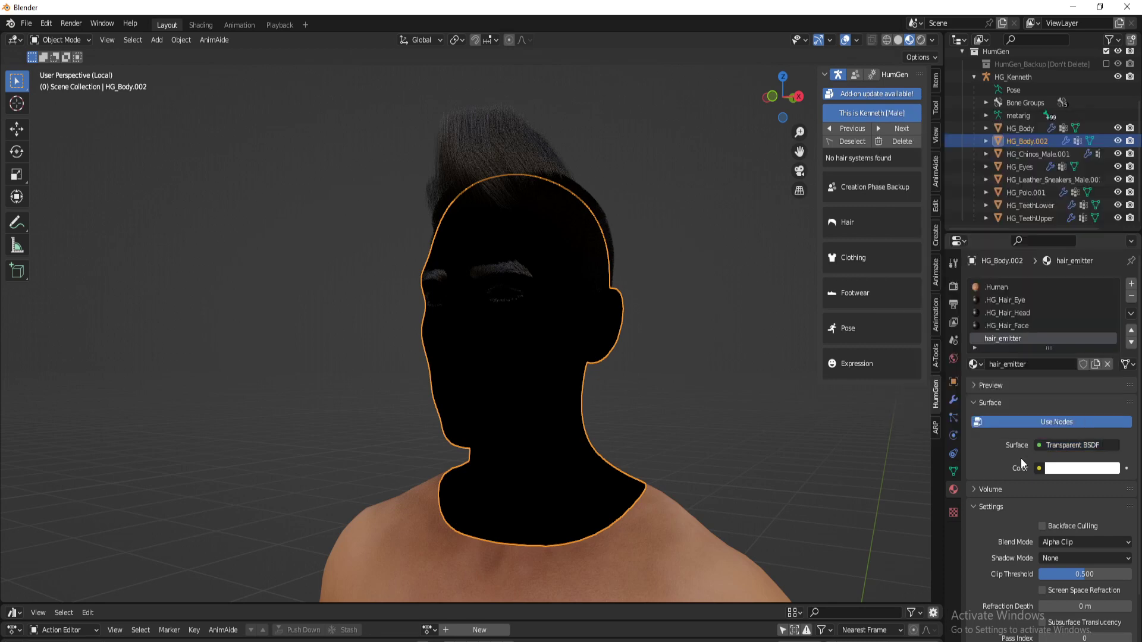
left_click(1057, 541)
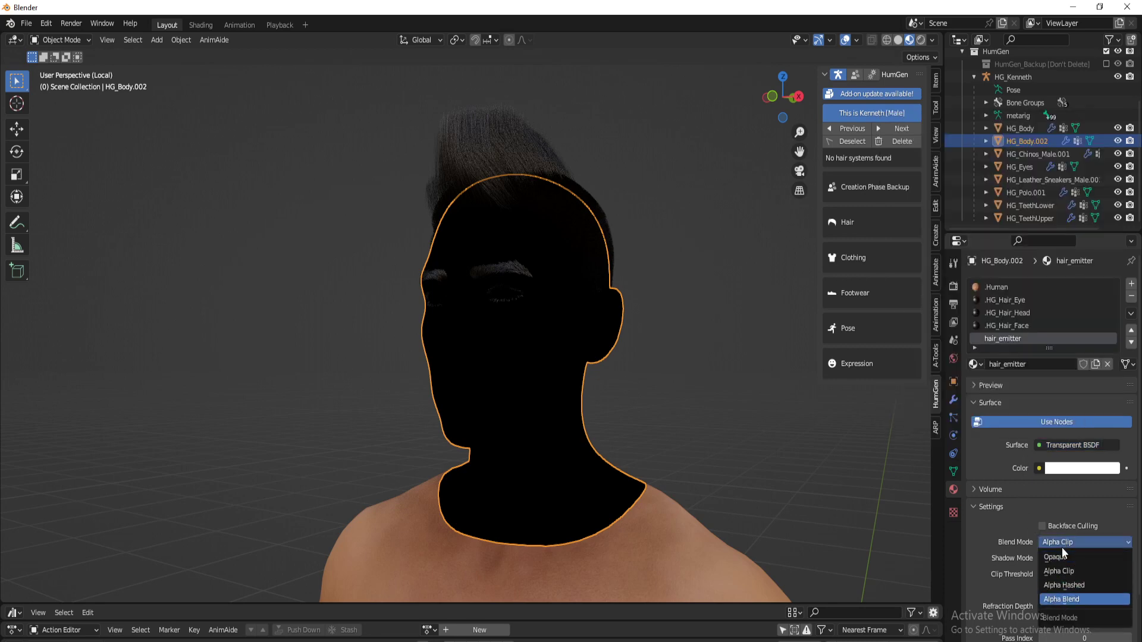
left_click(1062, 546)
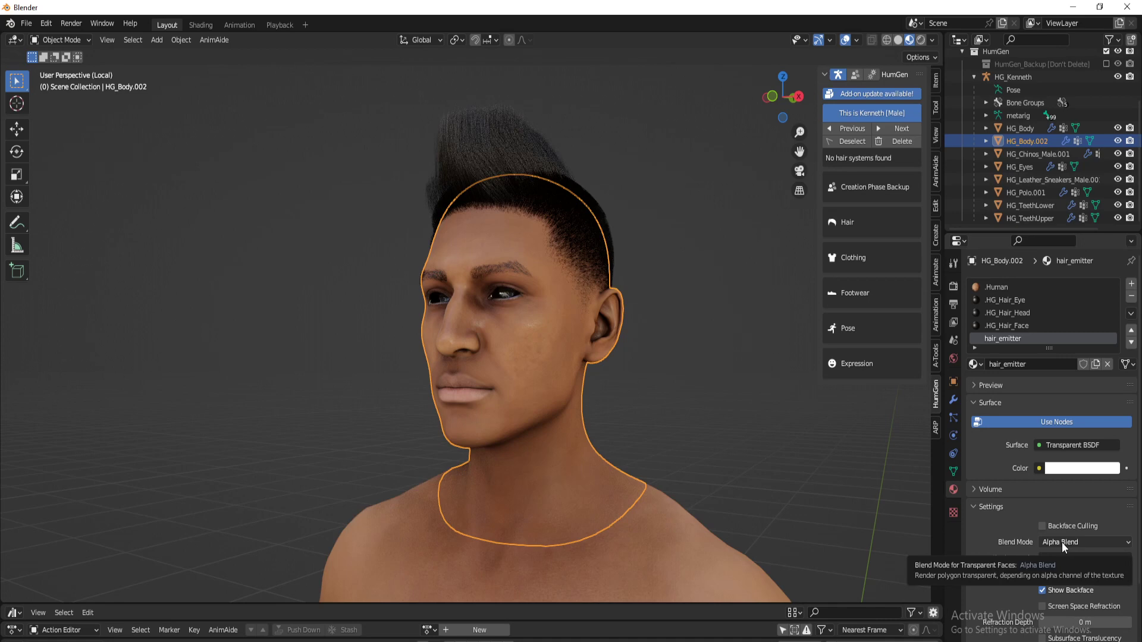
Step: Switch hair_emitter to Alpha Clip and try Clip Threshold values of 0 and 1
left_click(1046, 543)
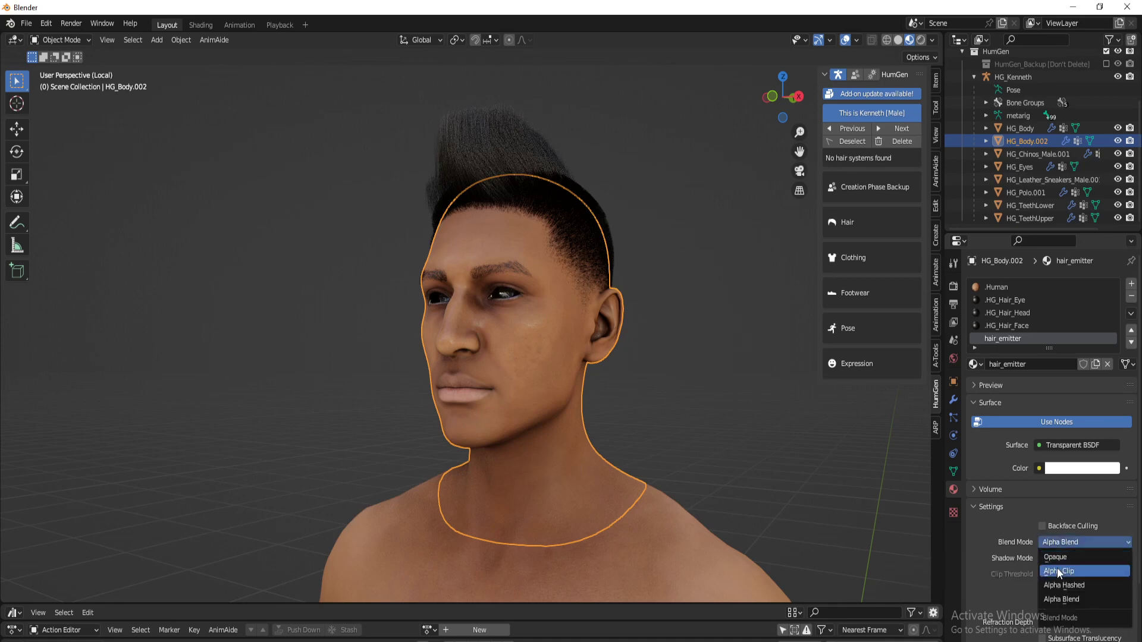
left_click(1058, 569)
left_click_drag(1070, 574, 1132, 575)
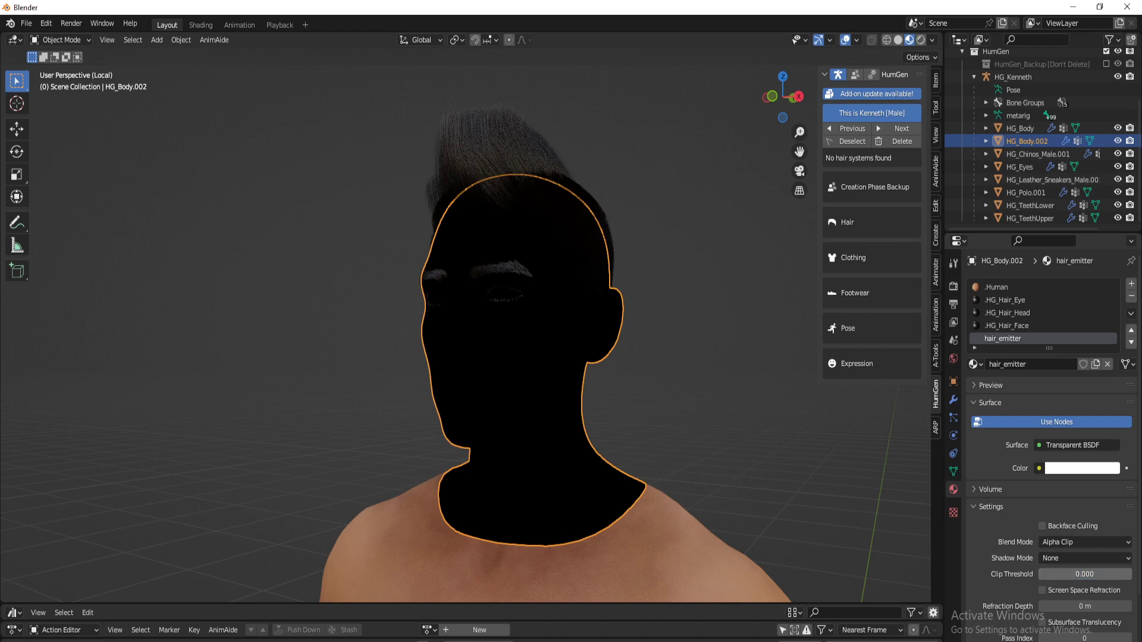
left_click_drag(1039, 574, 1093, 575)
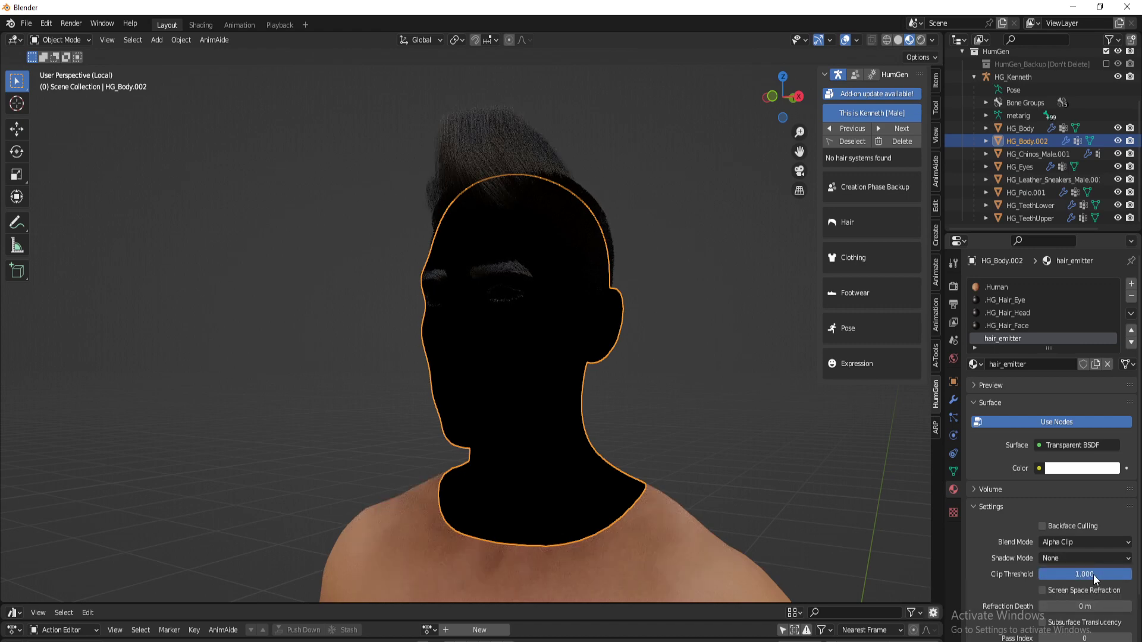
Step: Set the hair_emitter Blend Mode to Alpha Blend and deselect the head
scroll(1046, 535, "down", 3)
left_click(1064, 476)
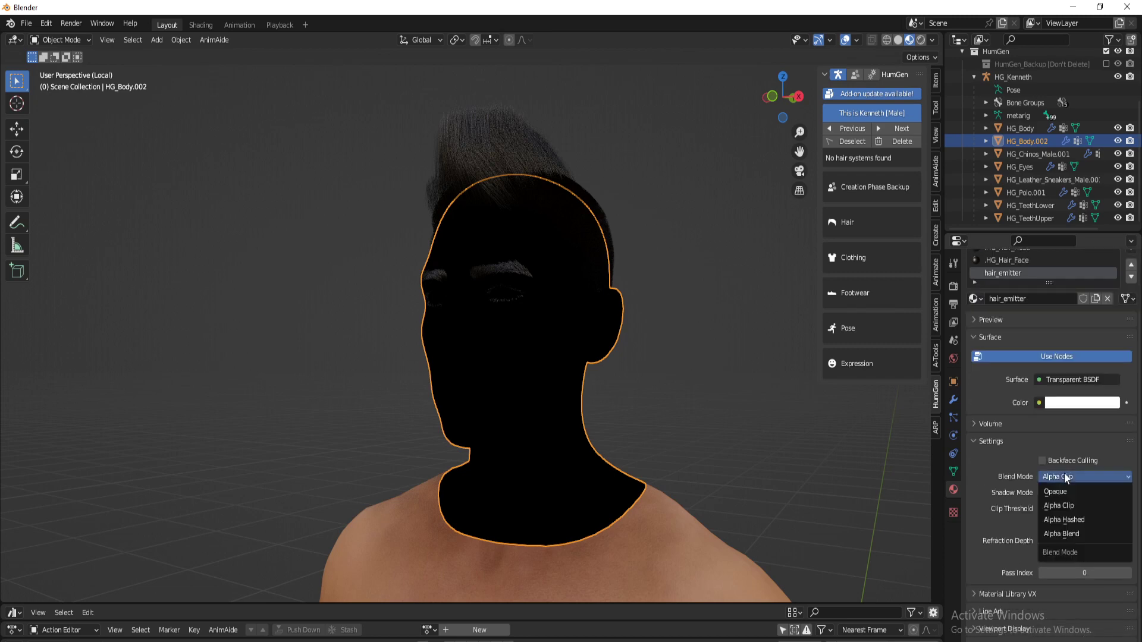
left_click(1060, 534)
left_click(694, 351)
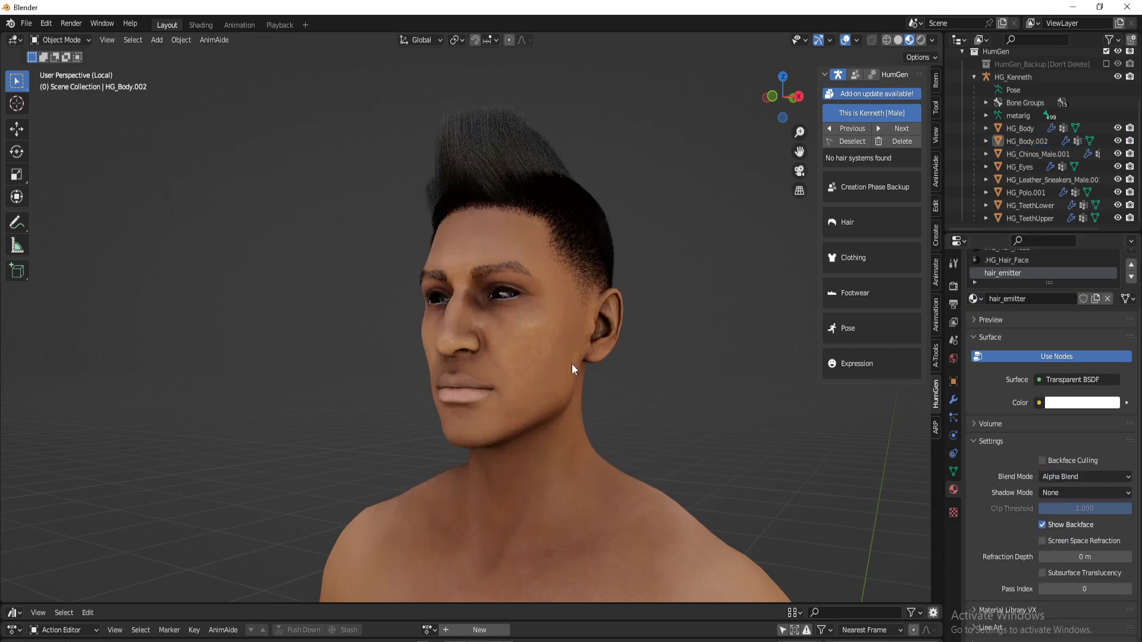
Step: Rename the separated head object HG_Body.002 as head_hair
middle_click_drag(572, 362, 635, 403)
left_click(555, 350)
key("F2")
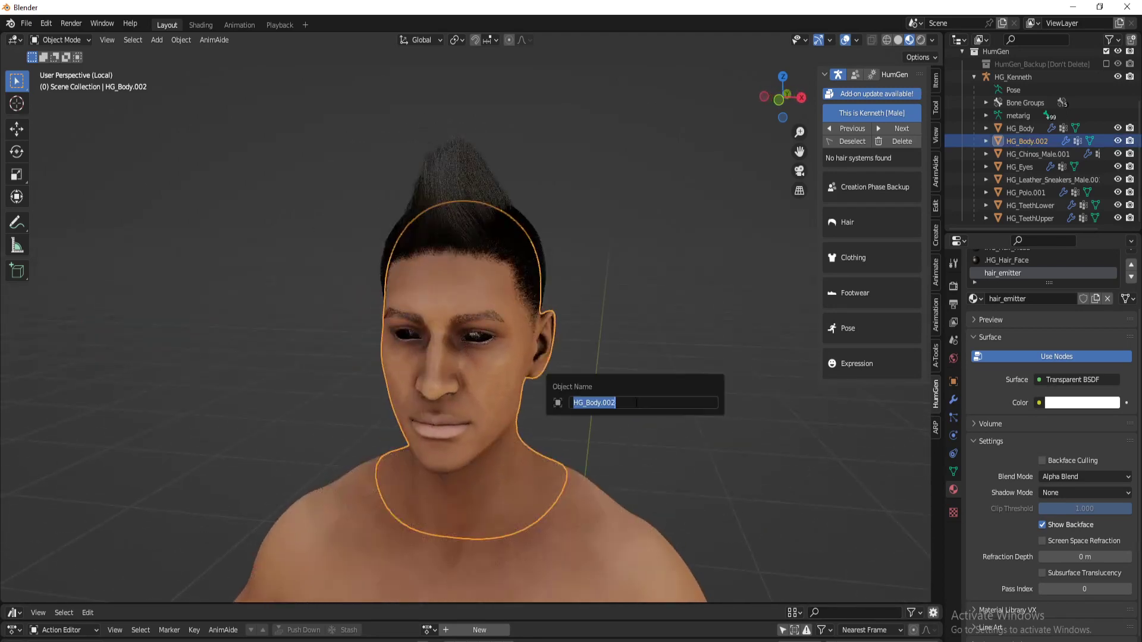
type("hair")
key("BackSpace")
key("BackSpace")
key("BackSpace")
key("BackSpace")
type("head_hair")
key("Return")
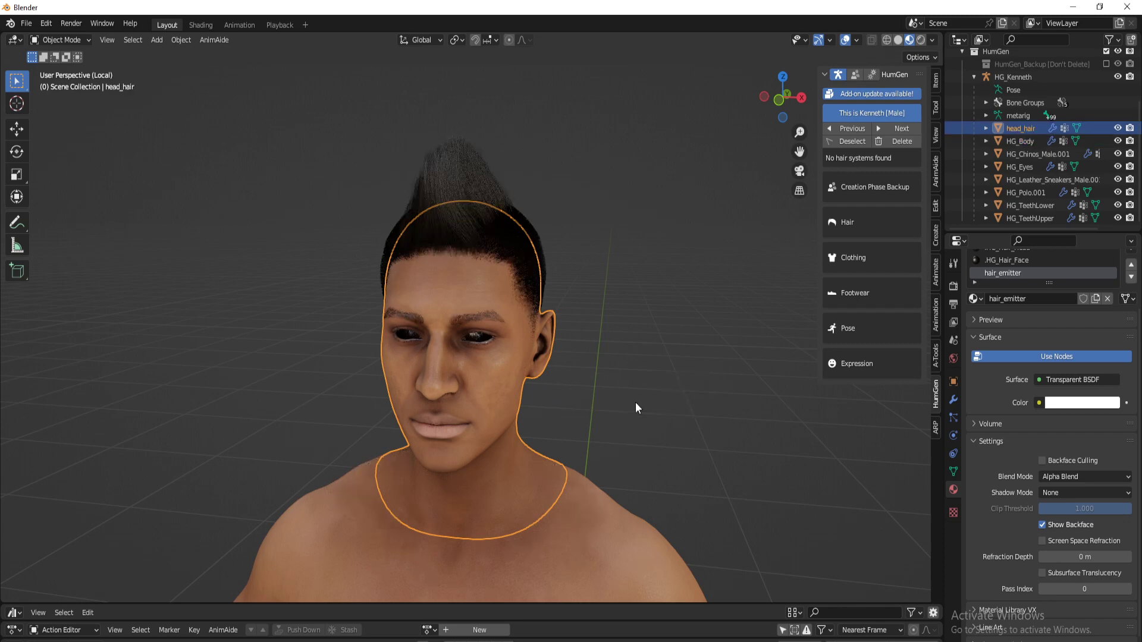
Step: Hide head_hair to check the body without hair, unhide it and select it again
key("h")
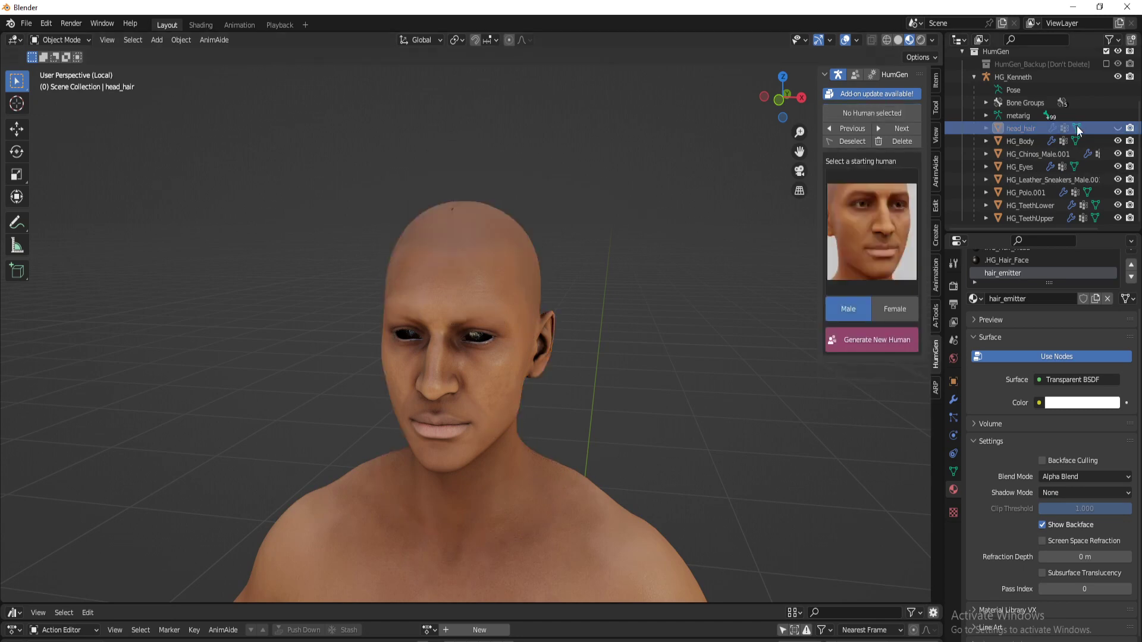
left_click(1118, 128)
left_click(481, 286)
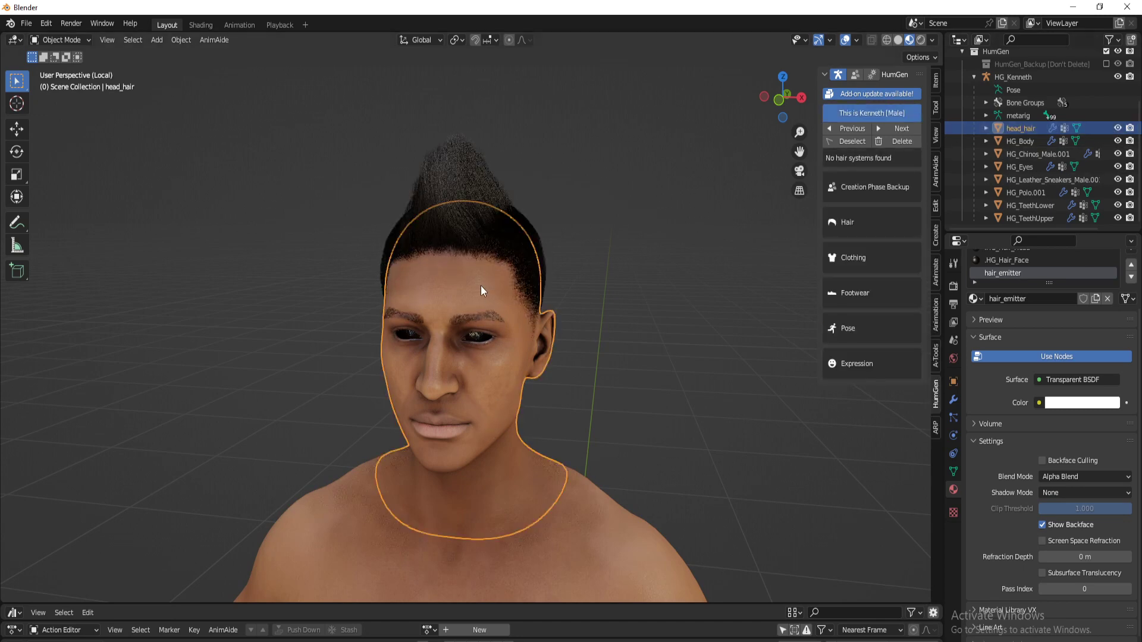
Step: Leave local view to show the whole clothed character and deselect head_hair
middle_click_drag(533, 408, 573, 376)
key("KP_Divide")
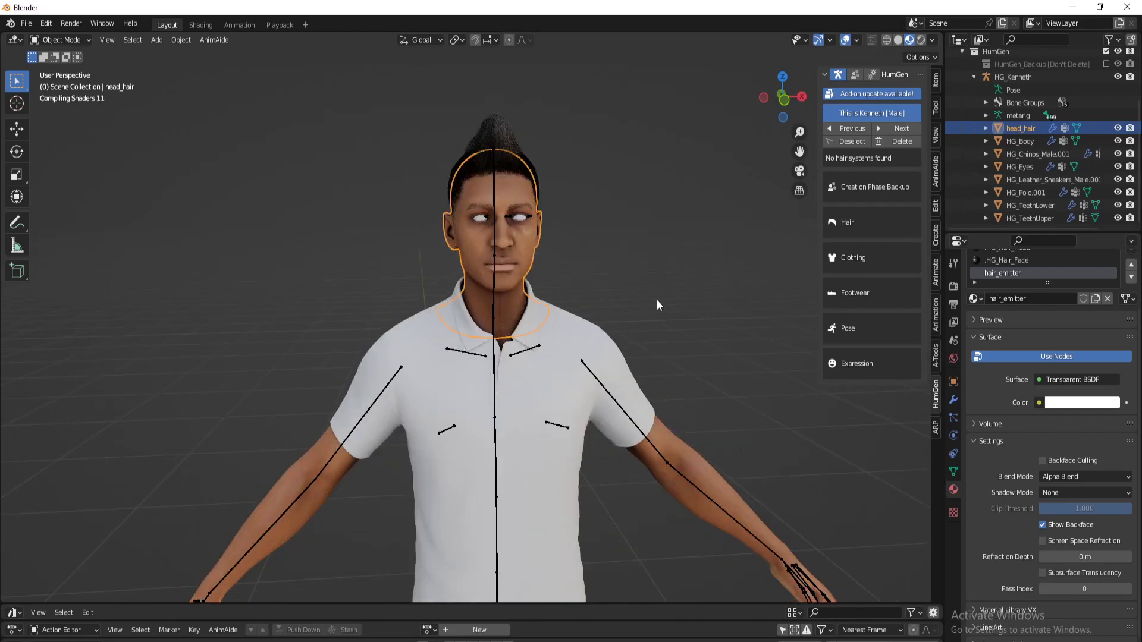
left_click(620, 292)
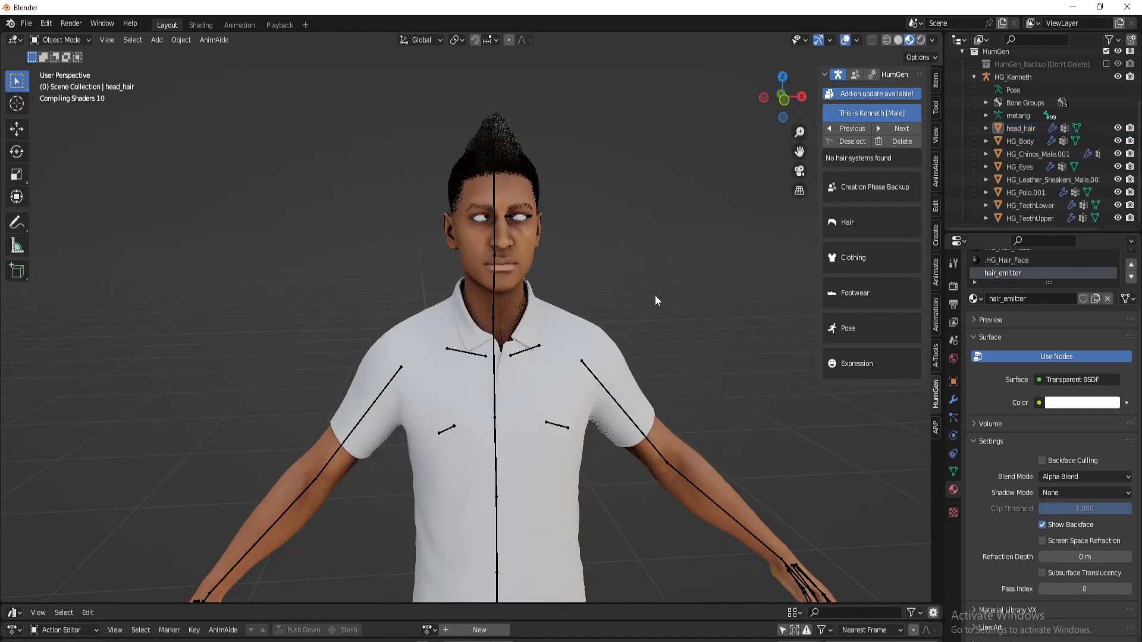
scroll(655, 295, "up", 1)
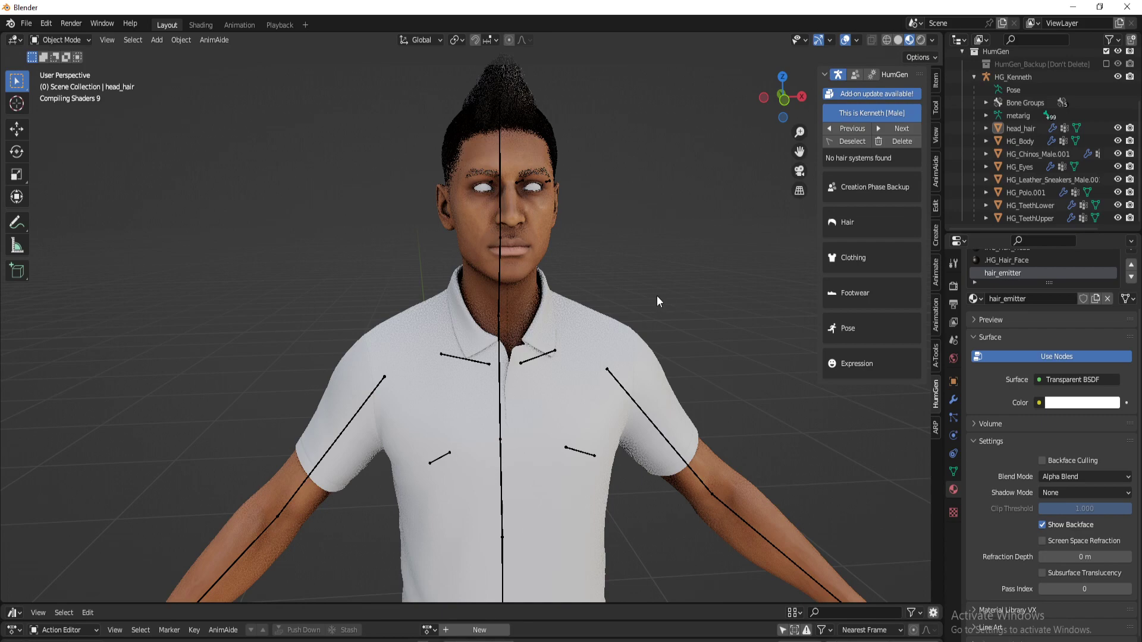
scroll(657, 301, "up", 1)
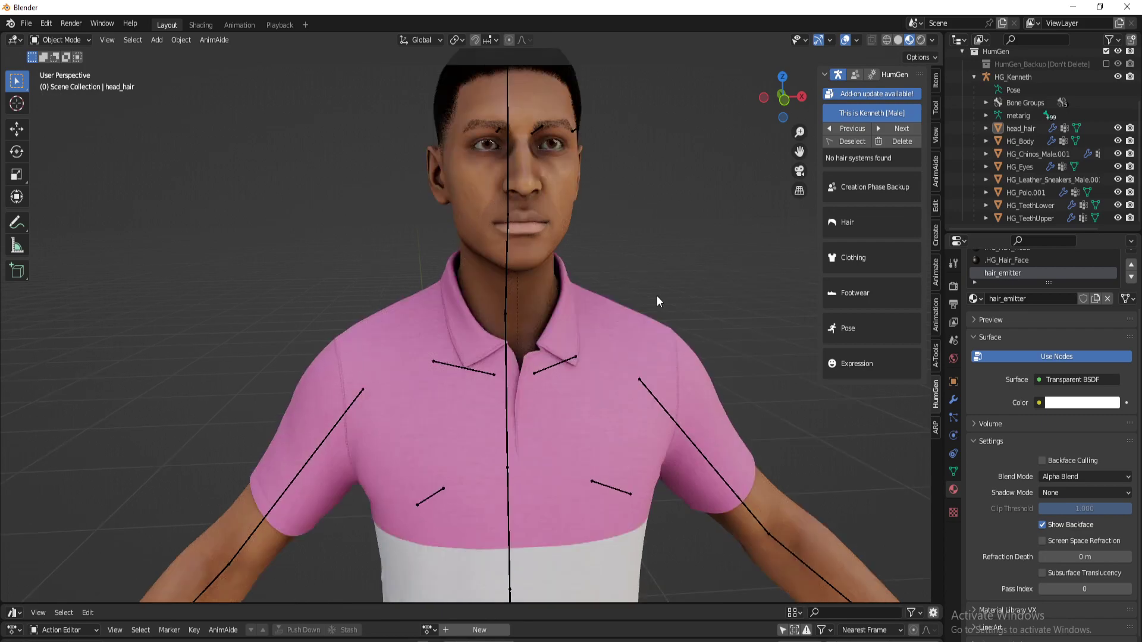
middle_click_drag(653, 312, 627, 373)
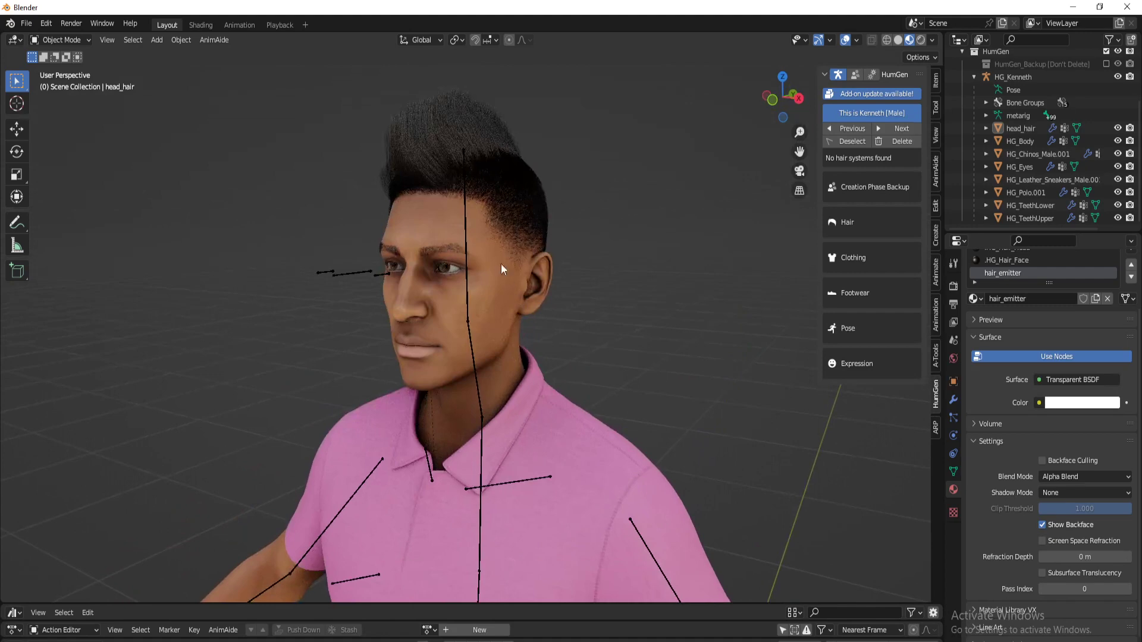
Step: Test the head and hair deformation by freely rotating the armature's head bone in pose mode
left_click(468, 306)
key("ctrl+Tab")
key("r")
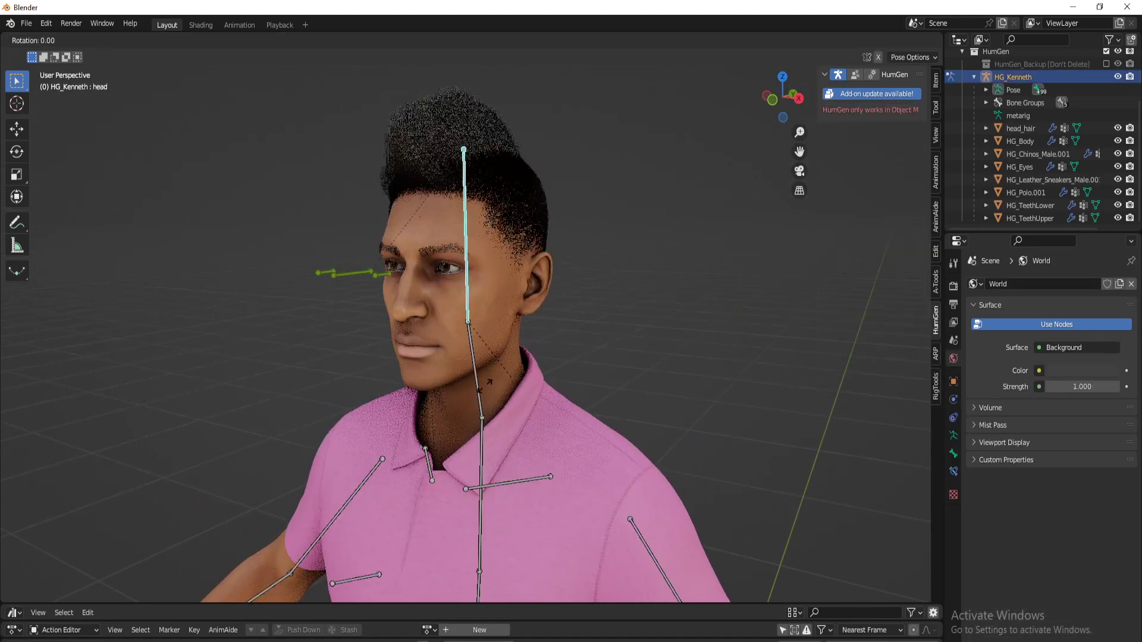
key("r")
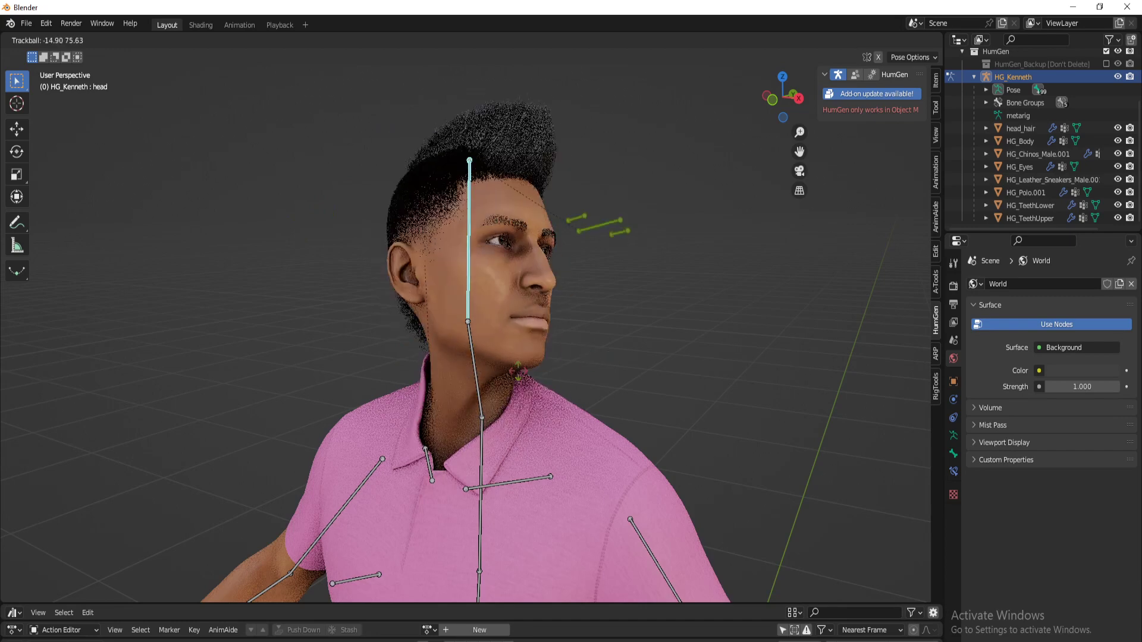
left_click(540, 366)
scroll(466, 370, "down", 3)
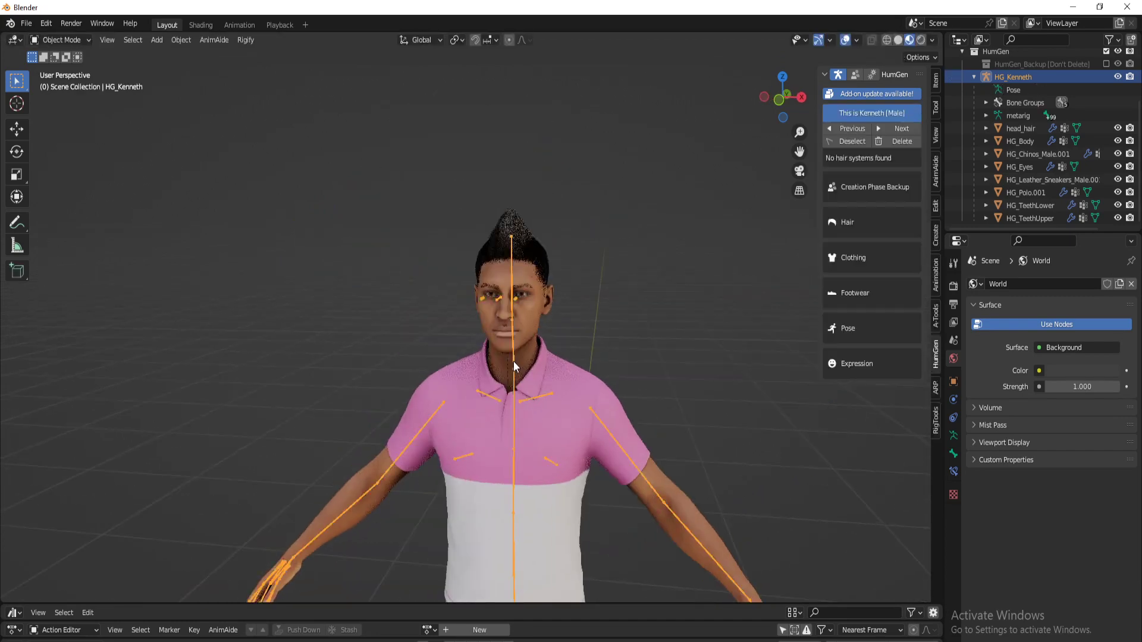
Step: Hide head_hair and select the armature together with all of the character's remaining body and clothing meshes
scroll(572, 300, "up", 3)
left_click(594, 305)
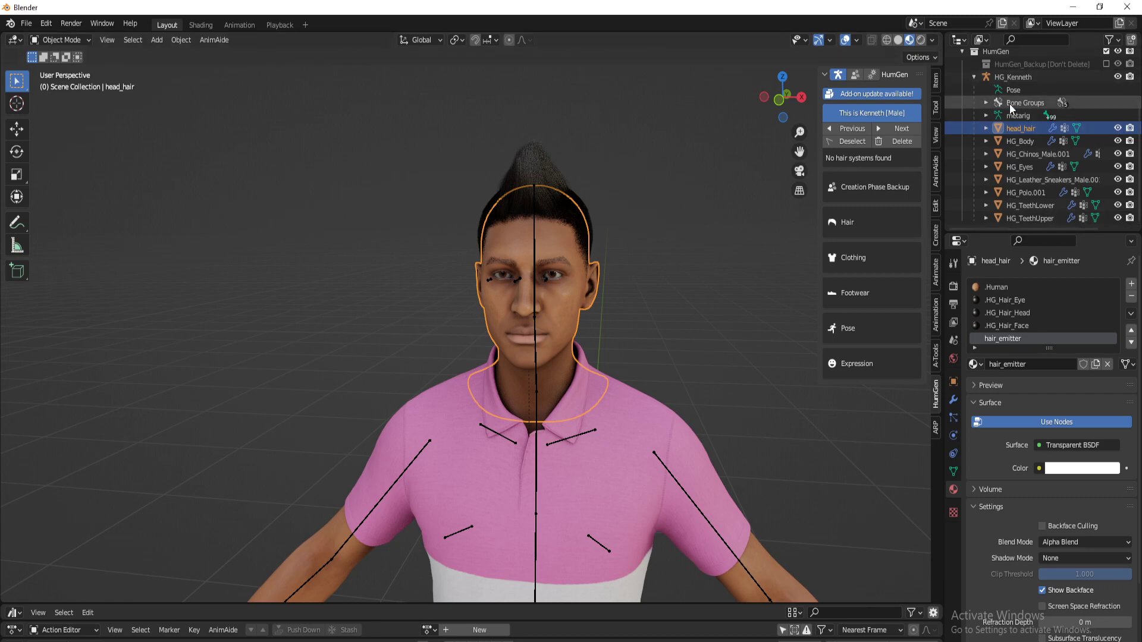
left_click(680, 485)
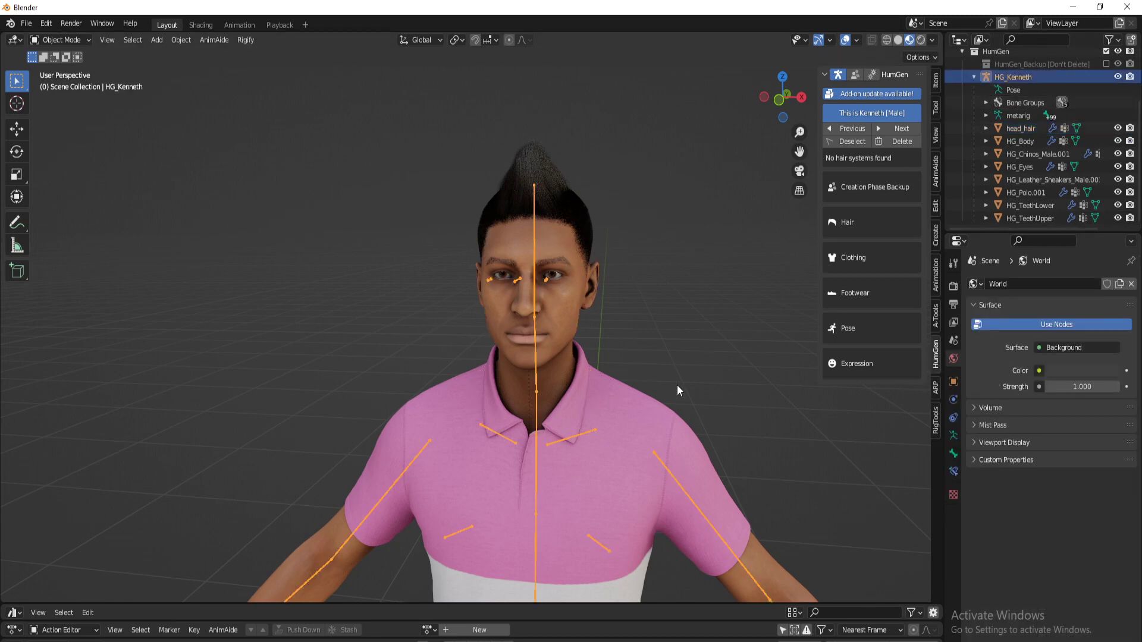
left_click(1117, 128)
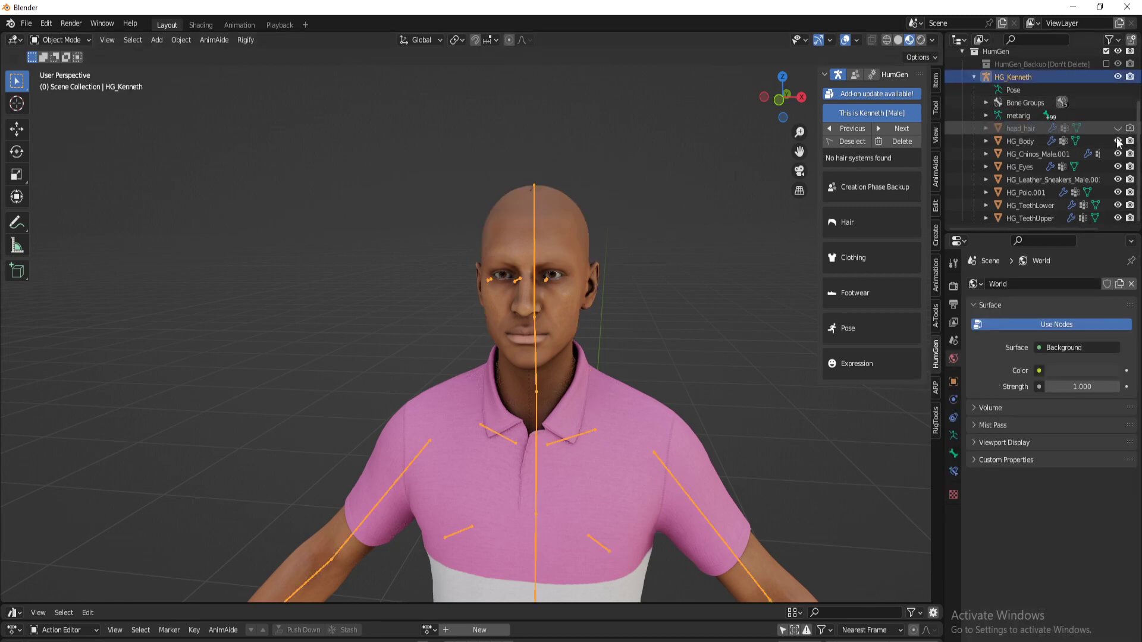
left_click(553, 286)
scroll(615, 392, "down", 4)
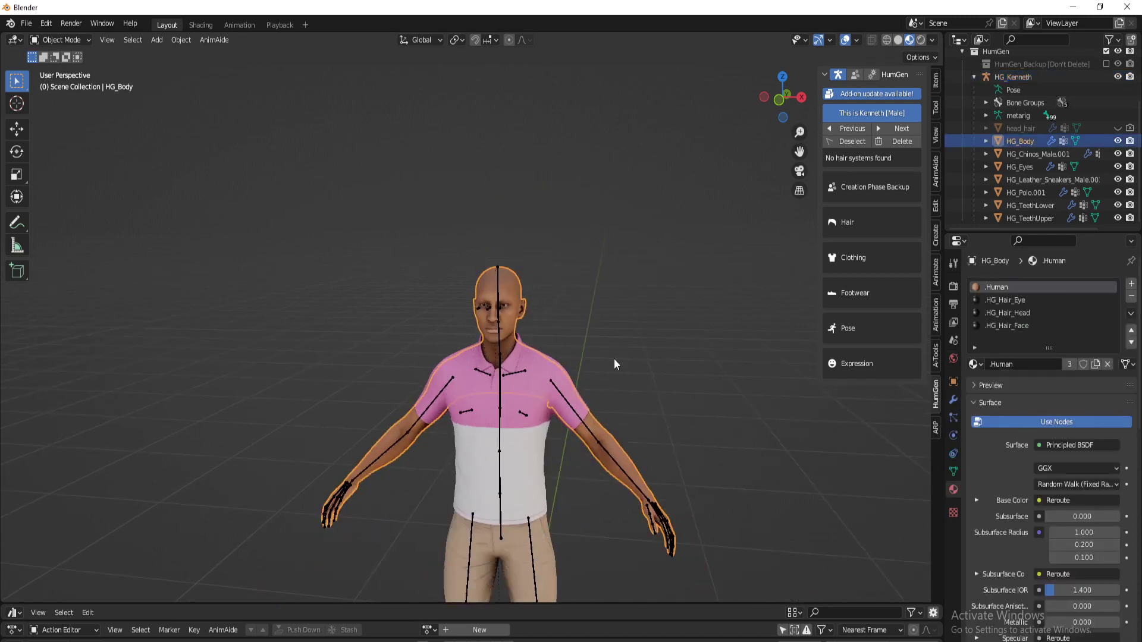
key("a")
middle_click_drag(619, 359, 607, 341, "shift")
left_click(470, 194)
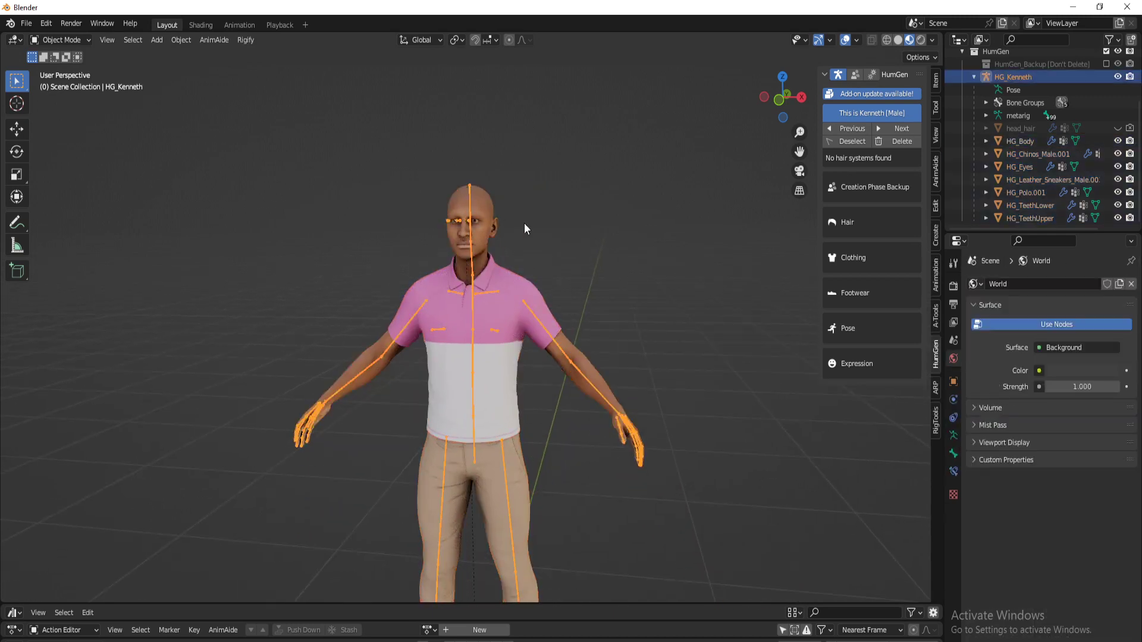
key("a")
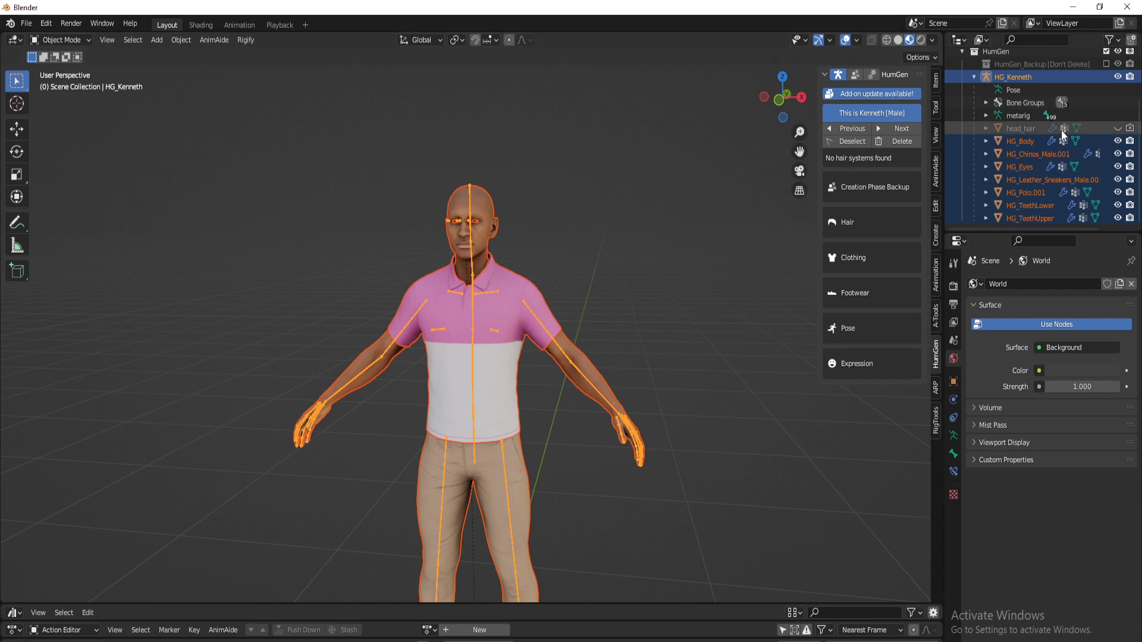
Step: Unhide head_hair, select only that object and start an Alembic (.abc) export
left_click(1117, 128)
left_click(1025, 128)
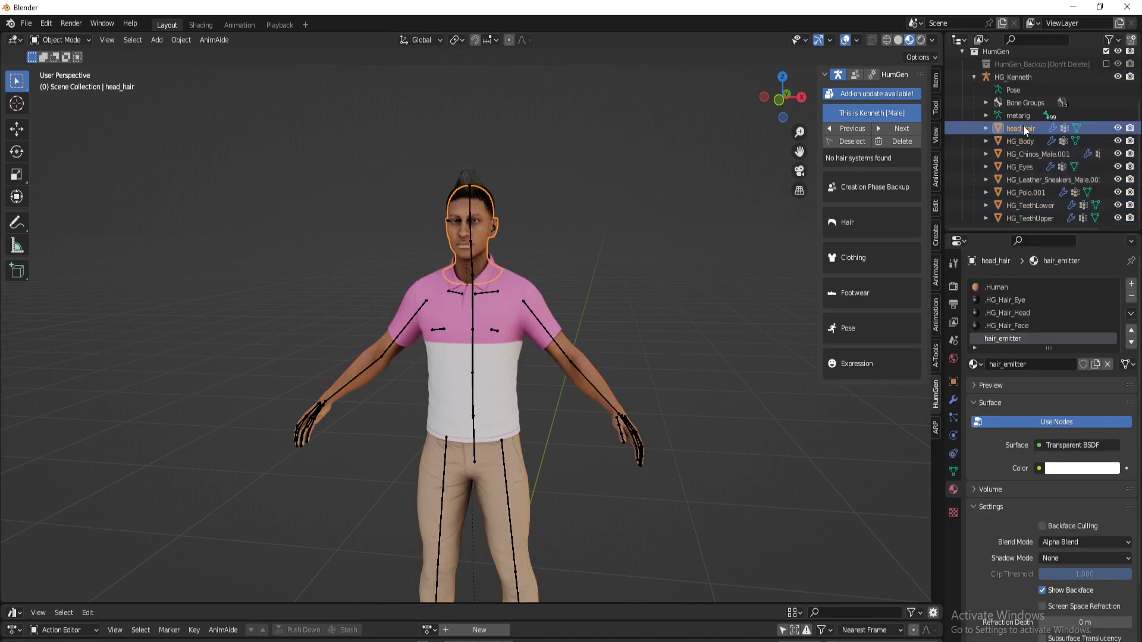
left_click(26, 23)
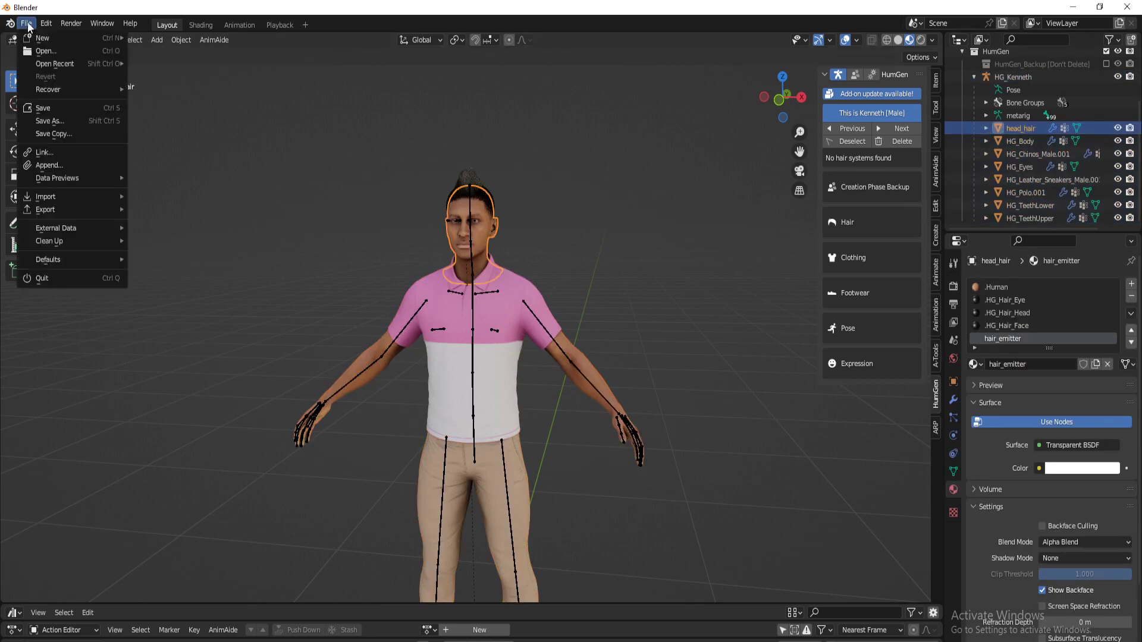
mouse_move(68, 204)
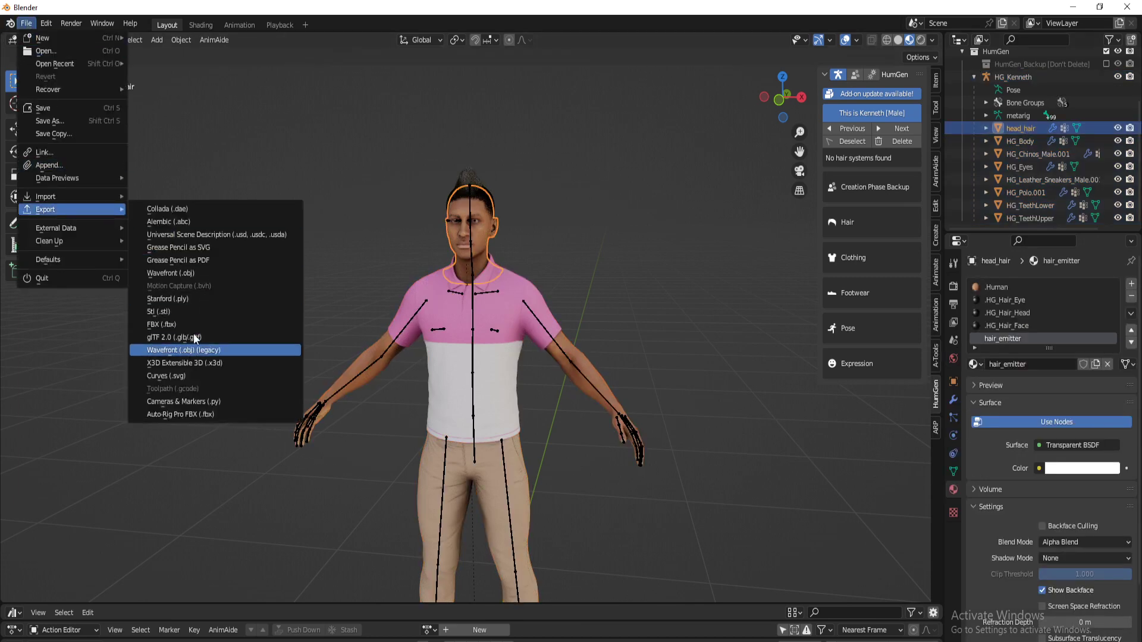
left_click(202, 222)
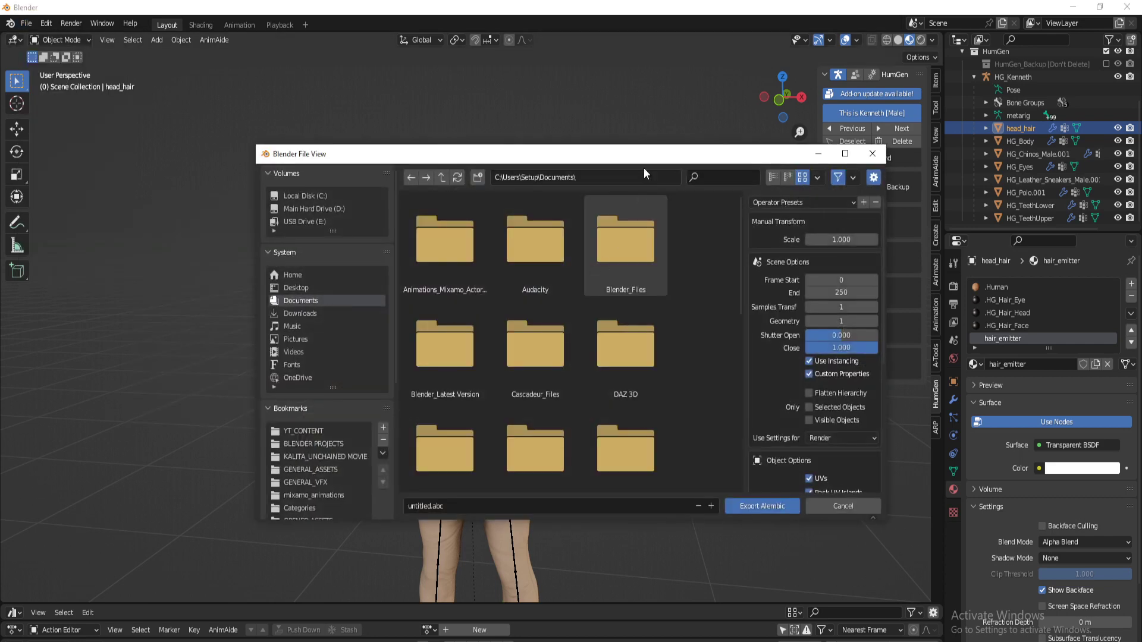
left_click_drag(644, 158, 582, 109)
Step: Set the Alembic export Scale to 100 and the End frame to 0
left_click(775, 191)
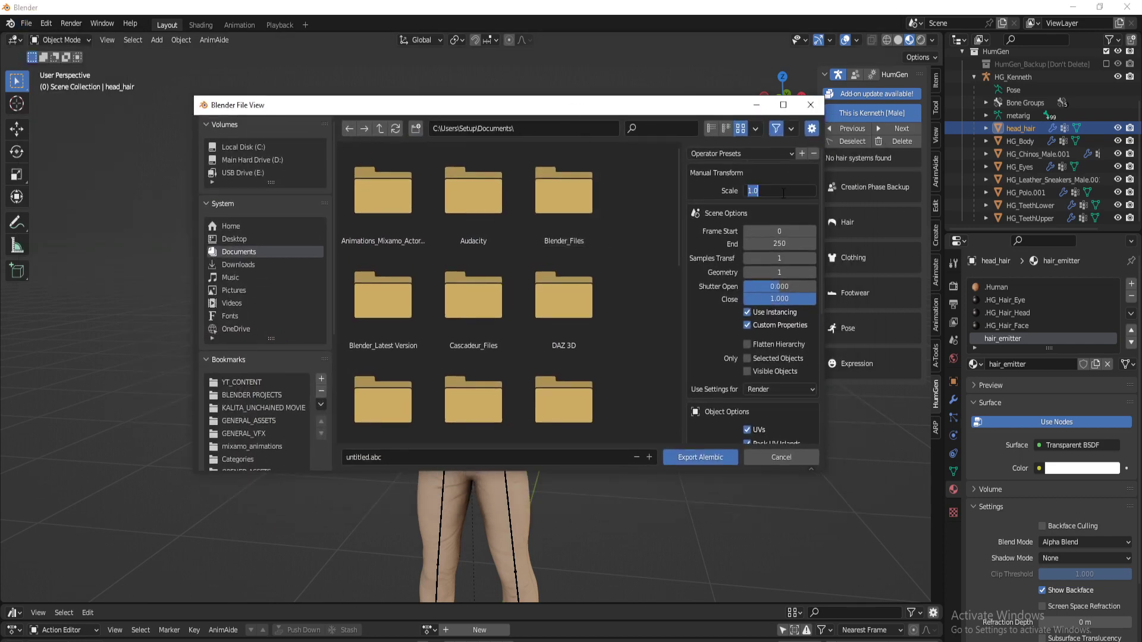
type("100")
key("Return")
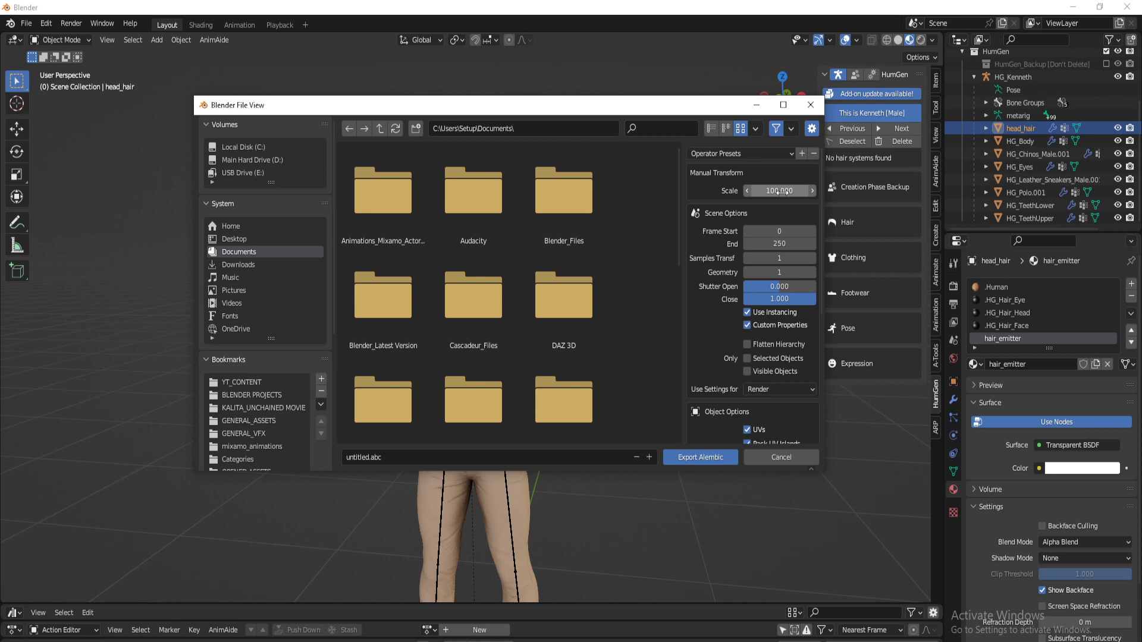
left_click(779, 243)
type("0")
key("Return")
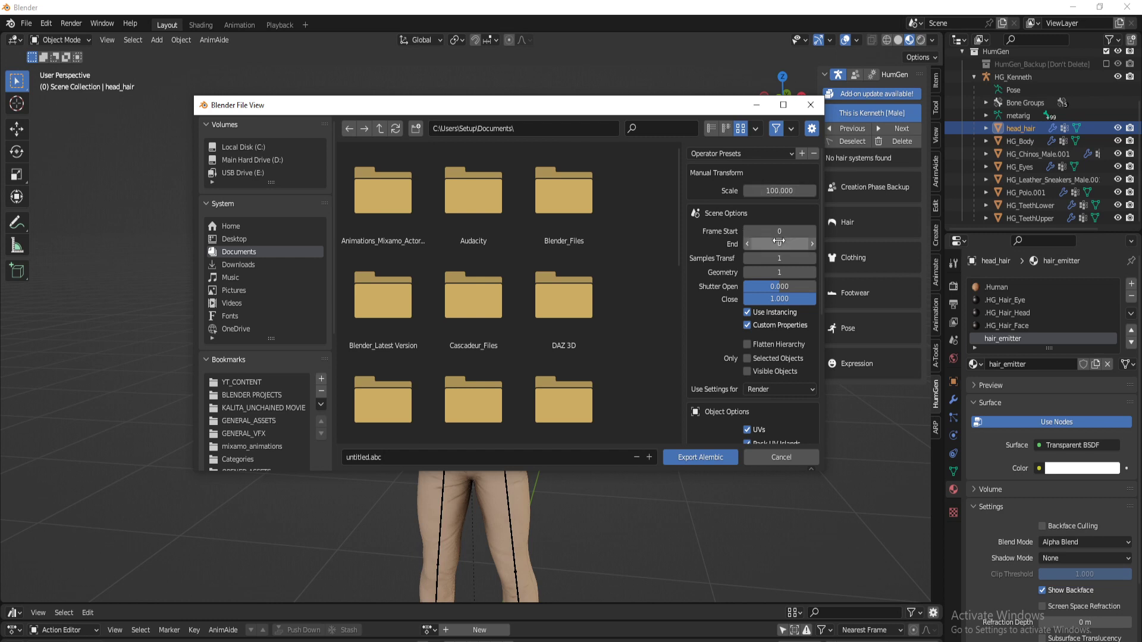
Step: Limit the export to selected objects and review the object options and the hair and particle export settings
left_click(747, 358)
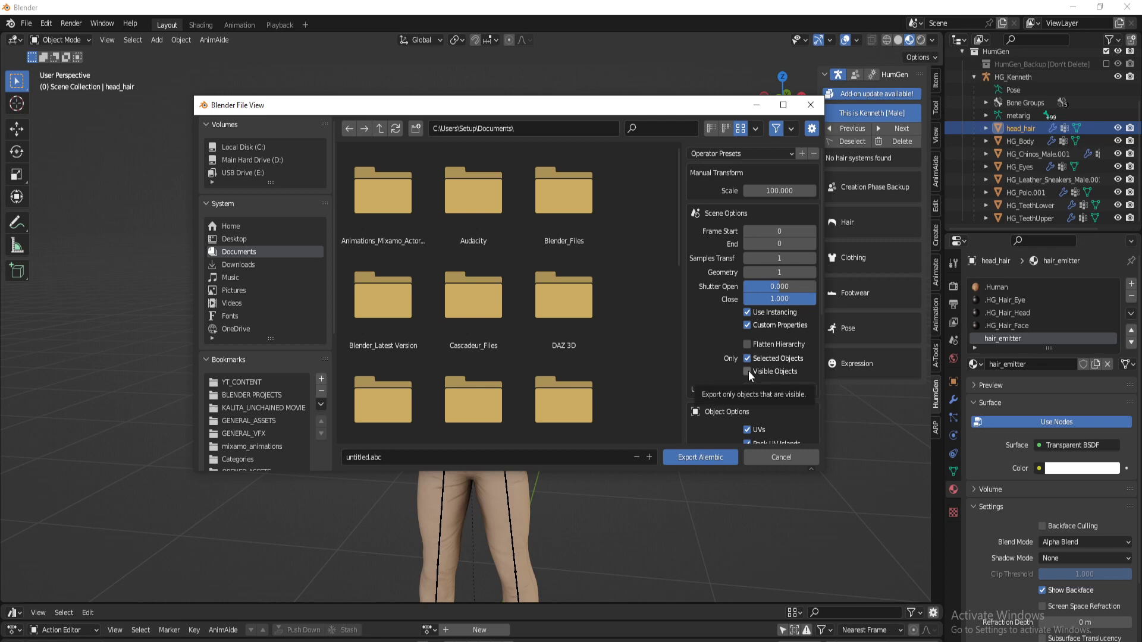
scroll(727, 358, "down", 5)
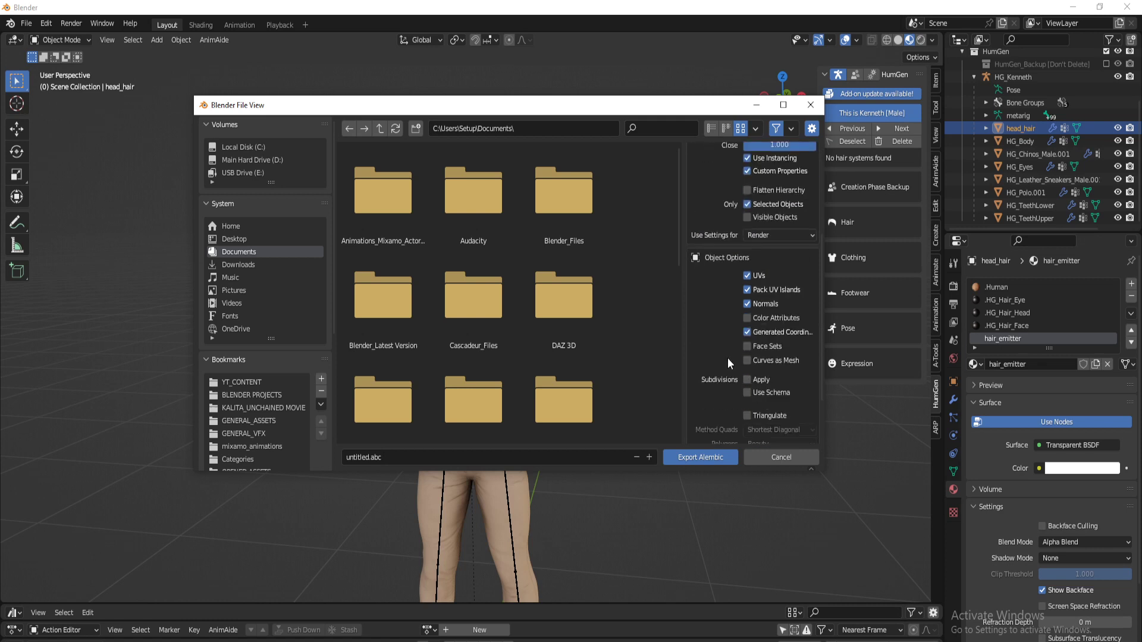
scroll(727, 357, "down", 2)
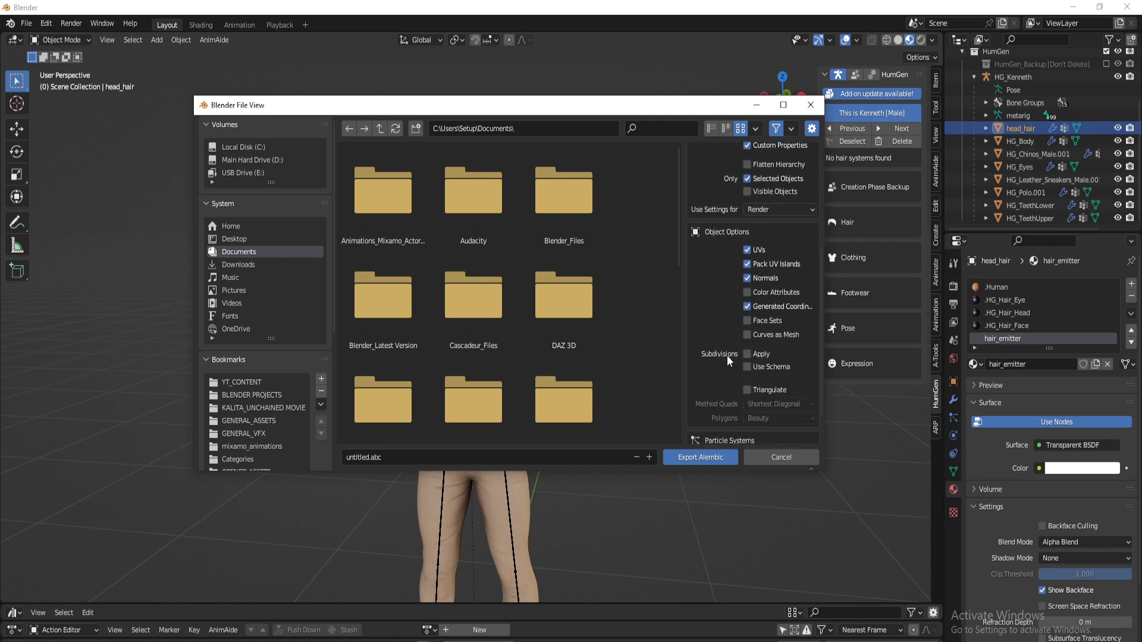
scroll(727, 355, "down", 2)
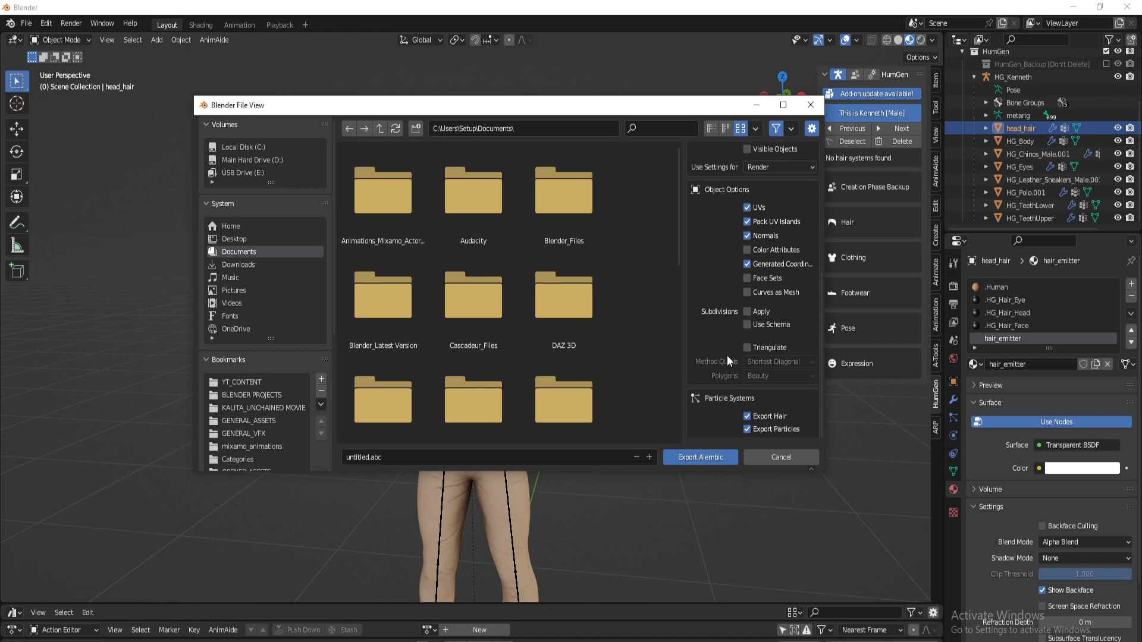
scroll(737, 330, "up", 6)
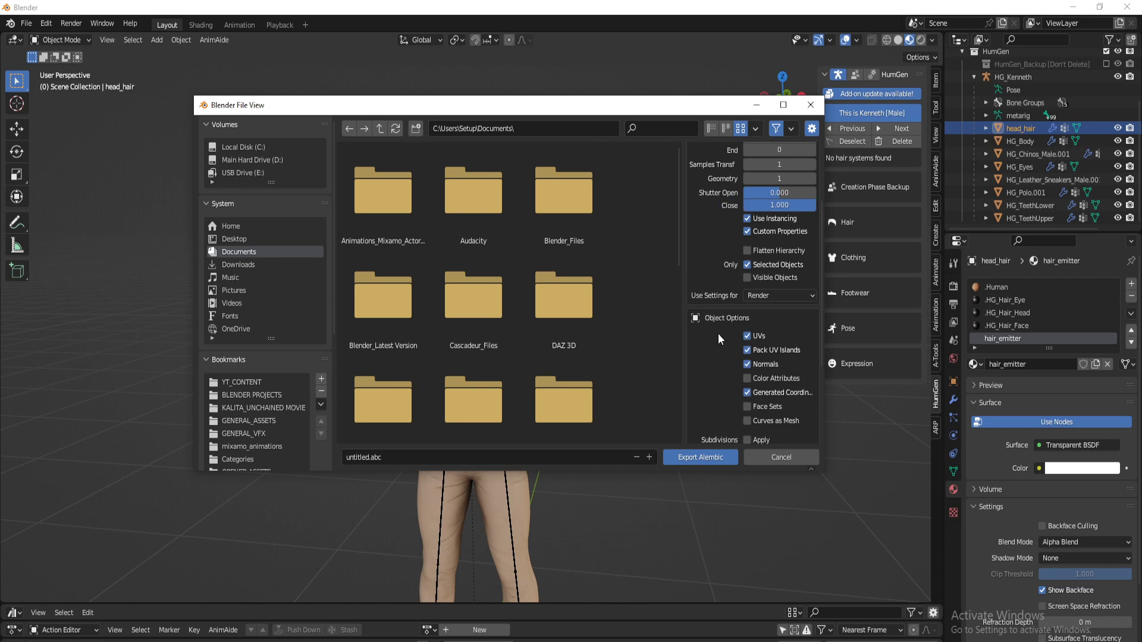
scroll(718, 333, "up", 4)
scroll(719, 333, "down", 10)
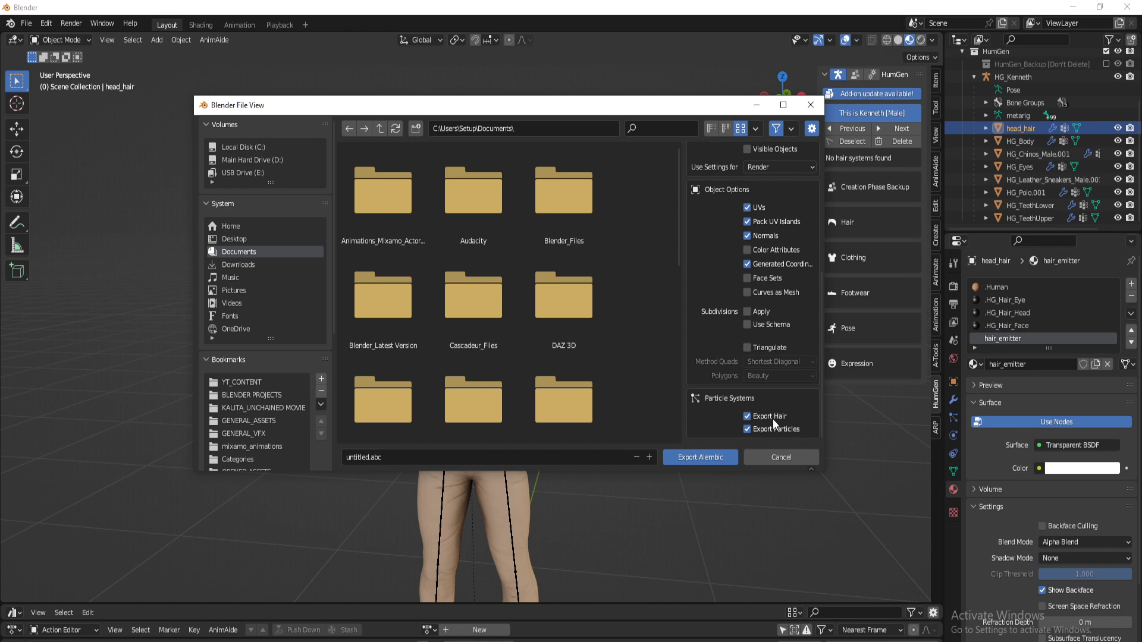
Step: Choose the charModels folder inside HUMAN GENERATOR_TUTS, within the YouTube videos folder of YT_CONTENT, as the export location
left_click(245, 383)
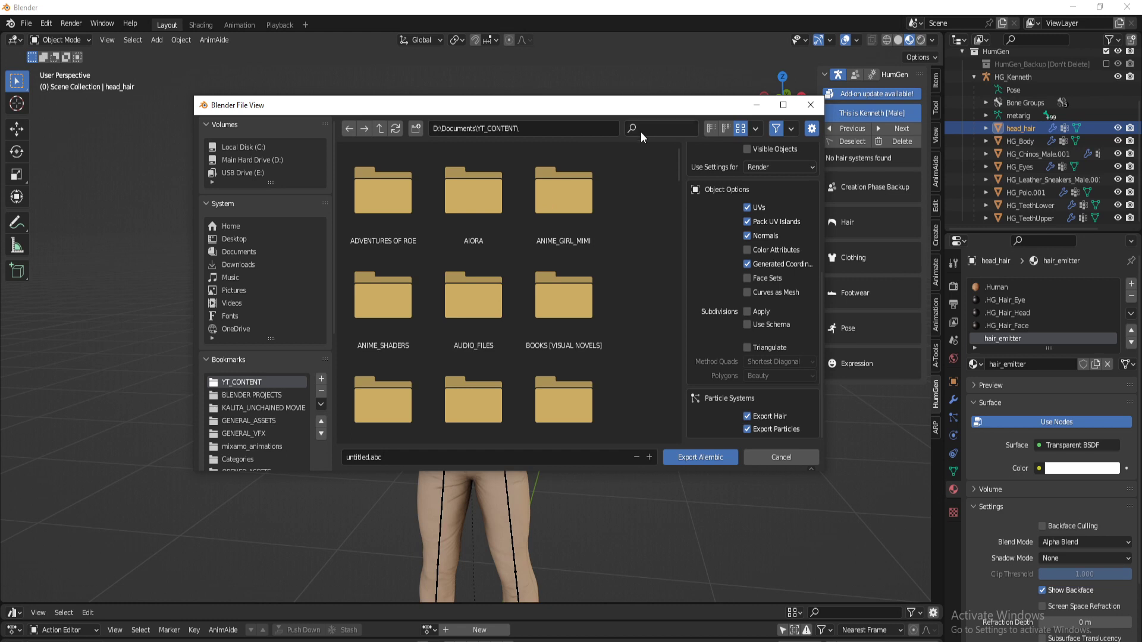
left_click(648, 129)
type("yout")
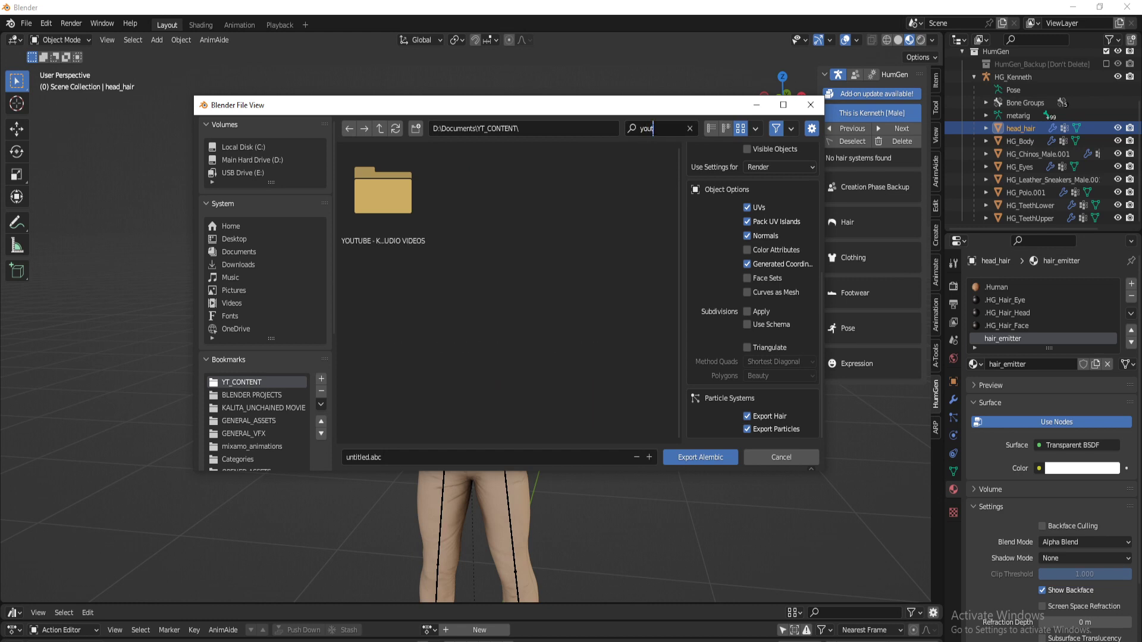
double_click(389, 195)
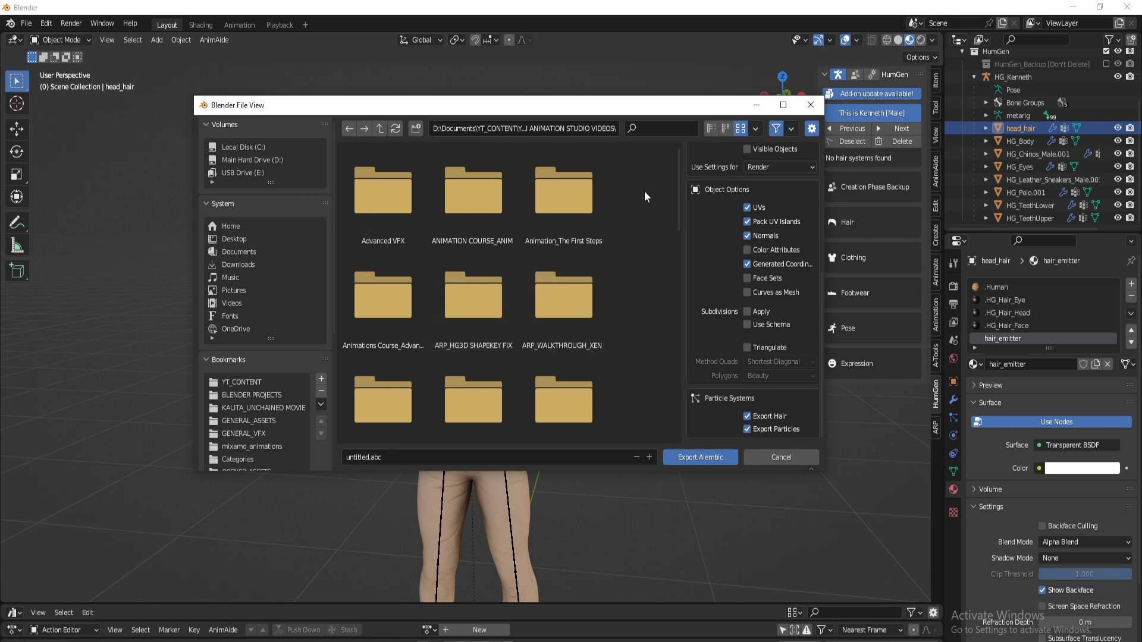
left_click(711, 129)
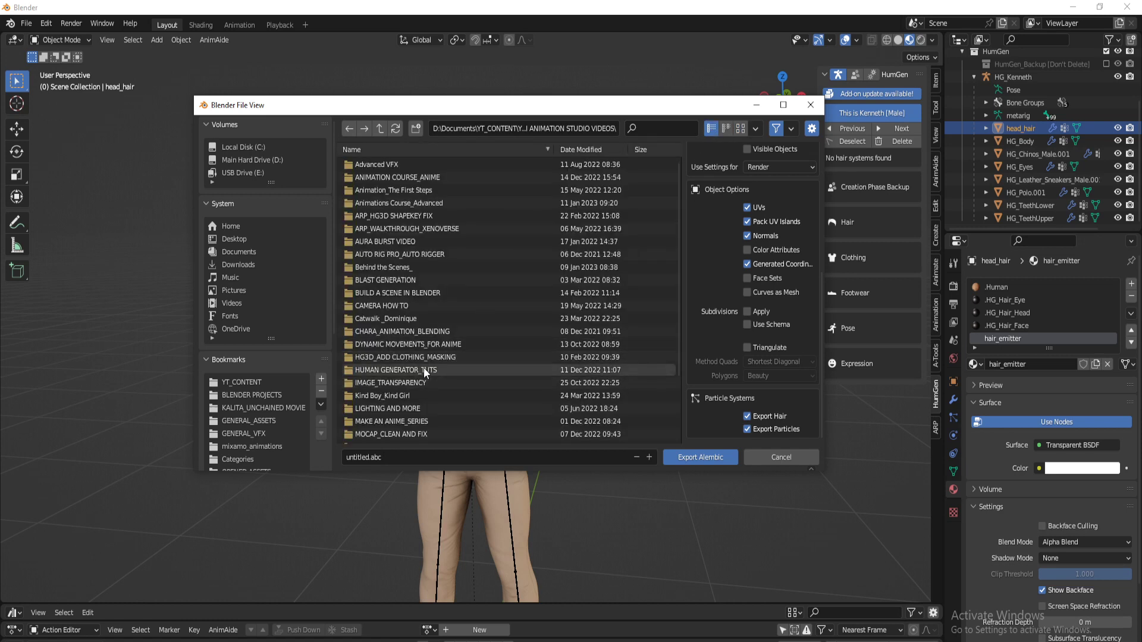
double_click(415, 369)
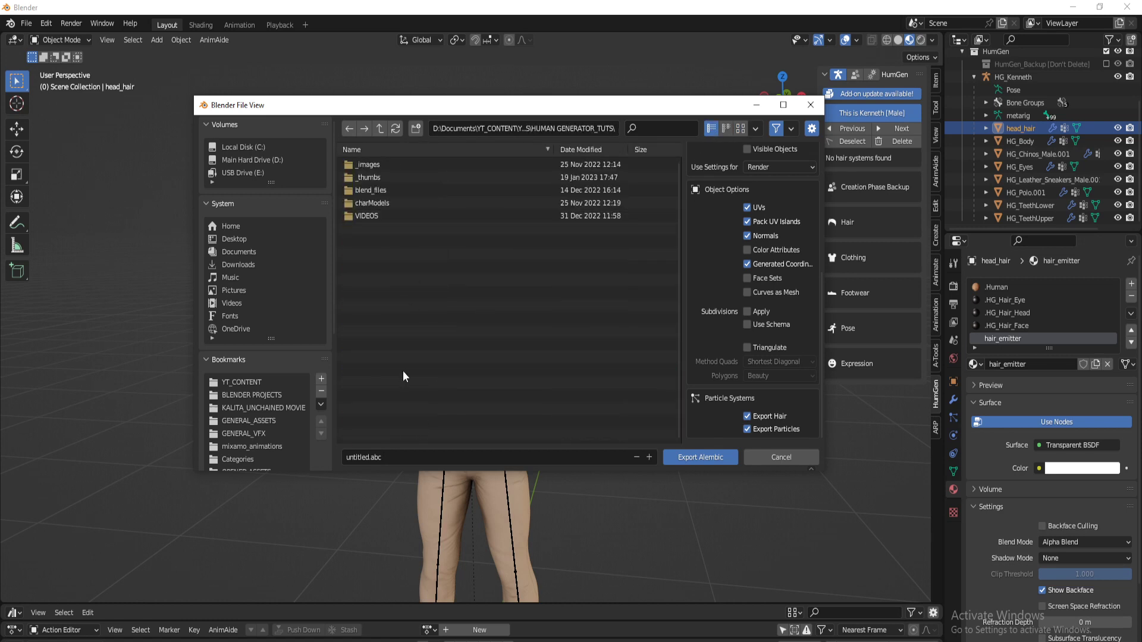
double_click(383, 203)
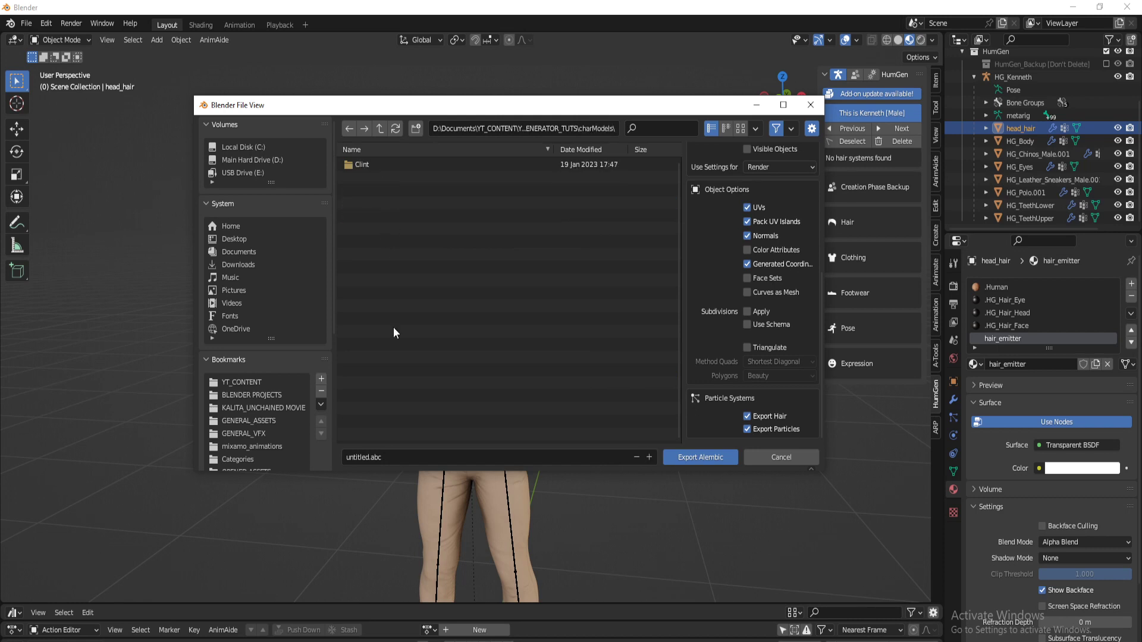
Step: Name the file Model_Hair_1 and export head_hair as Alembic
left_click(402, 462)
type("Model_Hair_1")
key("Return")
left_click(697, 458)
Step: Hide head_hair and add a new collection directly under the Scene Collection, making it active
middle_click_drag(645, 355, 684, 294)
key("h")
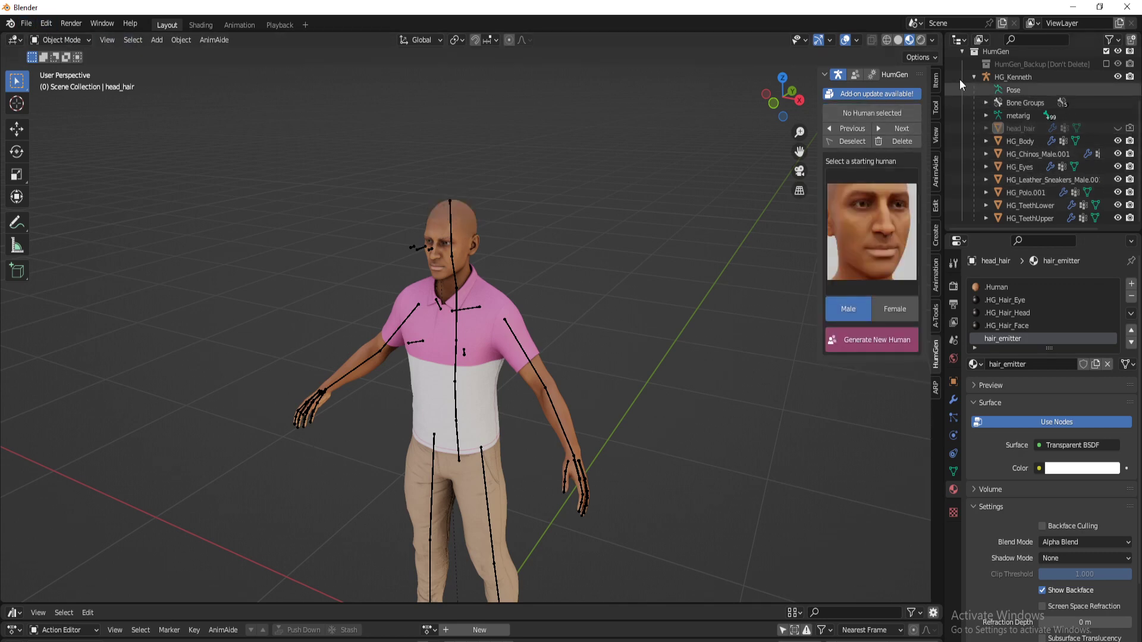
left_click(962, 55)
right_click(998, 56)
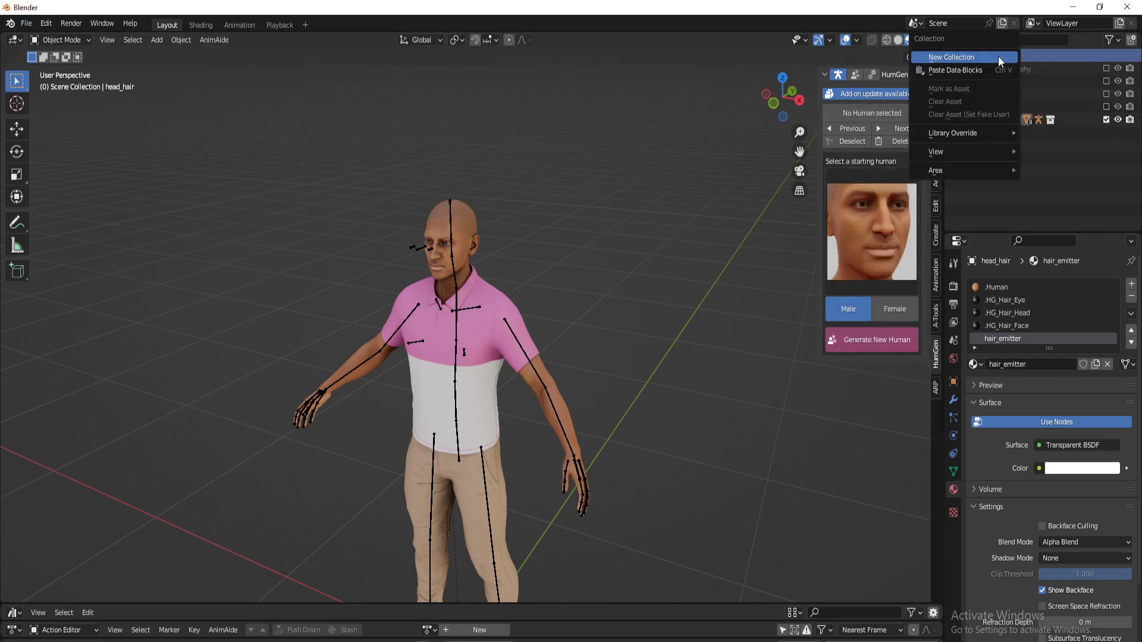
left_click(997, 56)
left_click(1011, 135)
Step: Try another Alembic export onto the existing Model_Hair_1.abc file in the charModels folder
left_click(26, 23)
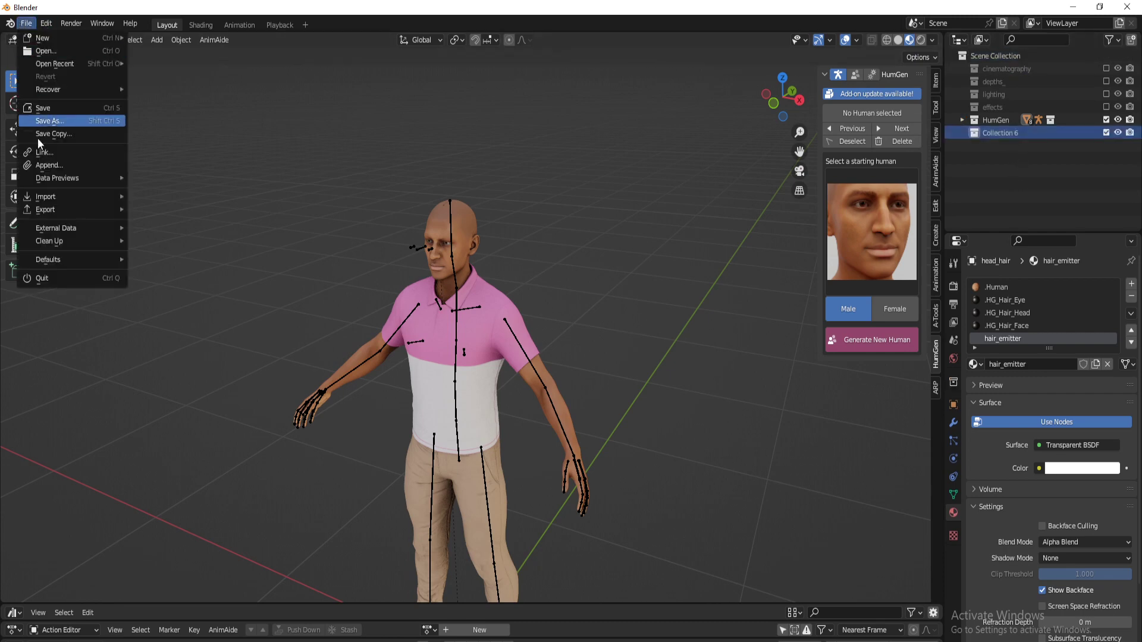
mouse_move(48, 204)
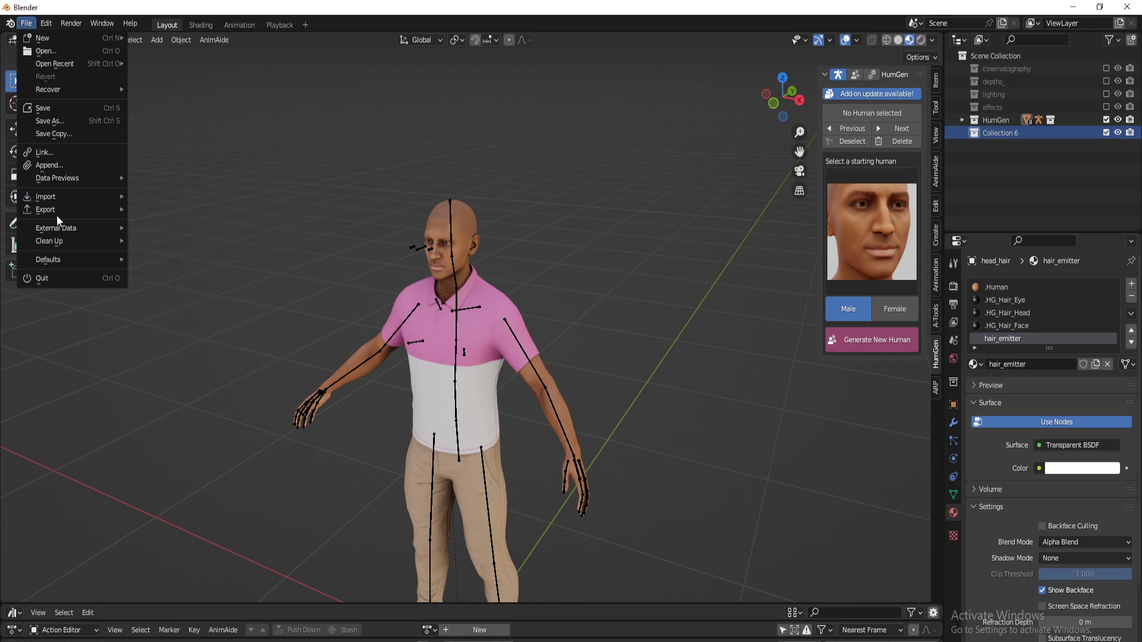
mouse_move(81, 212)
left_click(200, 222)
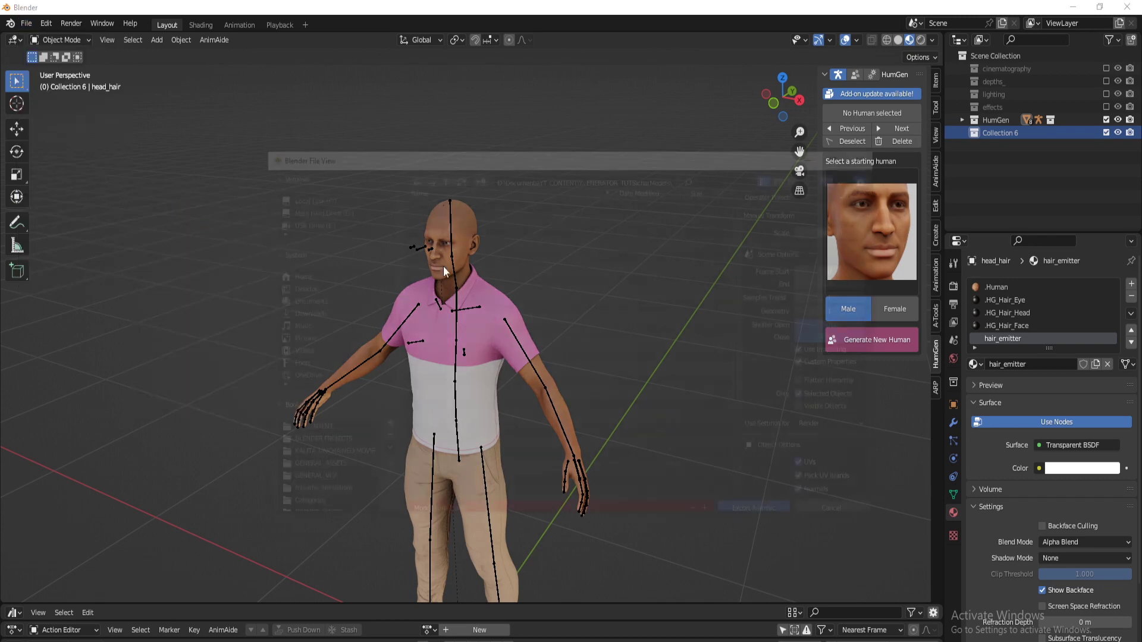
left_click(440, 226)
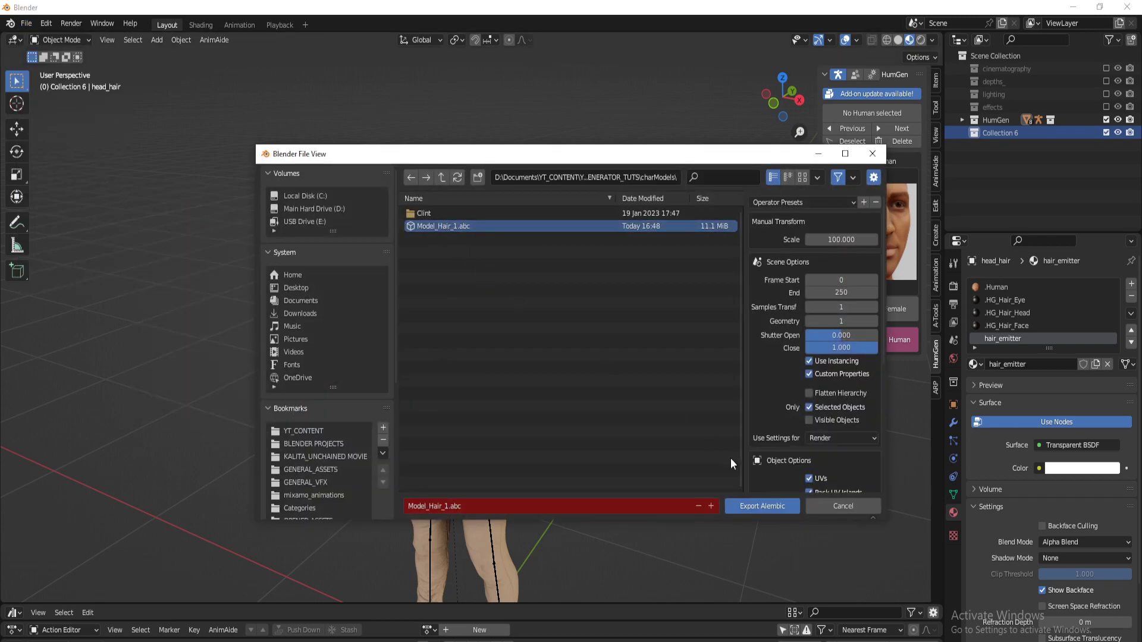
left_click(773, 501)
Step: Import Model_Hair_1.abc as Alembic from the recent charModels folder, keeping the default import settings
left_click(27, 24)
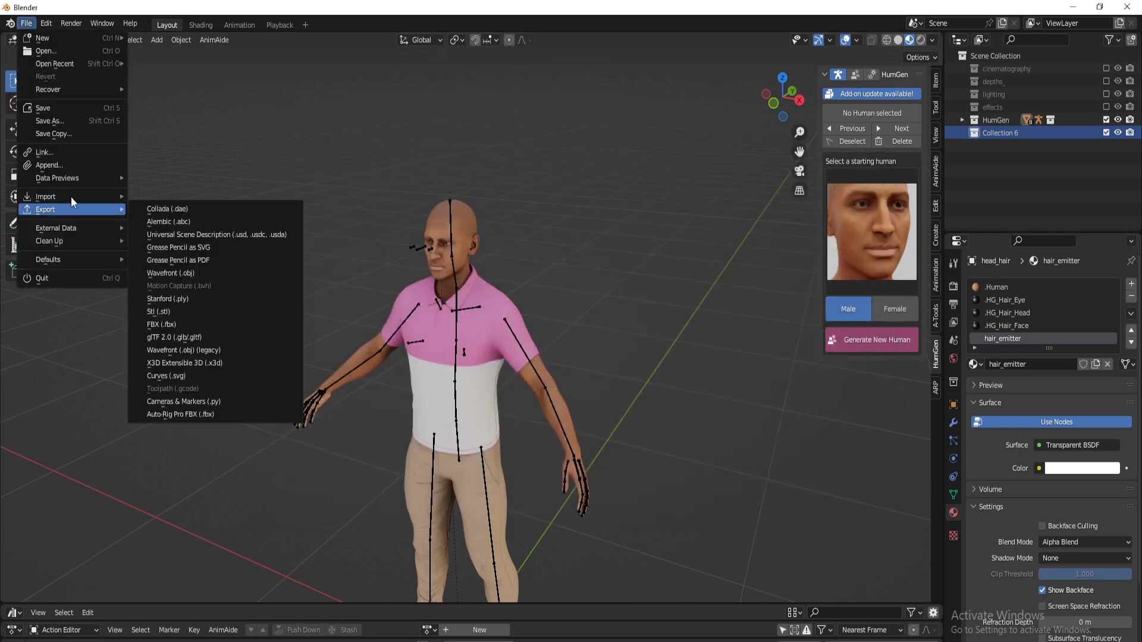
mouse_move(60, 200)
left_click(171, 209)
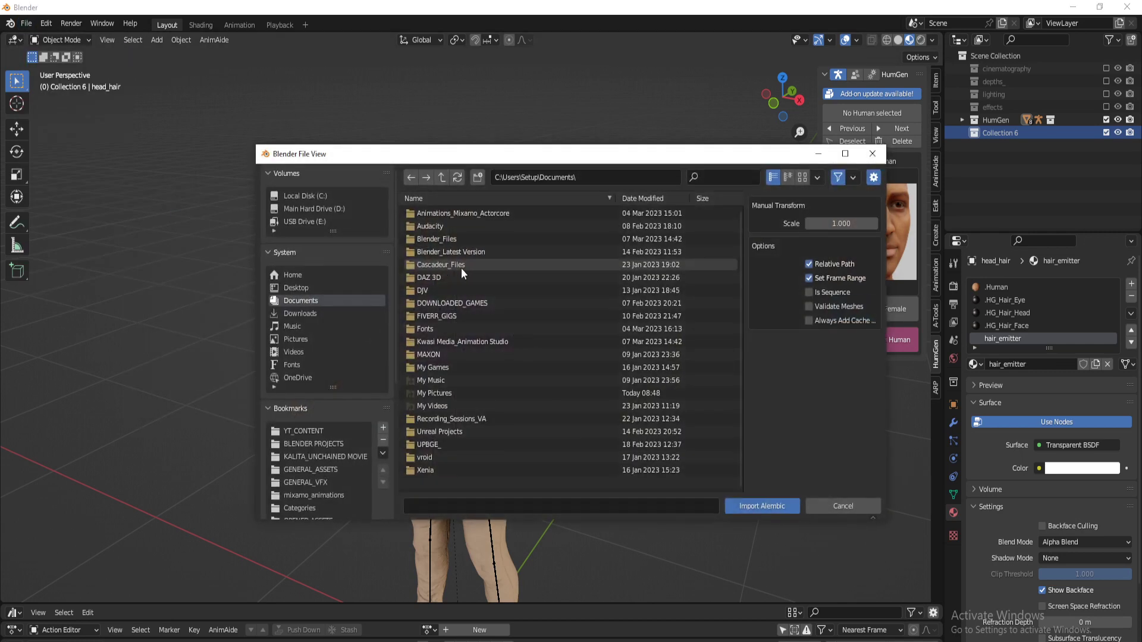
scroll(308, 431, "down", 5)
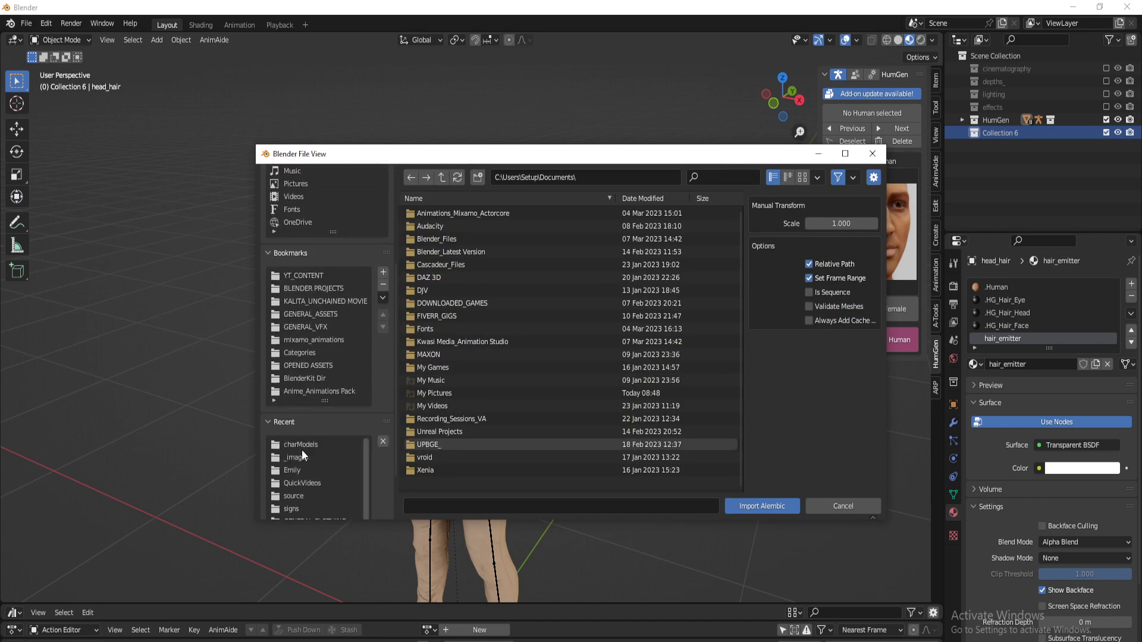
left_click(302, 444)
left_click(466, 226)
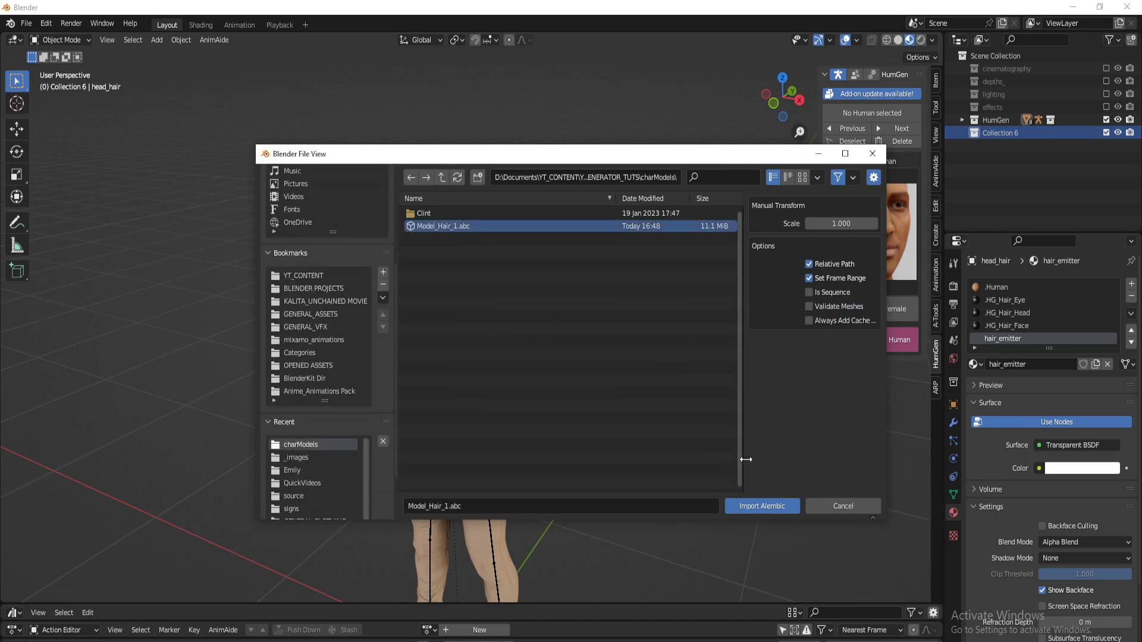
left_click(779, 509)
Step: Scale the imported hair's parent empty down repeatedly, to about 0.994, so the hair sits on the character's head
scroll(630, 412, "down", 10)
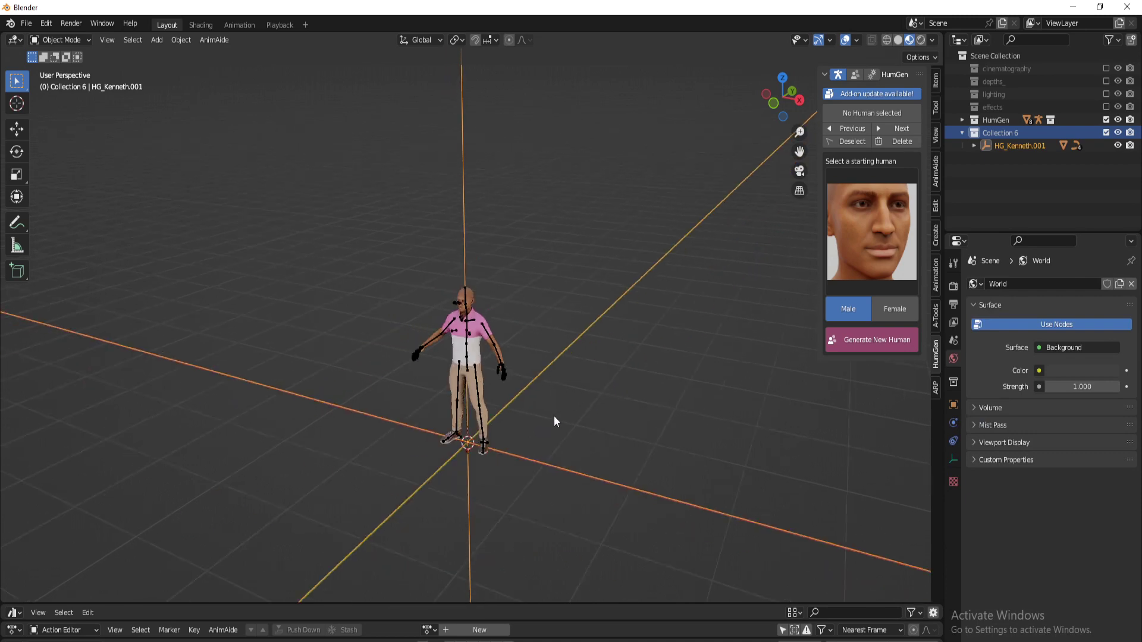
scroll(515, 384, "up", 16)
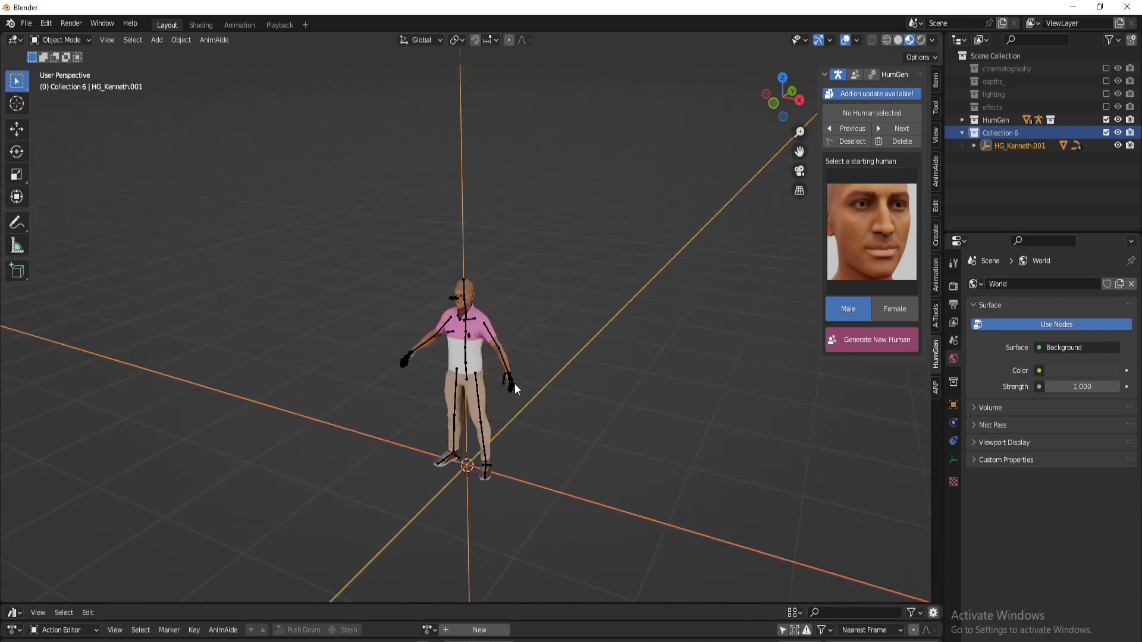
key("s")
left_click(503, 539)
key("s")
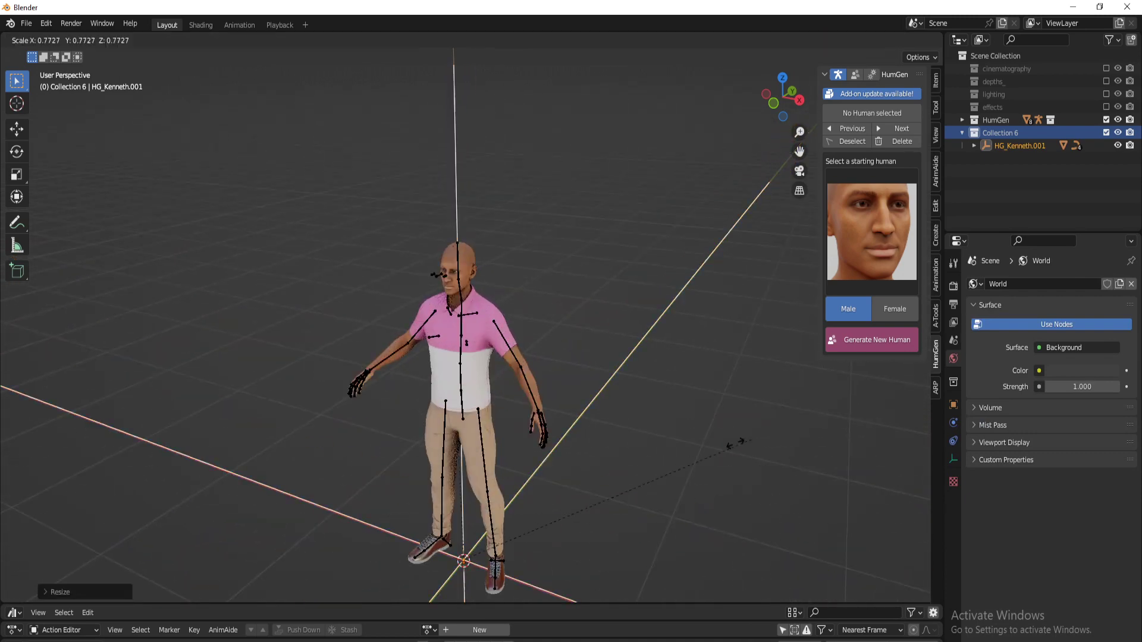
left_click(533, 495)
key("s")
left_click(534, 511)
key("s")
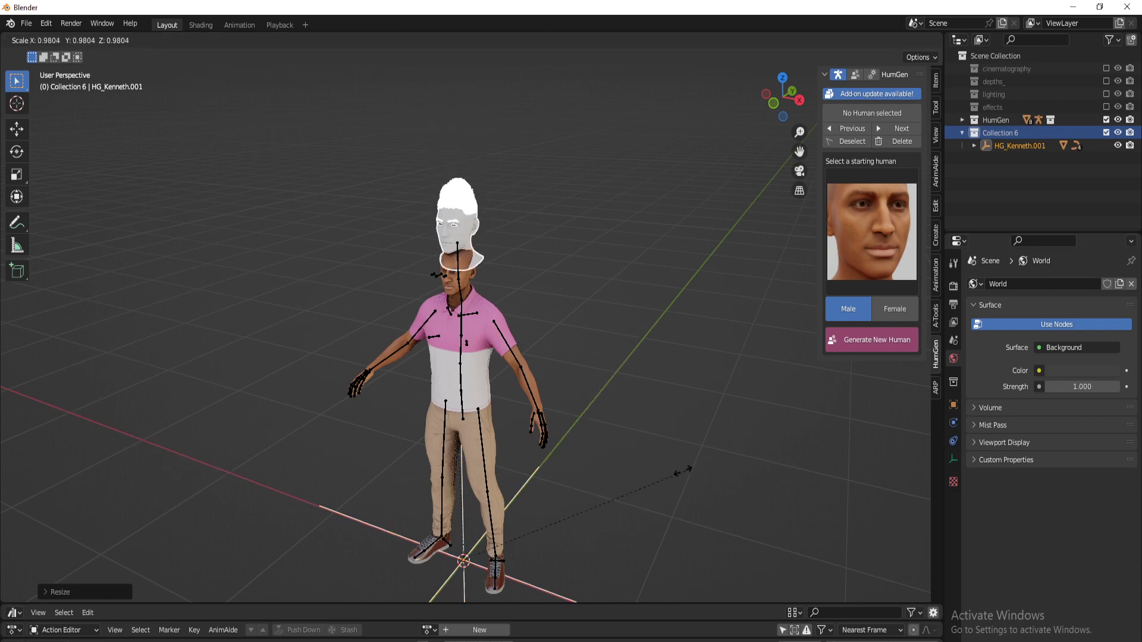
left_click(647, 448)
Step: Examine from the front and side how the imported hair and white head surface fit the character's head
scroll(647, 448, "up", 5)
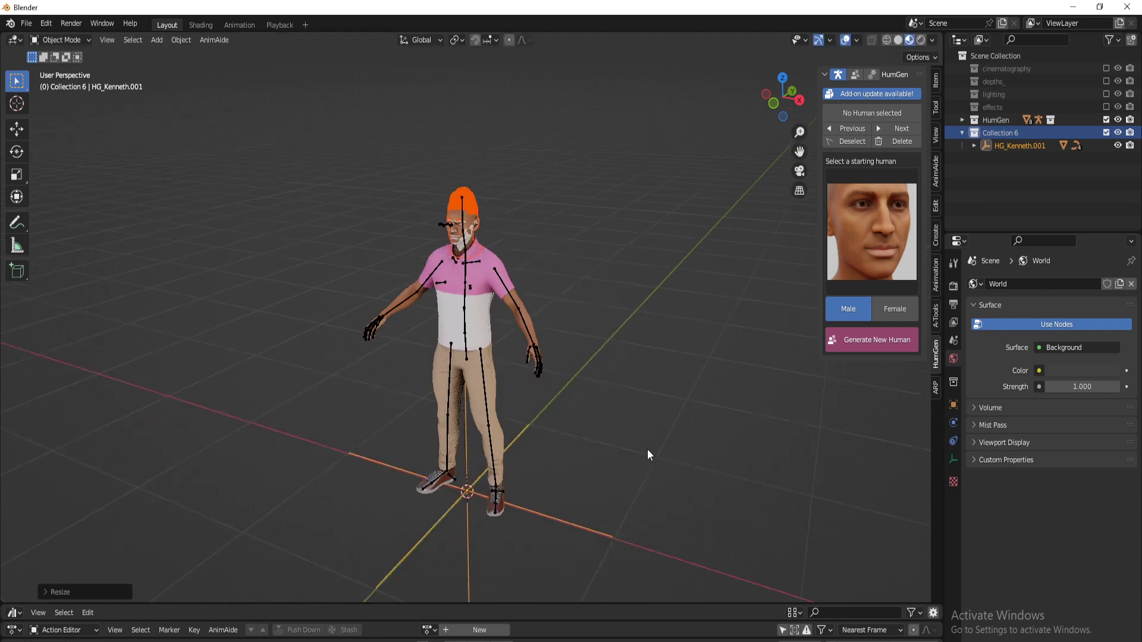
middle_click_drag(605, 253, 620, 302, "shift")
middle_click_drag(598, 149, 588, 334, "shift")
scroll(587, 334, "up", 4)
middle_click_drag(627, 279, 641, 296, "shift")
left_click(619, 265)
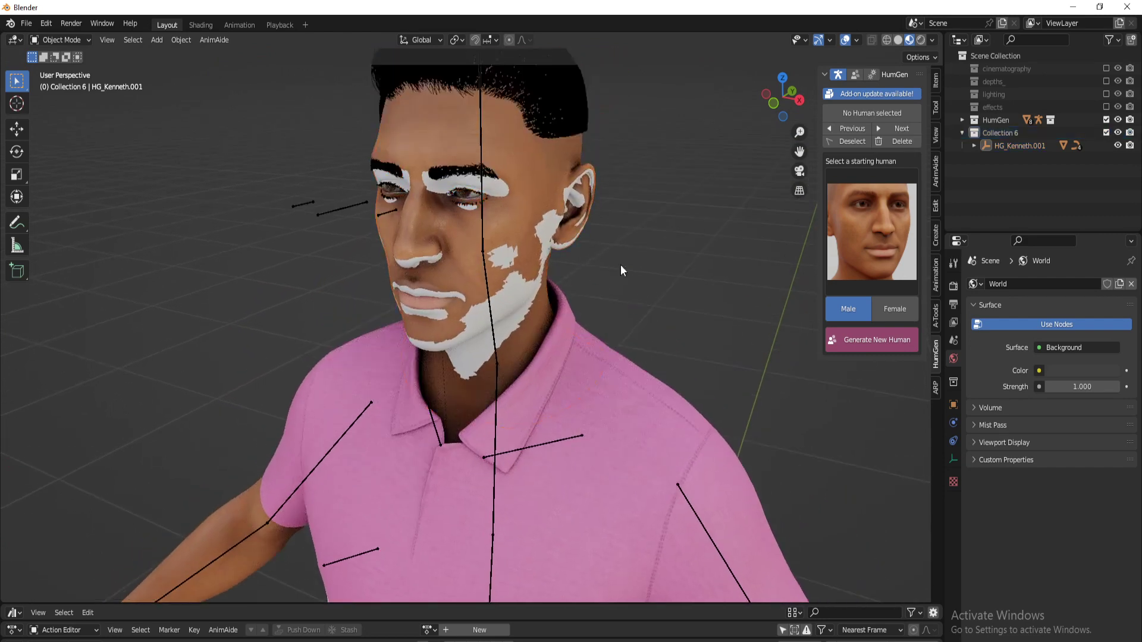
left_click(539, 186)
middle_click_drag(615, 222, 535, 374)
left_click(1019, 145)
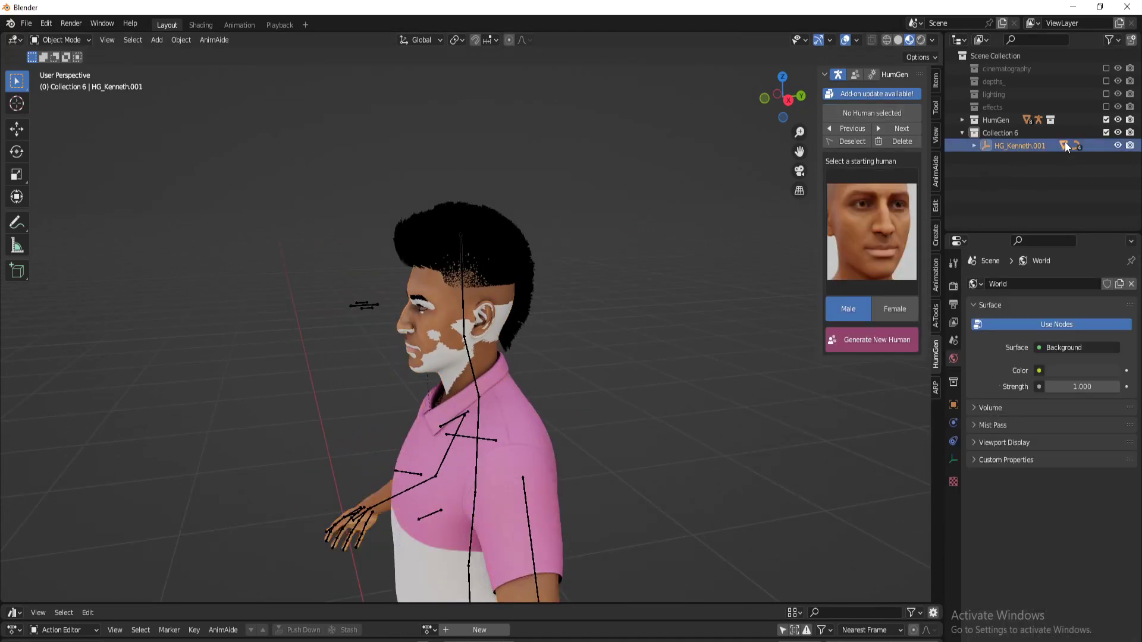
left_click(1064, 145)
key("s")
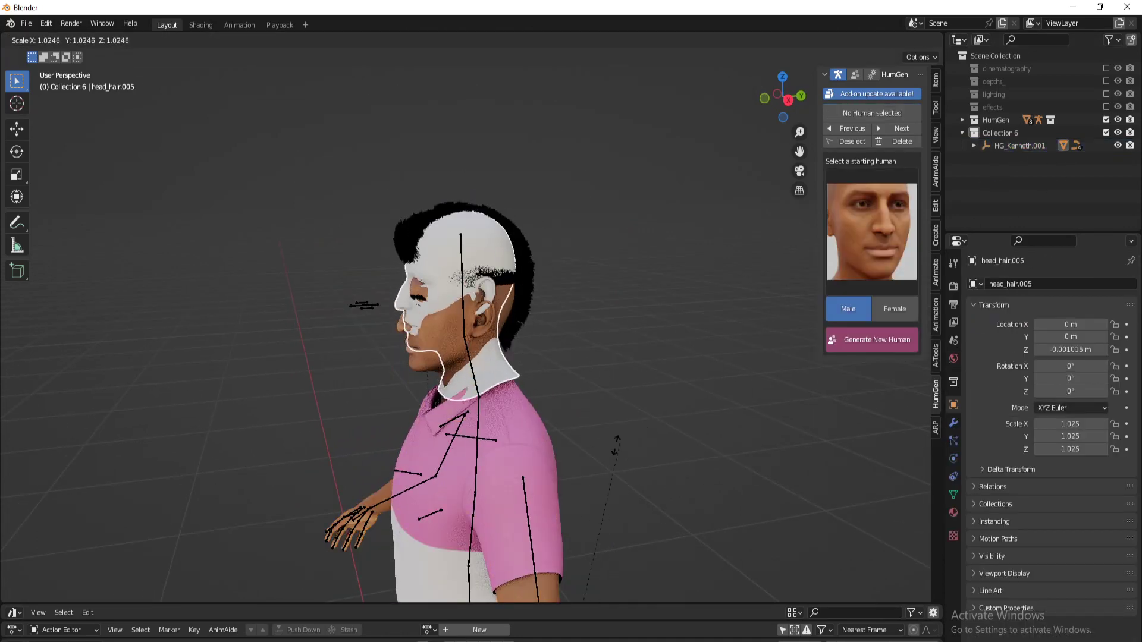
right_click(616, 440)
Step: Fine-tune the scale of the imported hair's parent empty to about 0.995 so the hair fits the head
left_click(998, 148)
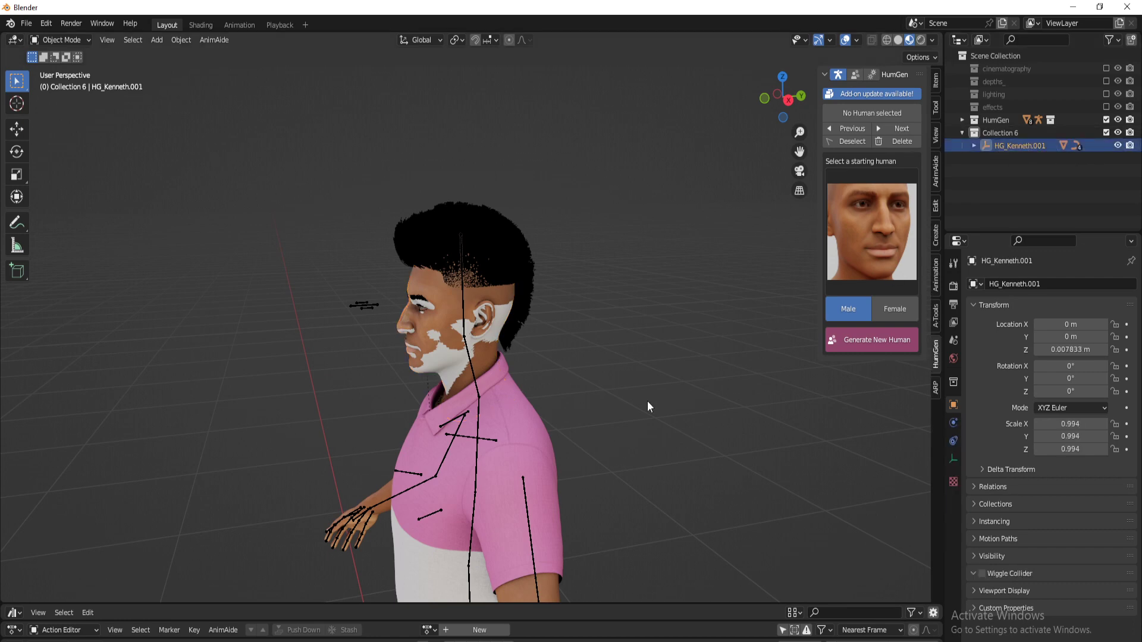
key("s")
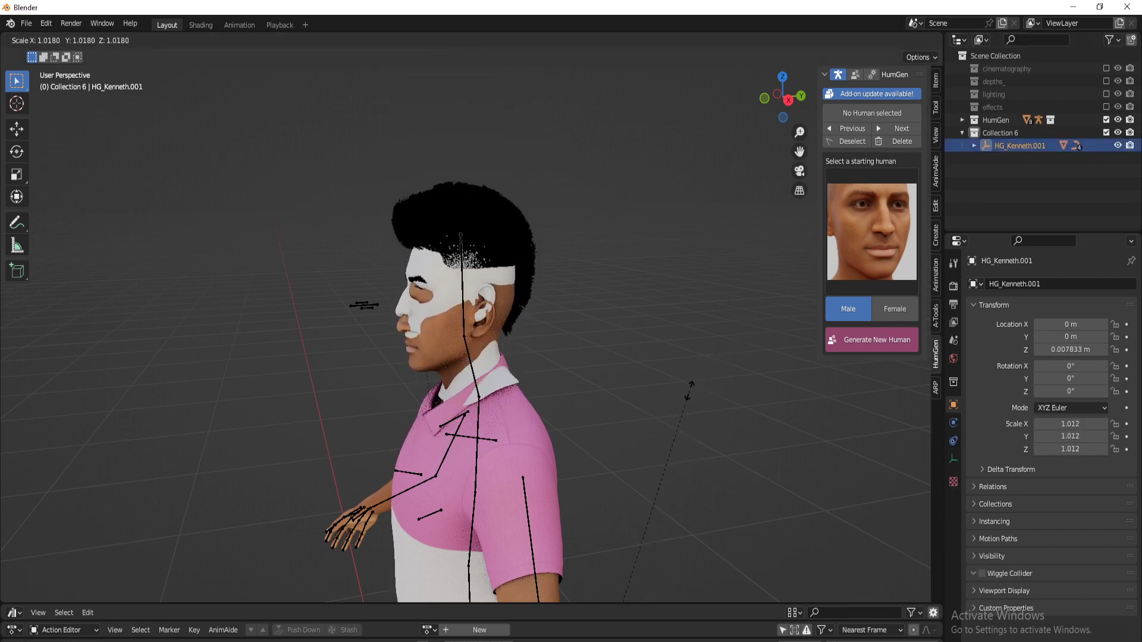
left_click(567, 463)
scroll(547, 427, "up", 5)
middle_click_drag(446, 446, 505, 420)
middle_click_drag(667, 420, 619, 425, "shift")
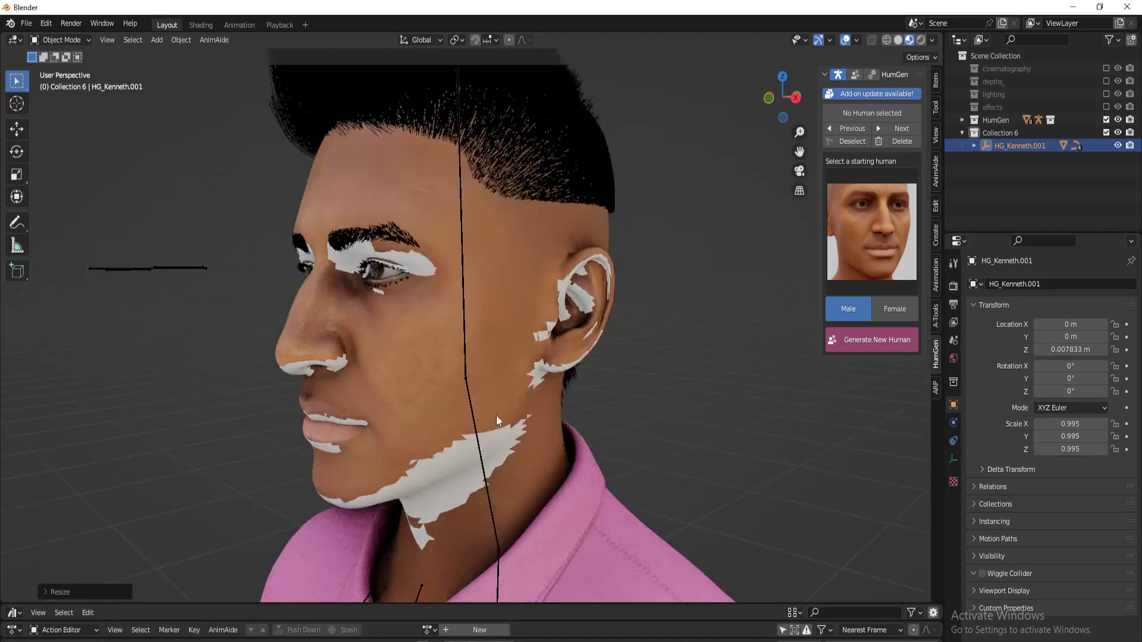
Step: Add a material slot to the imported head mesh, assign it to all linked geometry and create a new material in it
left_click(508, 444)
left_click(954, 512)
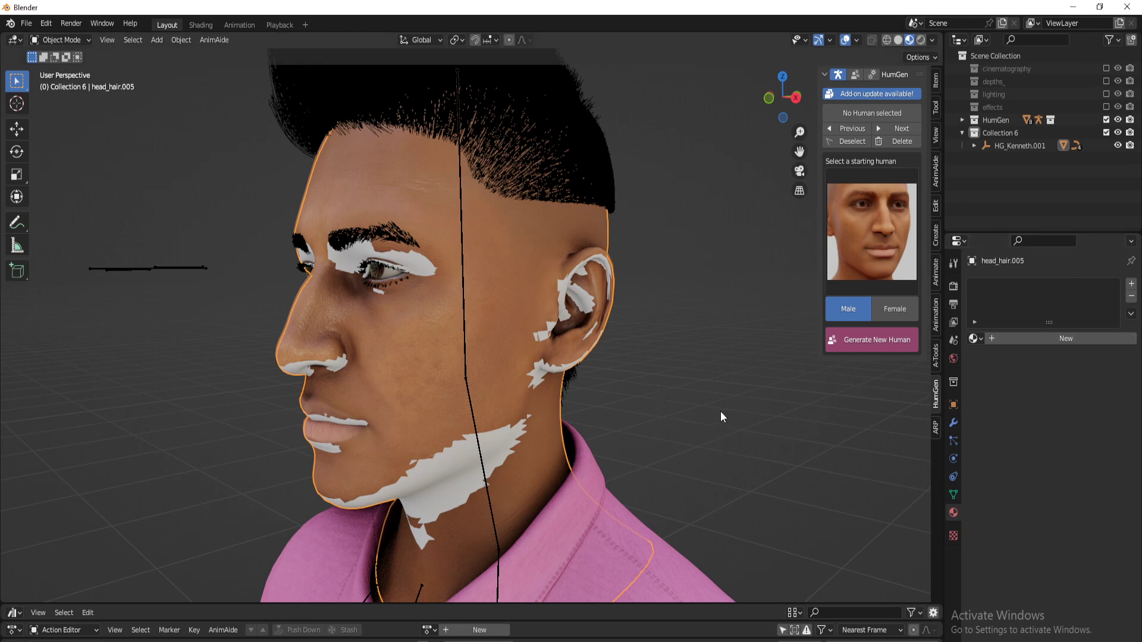
left_click(1131, 284)
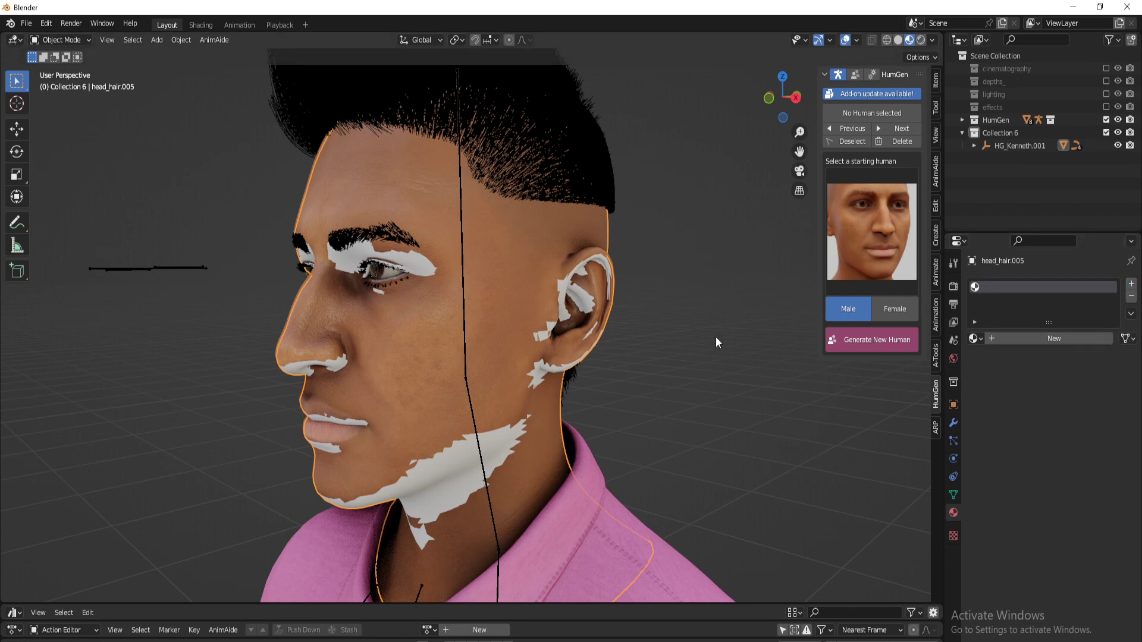
key("Tab")
key("ctrl+l")
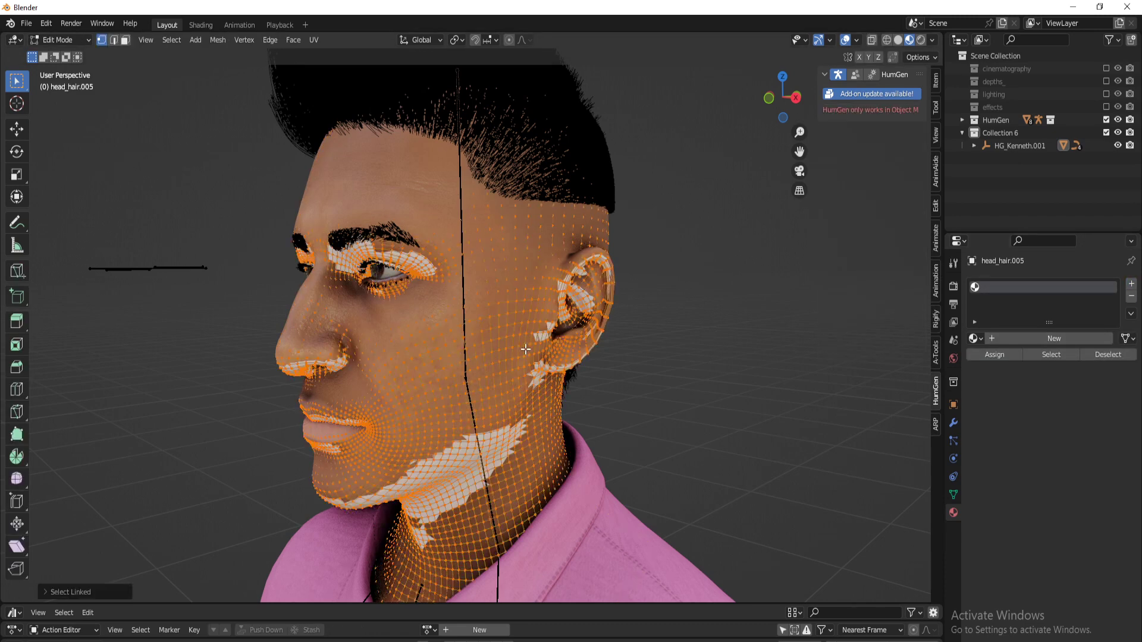
left_click(986, 355)
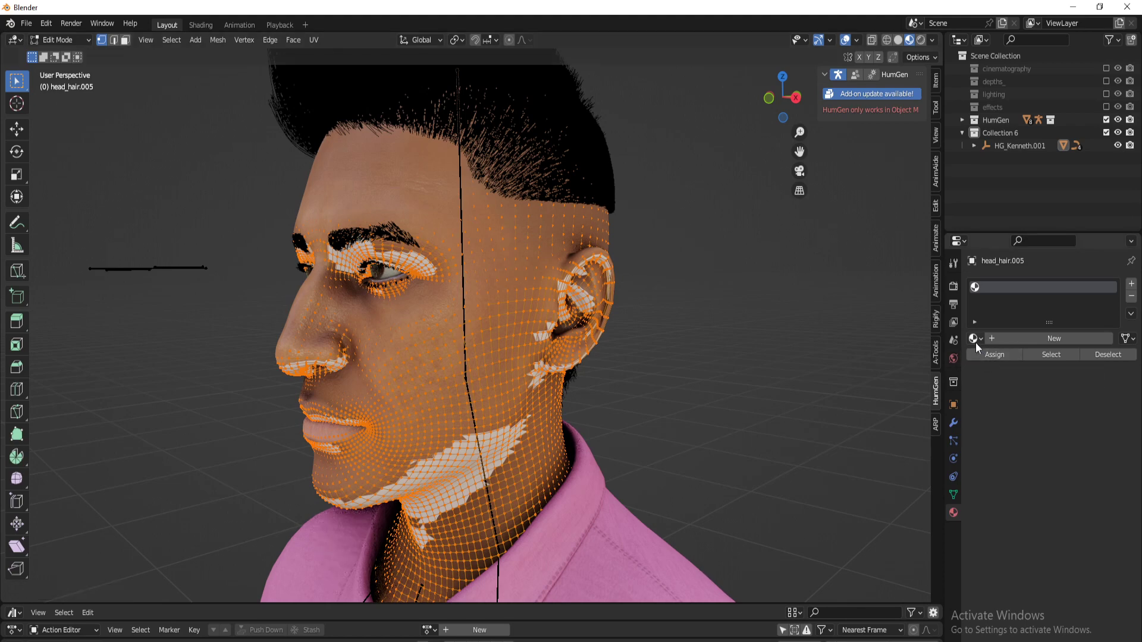
left_click(1006, 340)
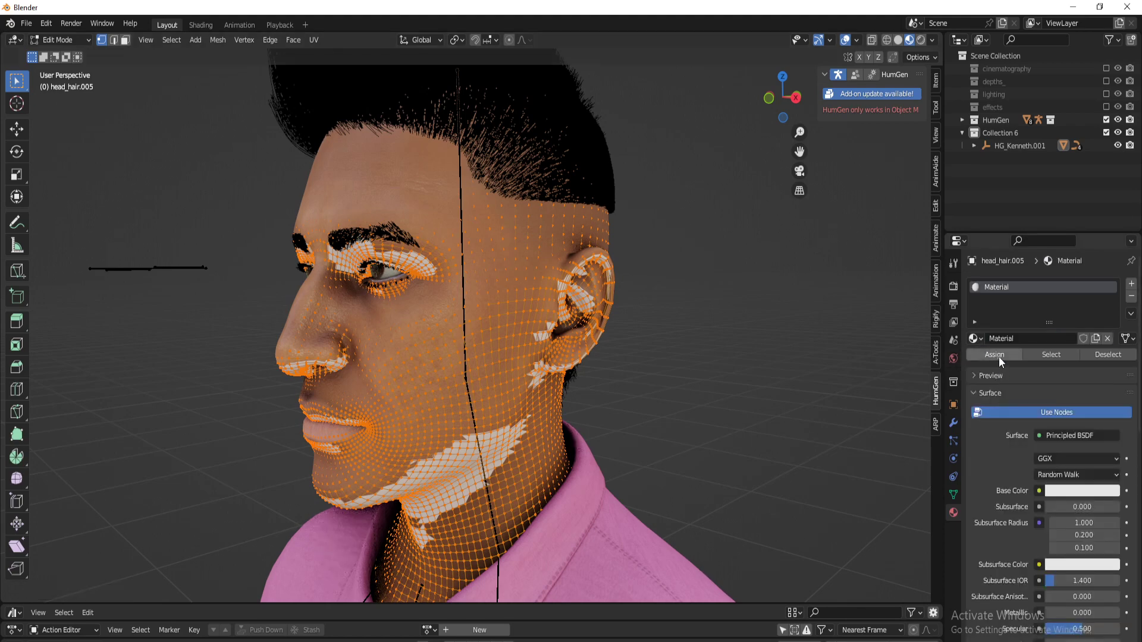
Step: Change the new material's surface to Transparent BSDF and its blend mode to Alpha Clip
left_click(1060, 434)
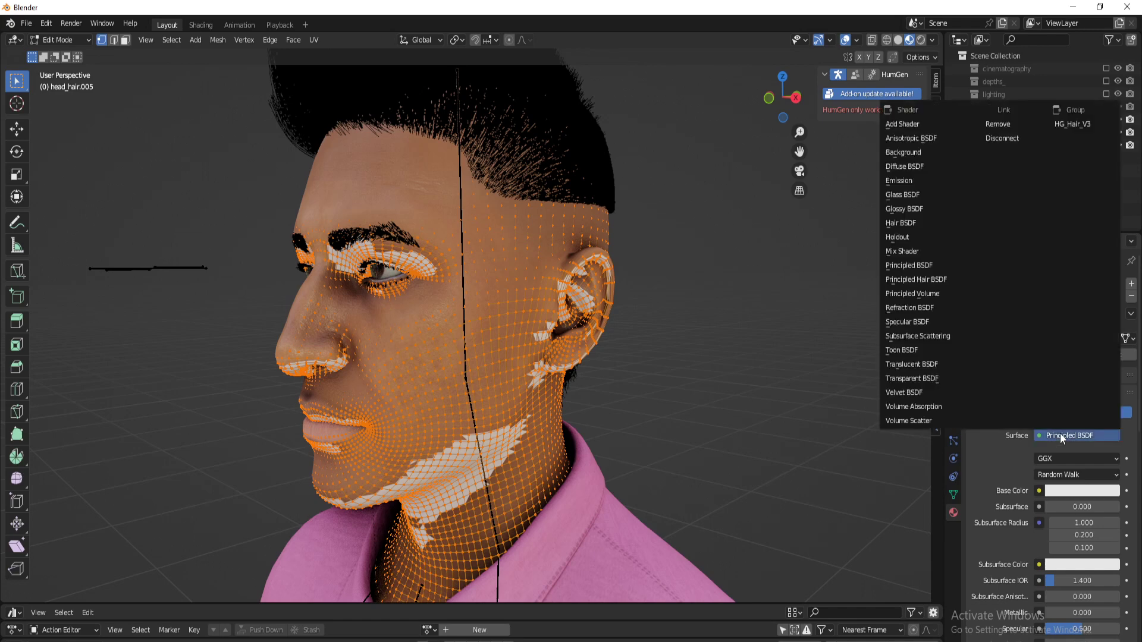
left_click(928, 378)
key("Tab")
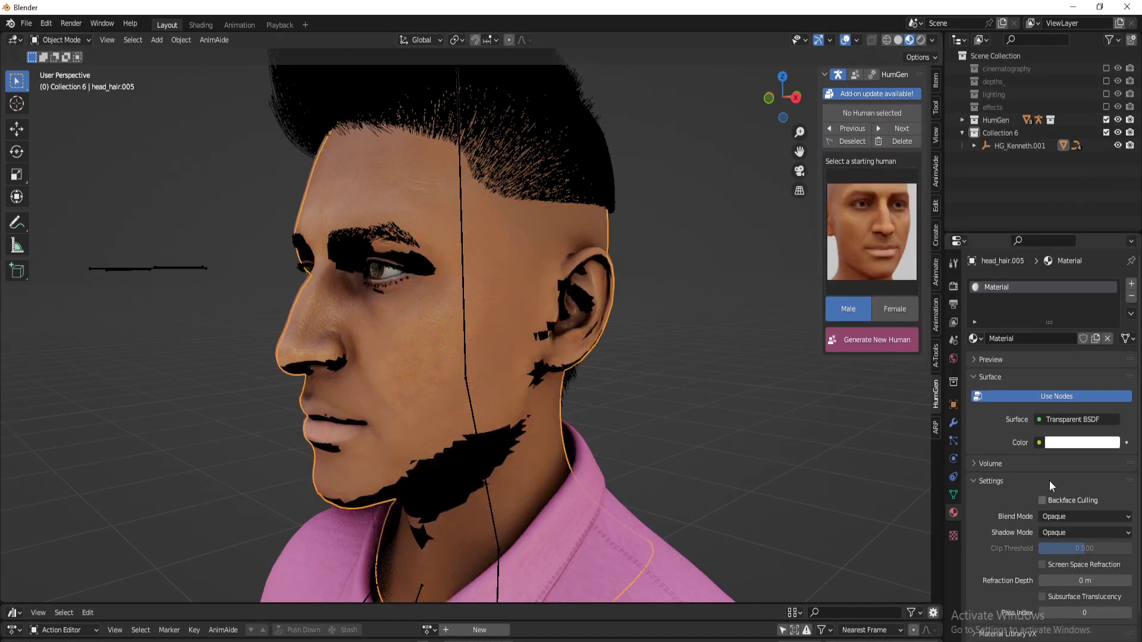
left_click(1072, 516)
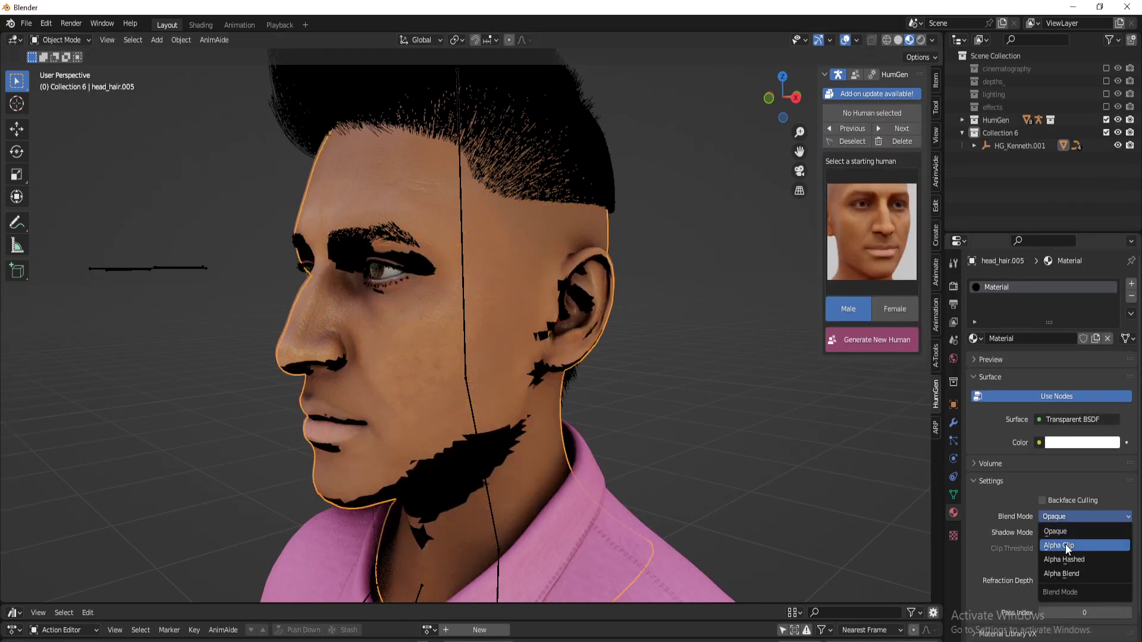
left_click(1065, 544)
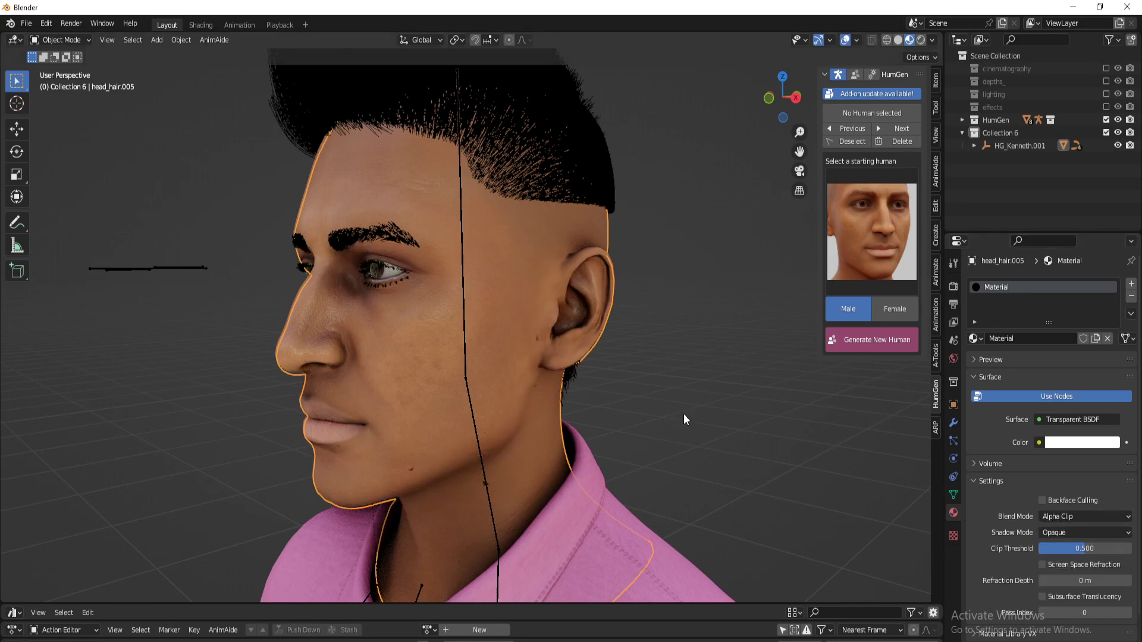
scroll(511, 347, "down", 5)
left_click(485, 325)
scroll(550, 404, "up", 2)
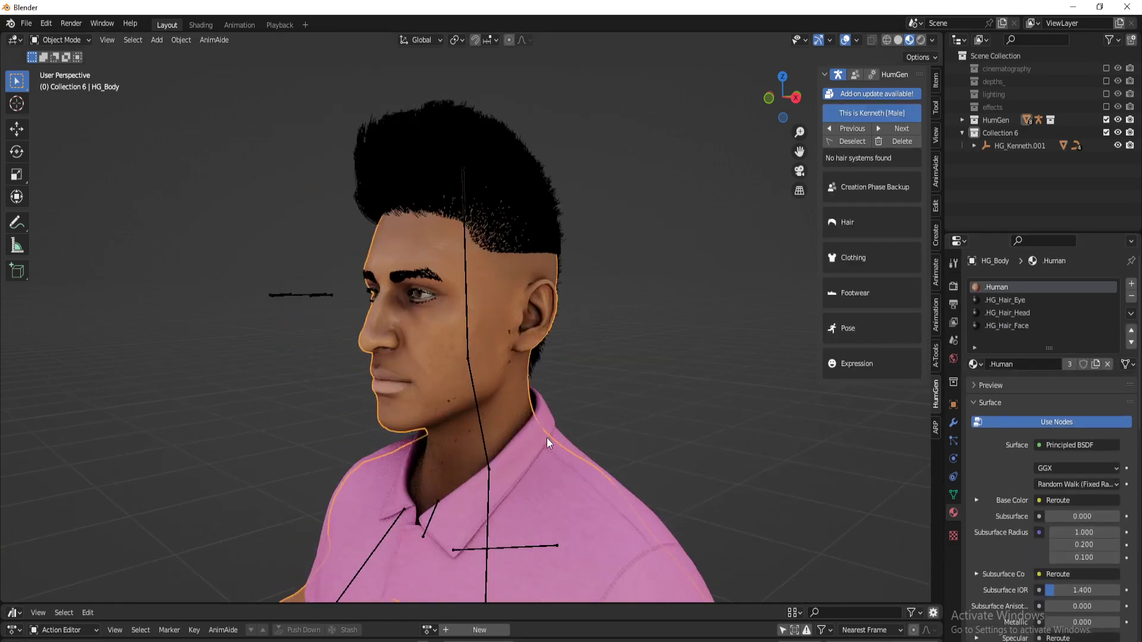
key("g")
right_click(655, 361)
left_click(510, 215)
left_click(515, 295)
left_click(1017, 145)
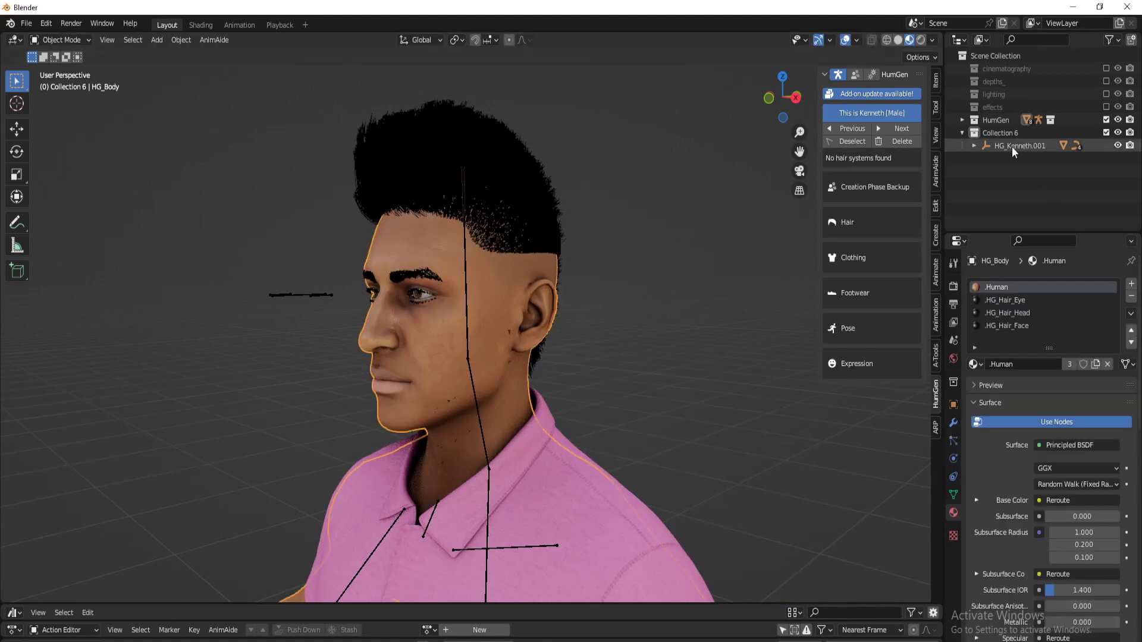
key("g")
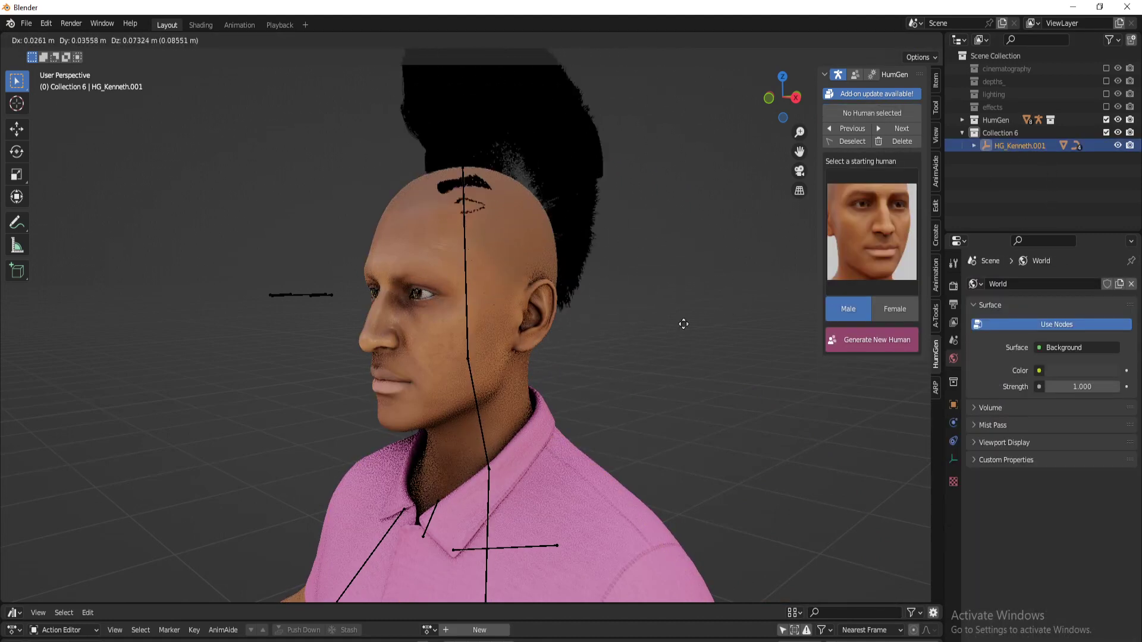
right_click(638, 349)
Step: Set the blend mode of the imported head mesh's transparent material to Alpha Blend
scroll(529, 404, "up", 3)
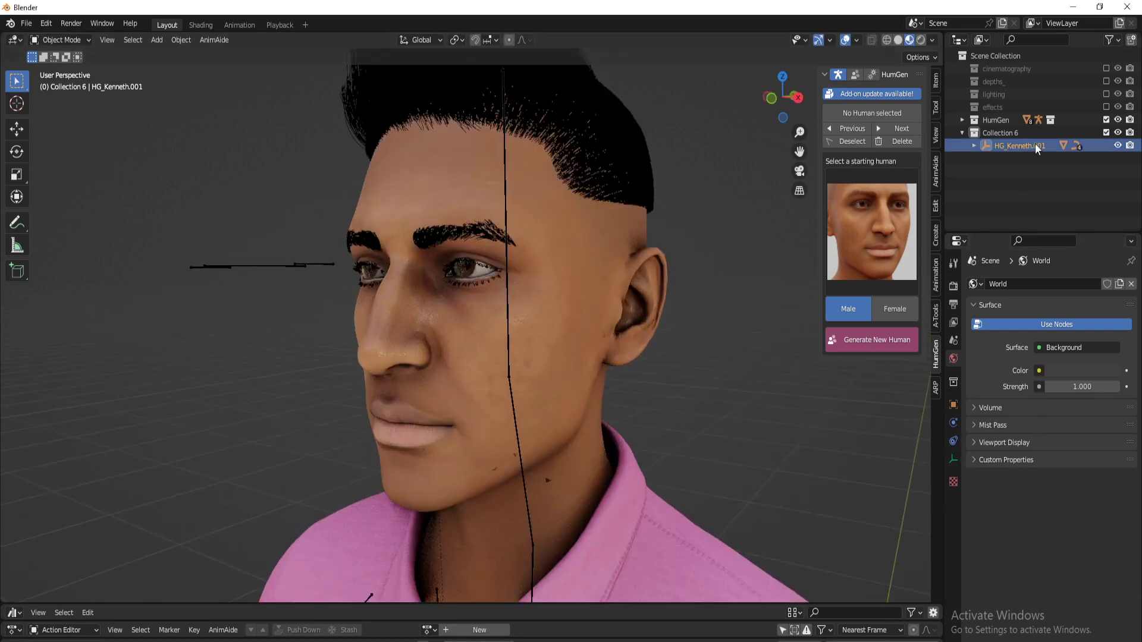
left_click(1061, 145)
left_click(954, 512)
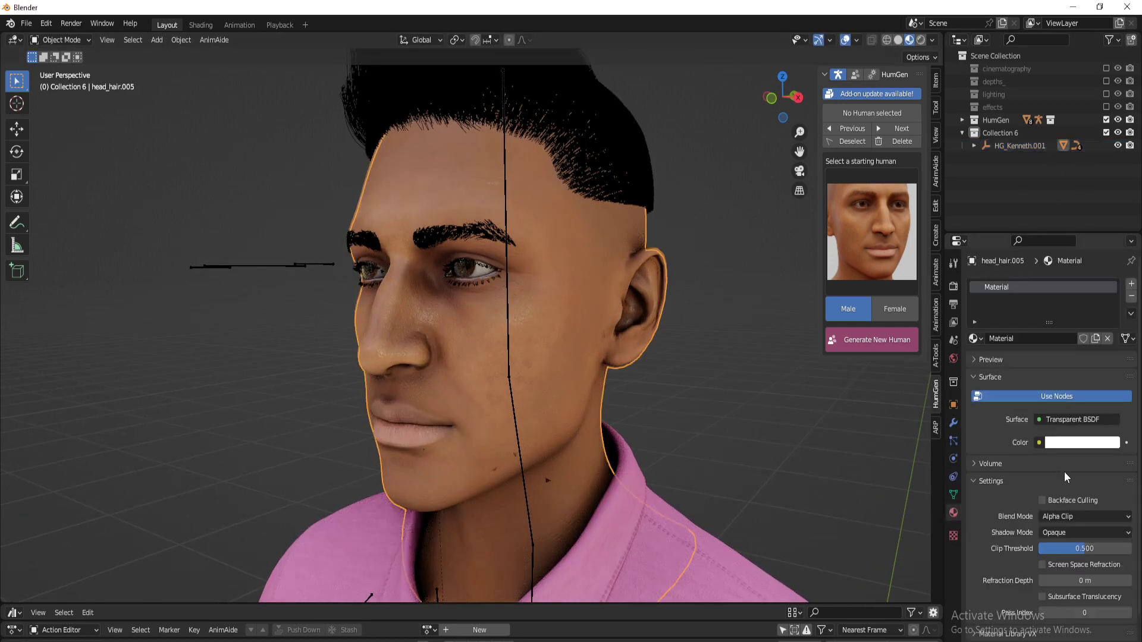
left_click(1072, 515)
left_click(1064, 572)
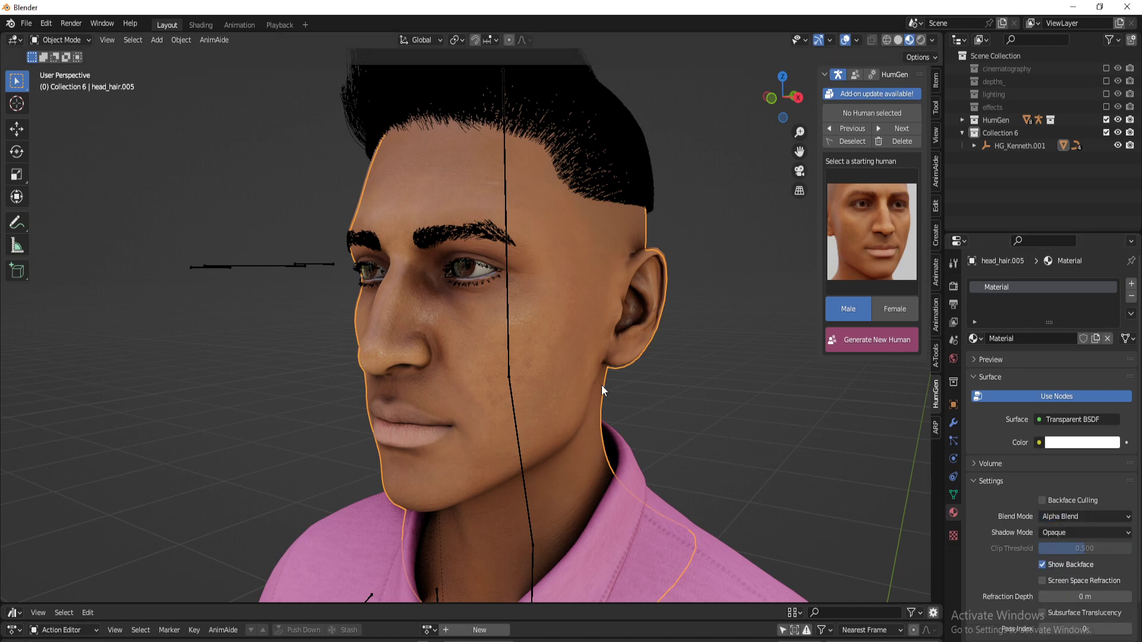
Step: Inspect the character's face and the imported hair strands from several angles and up close
scroll(601, 384, "down", 5)
middle_click_drag(552, 381, 663, 355)
scroll(477, 335, "up", 5)
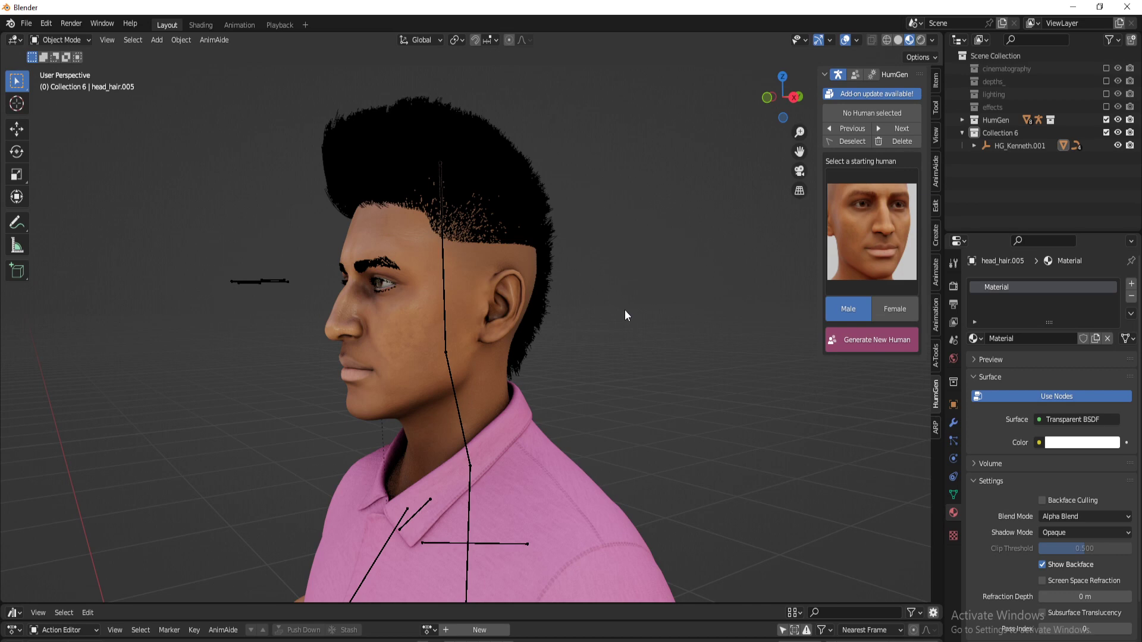
scroll(594, 304, "down", 5)
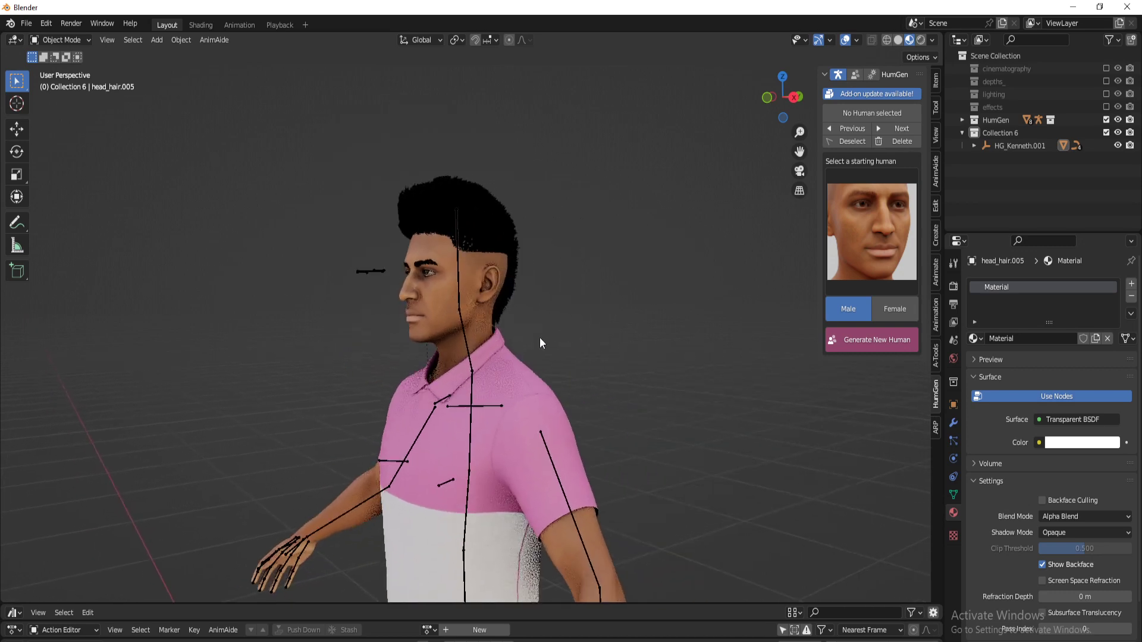
middle_click_drag(540, 337, 553, 363)
scroll(551, 362, "up", 5)
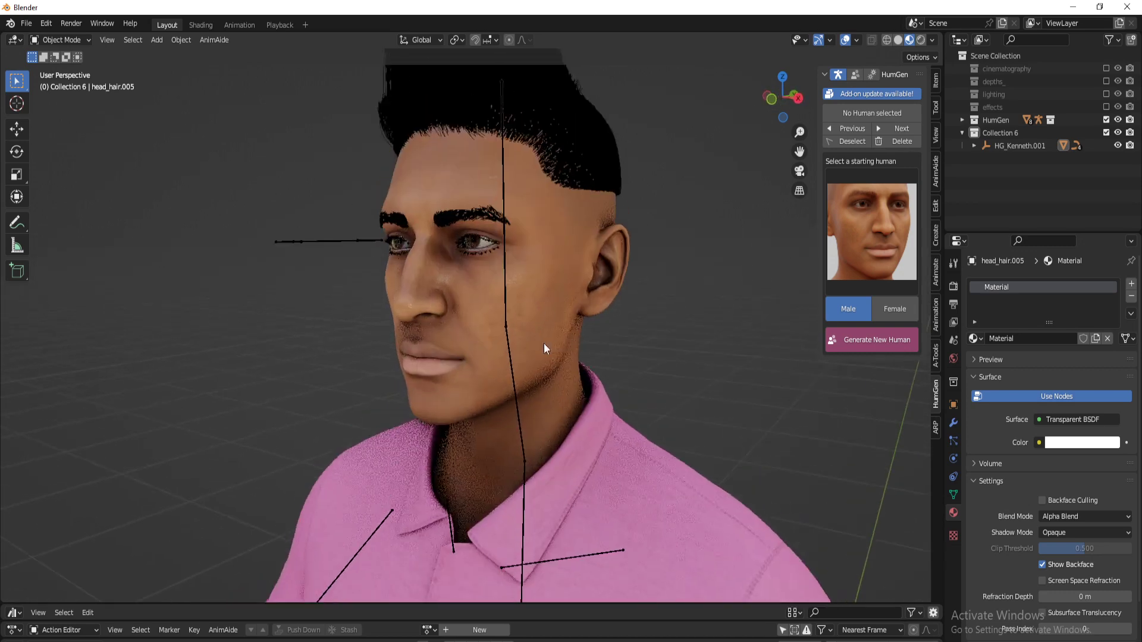
scroll(544, 344, "down", 3)
left_click(558, 250)
scroll(562, 260, "up", 5)
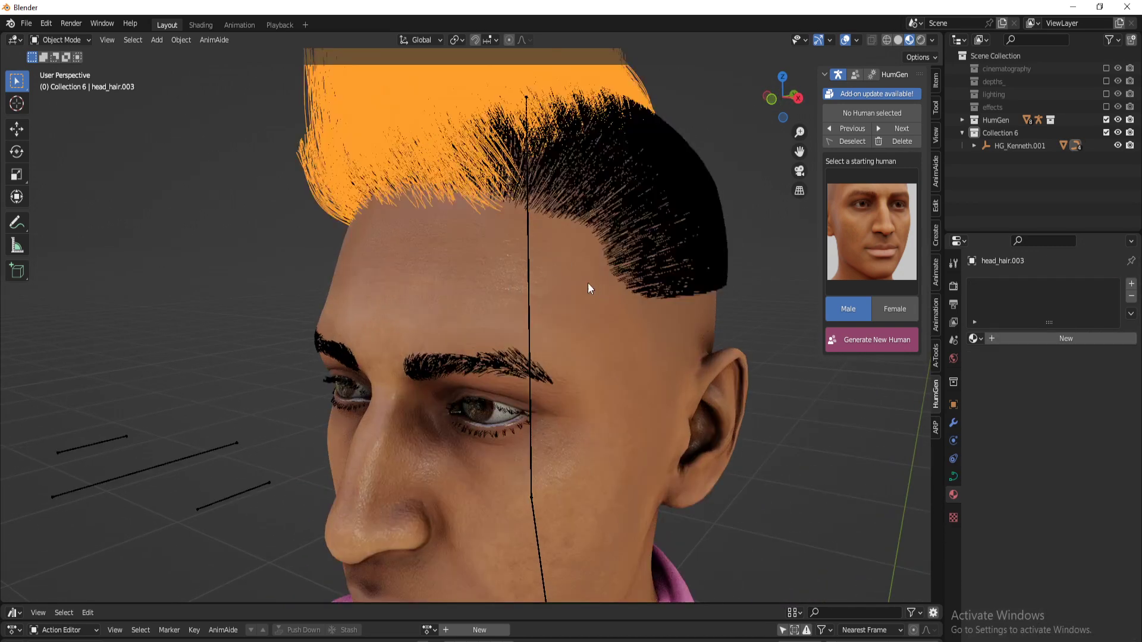
scroll(588, 283, "down", 4)
key("alt+a")
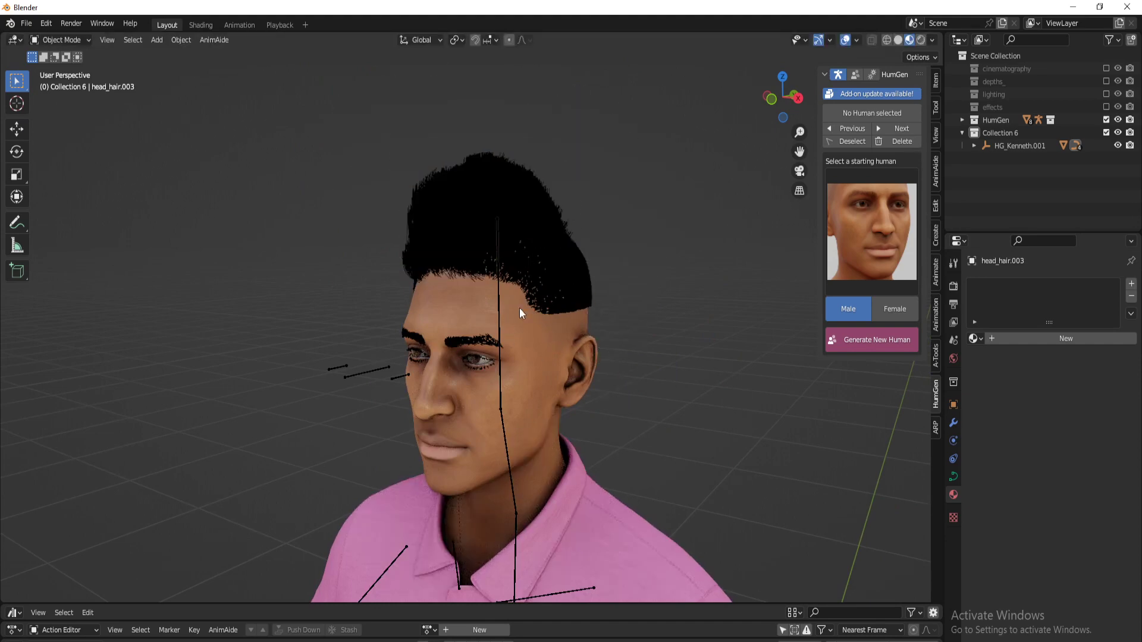
Step: Select the parent empty that holds the imported hair and switch to Streamlabs Desktop
left_click(1017, 147)
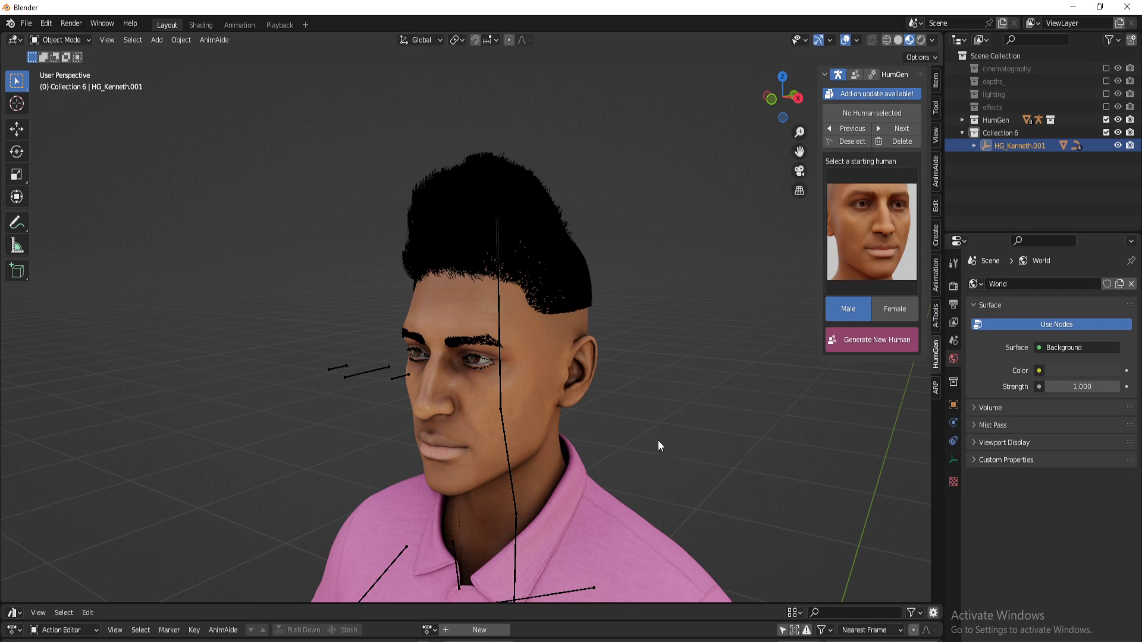
key("alt+Tab")
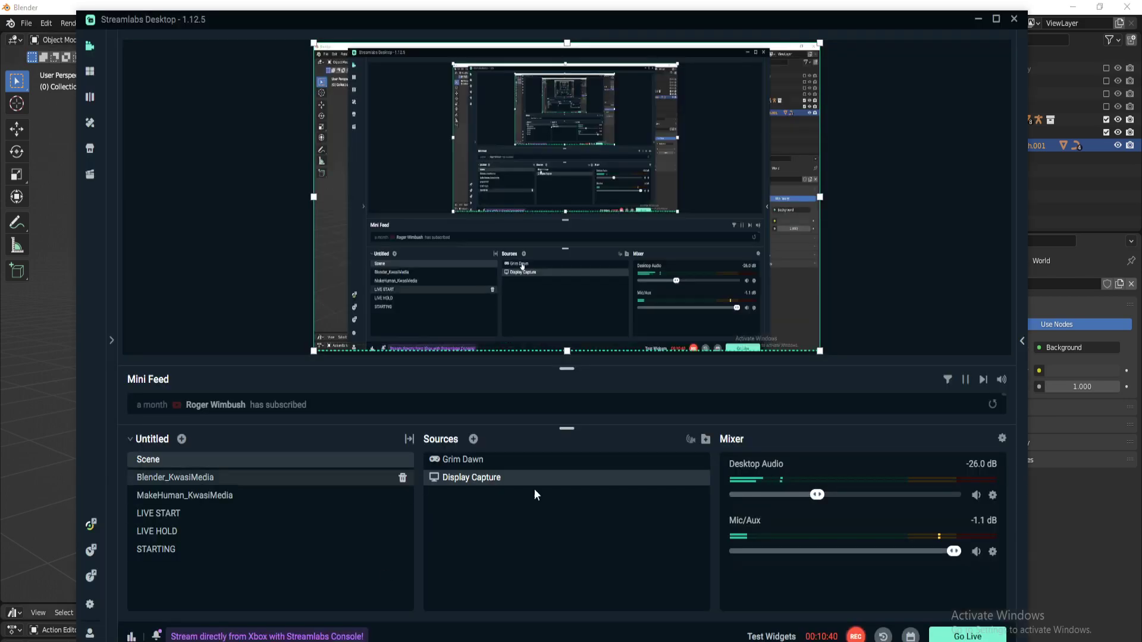